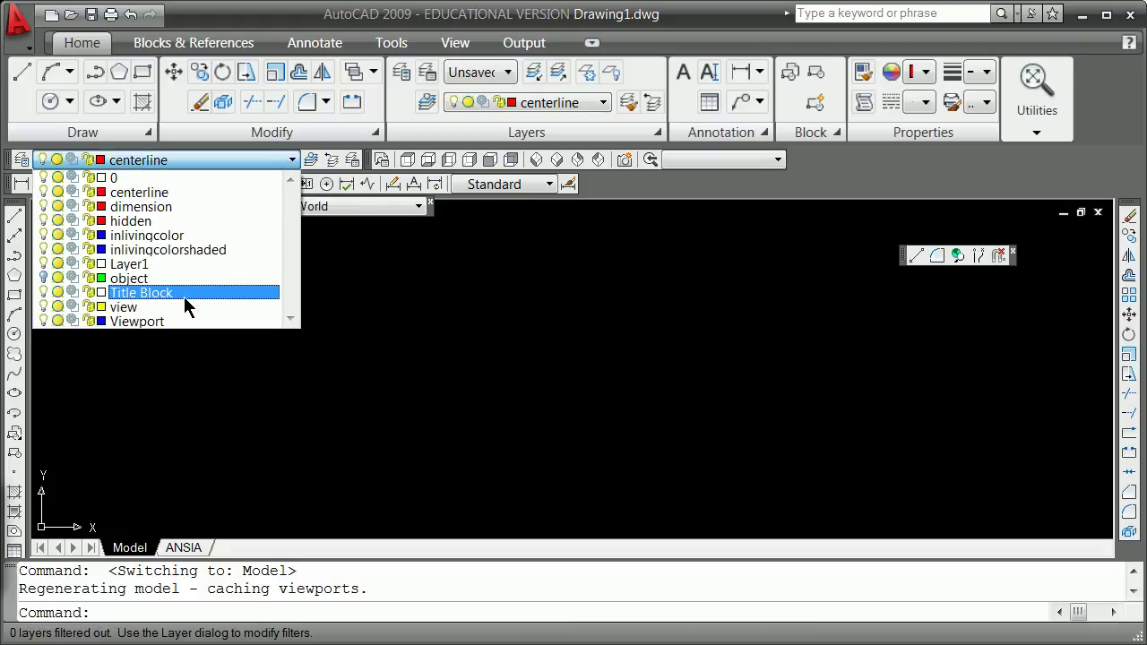
# - Make the view layer current and draw a rectangle from 0,0 to the relative corner @1.62,1
pyautogui.click(182, 307)
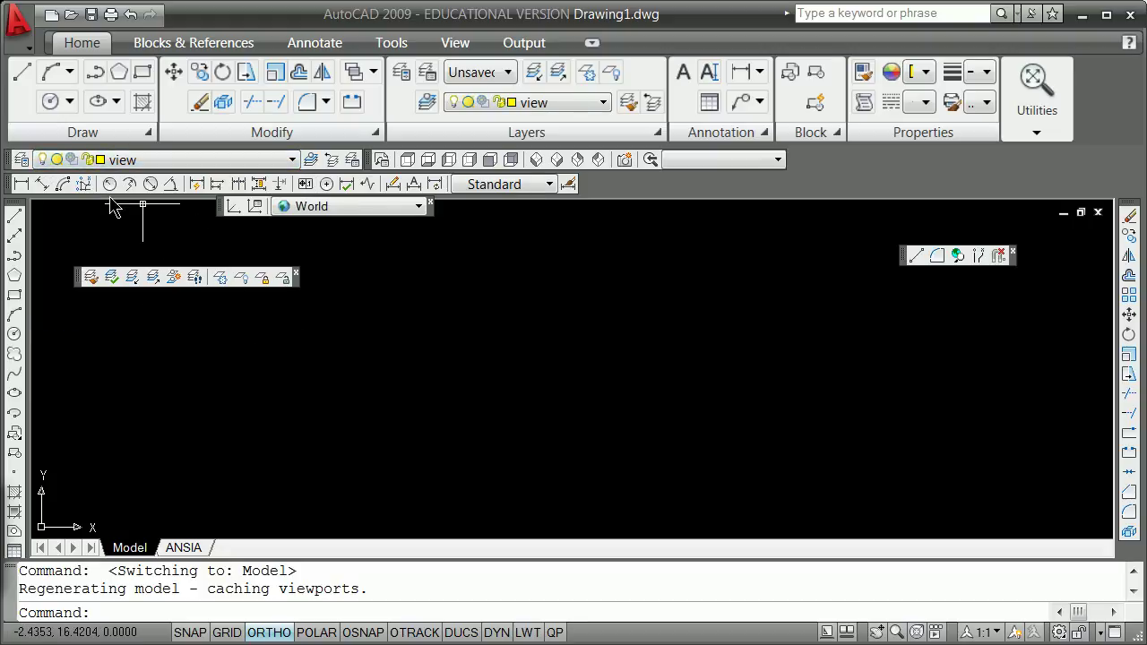
pyautogui.click(14, 296)
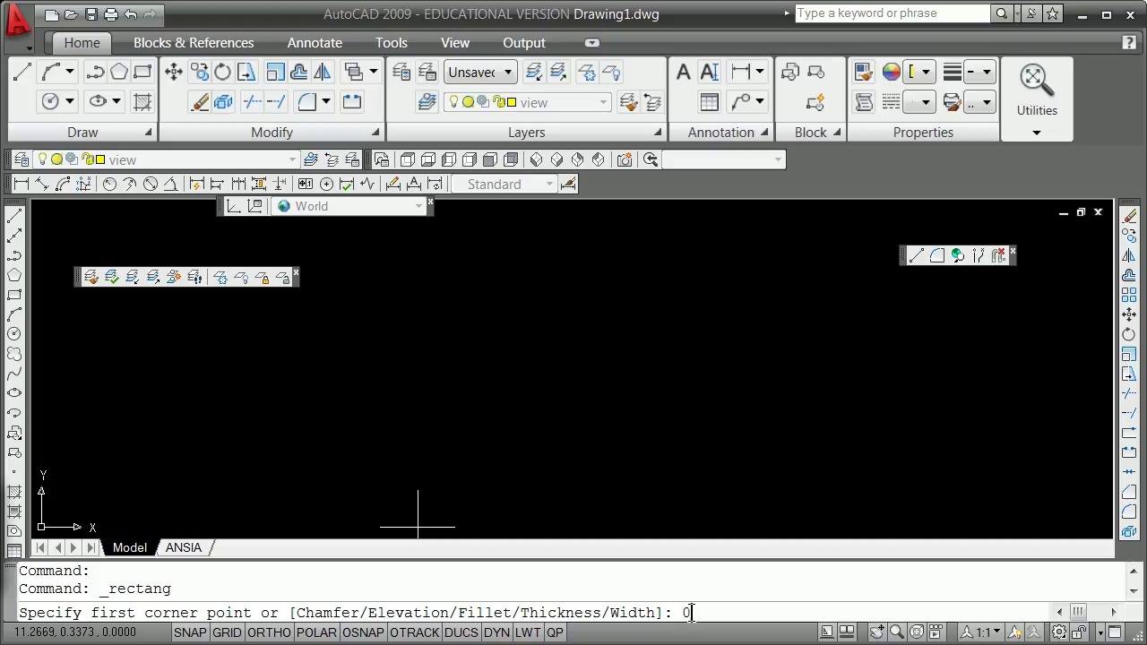
pyautogui.press('Return')
pyautogui.write('@')
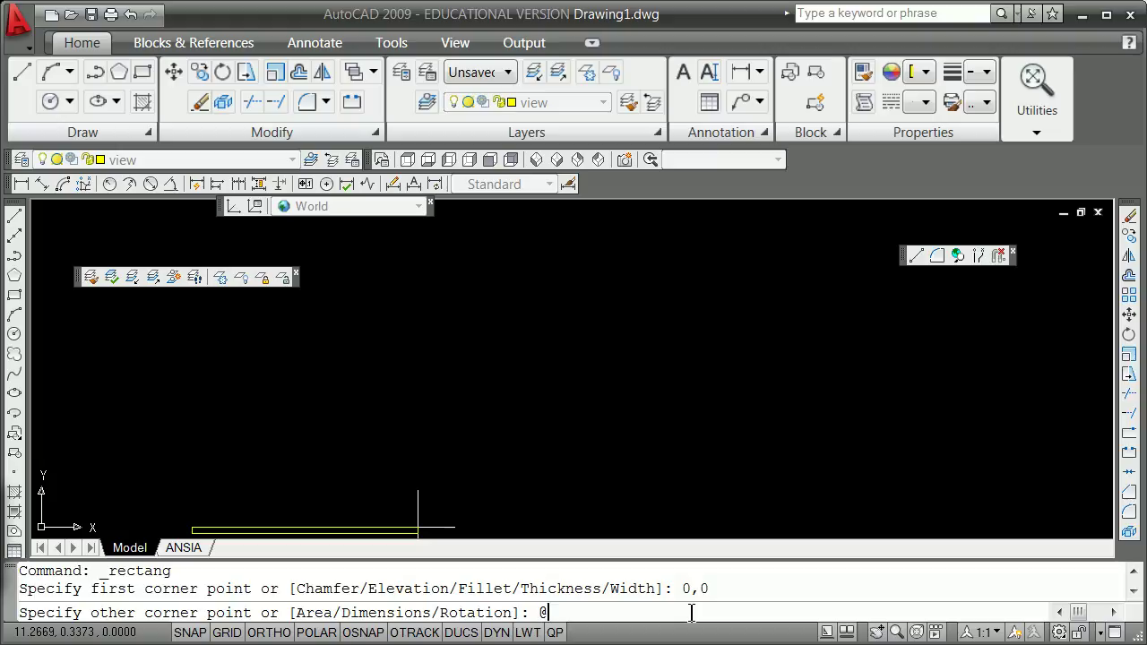
pyautogui.write('1.62,1')
pyautogui.press('Return')
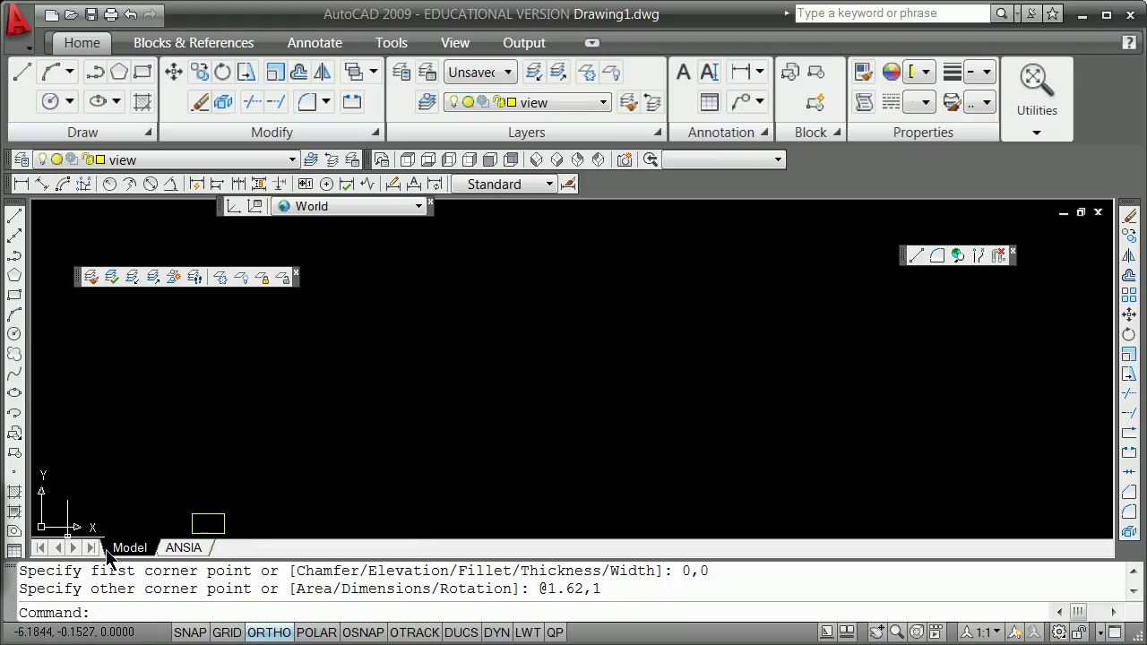
# - Scale the rectangle by a factor of 6 about its lower-left corner at the origin
pyautogui.click(191, 533)
pyautogui.click(192, 534)
pyautogui.press('space')
pyautogui.press('space')
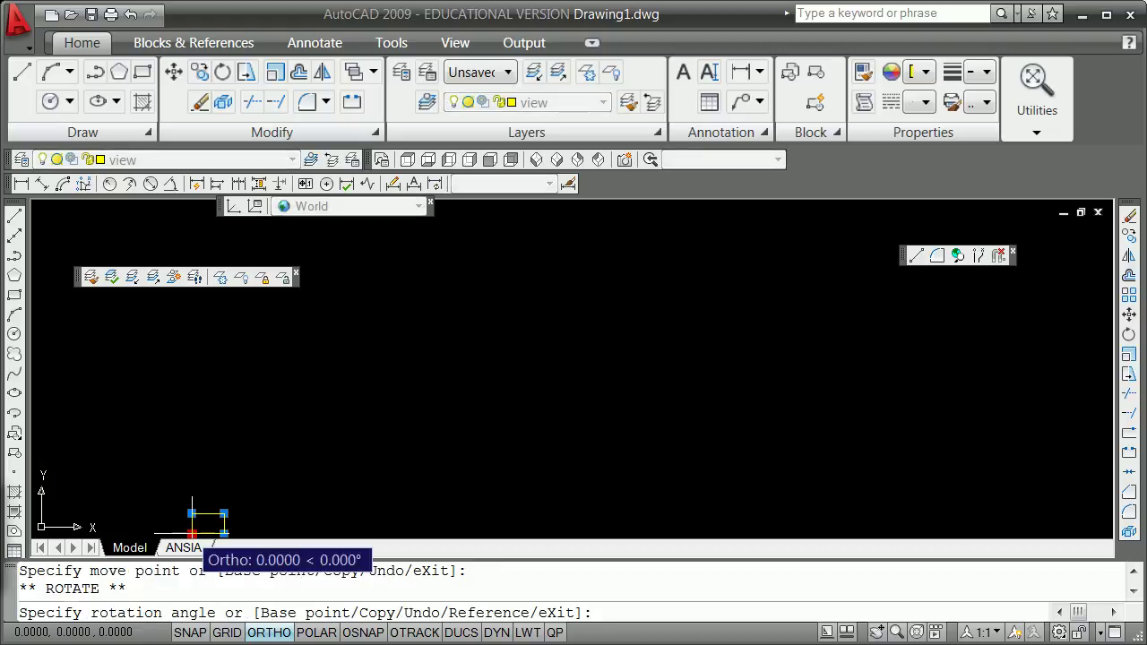
pyautogui.press('space')
pyautogui.write('6')
pyautogui.press('Return')
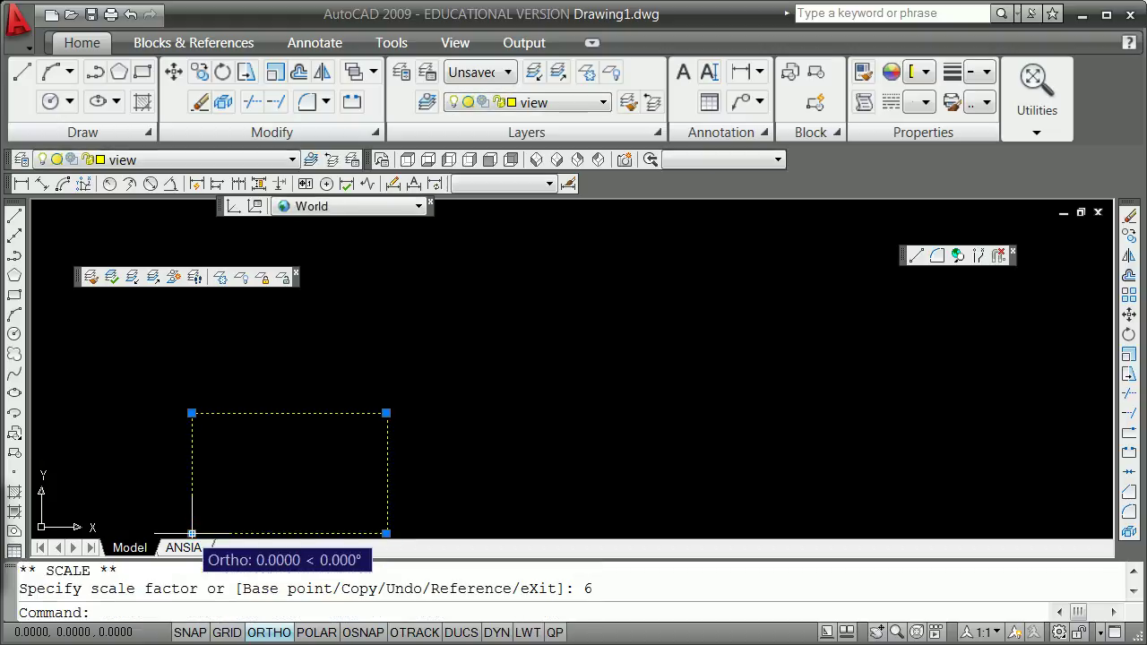
pyautogui.press('Escape')
pyautogui.press('Escape')
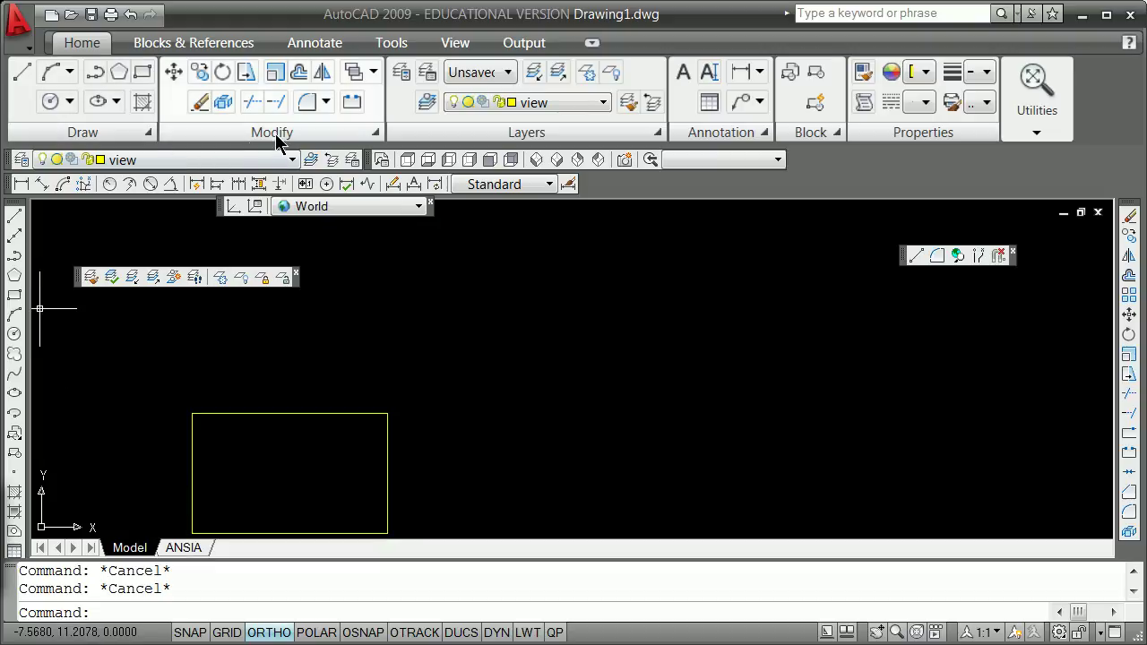
# - Make the object layer current and turn it on
pyautogui.click(293, 159)
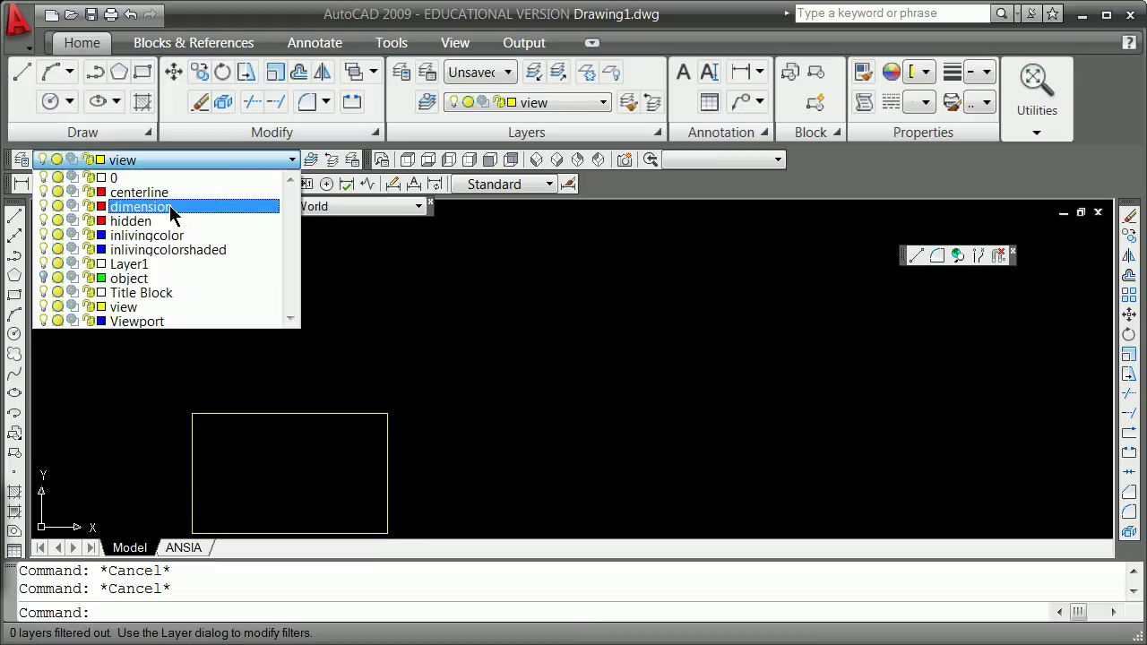
pyautogui.click(143, 279)
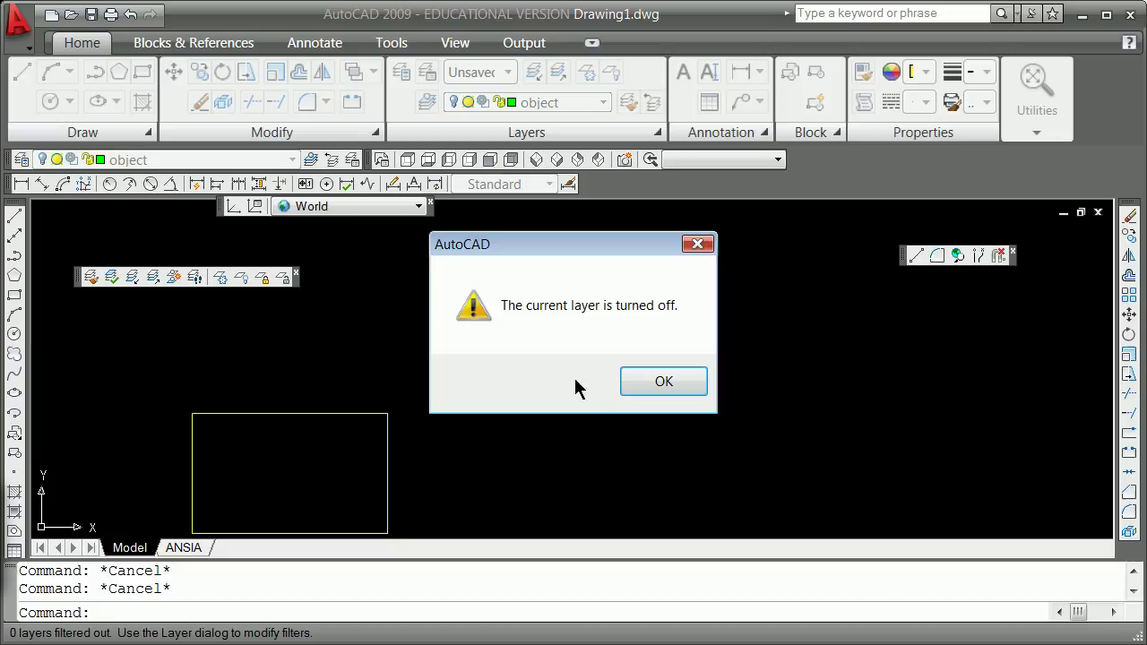
pyautogui.click(651, 384)
pyautogui.click(22, 161)
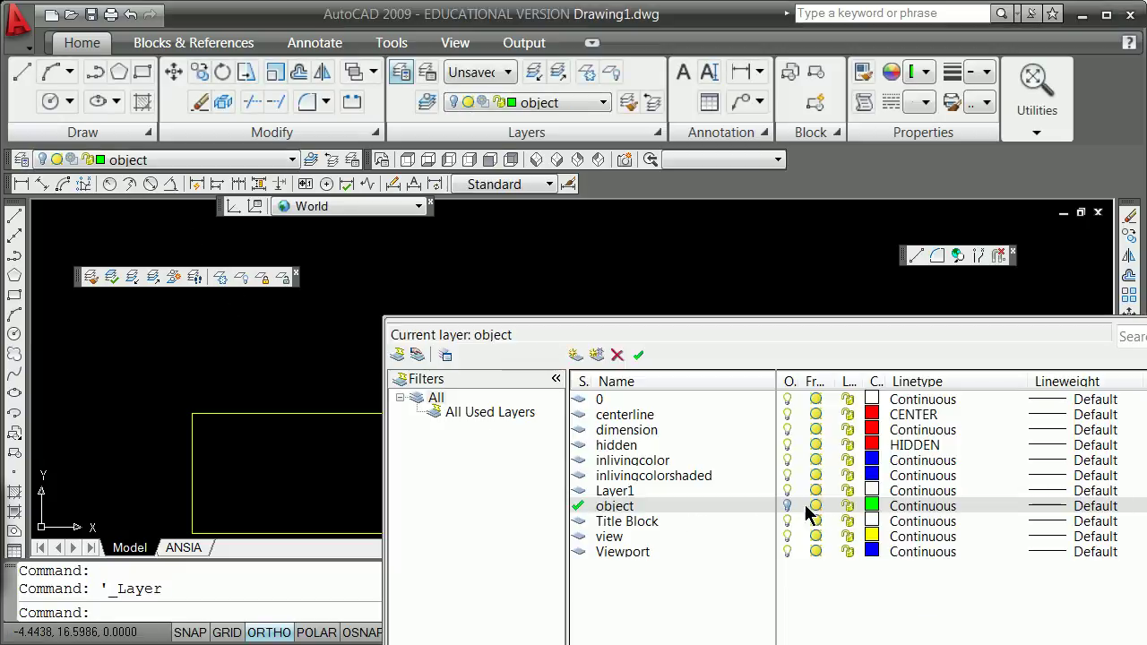
pyautogui.click(789, 505)
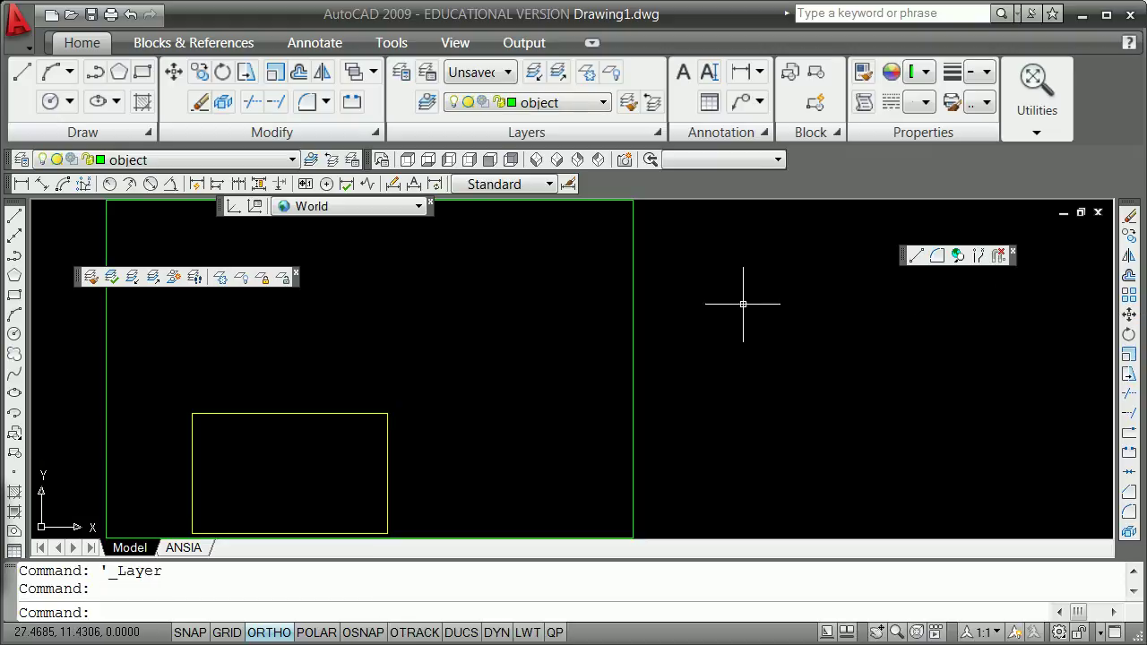
# - Erase the large green rectangle surrounding the yellow view rectangle
pyautogui.moveTo(634, 325)
pyautogui.mouseDown()
pyautogui.moveTo(595, 326)
pyautogui.moveTo(616, 332)
pyautogui.mouseUp()
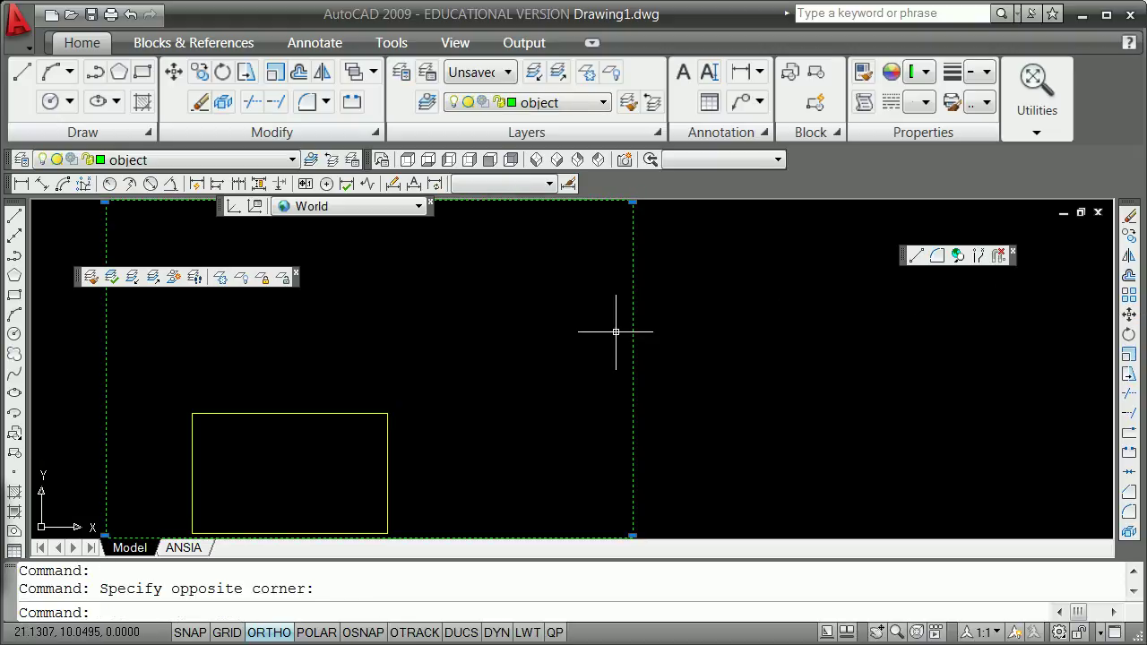
pyautogui.write('e')
pyautogui.press('Return')
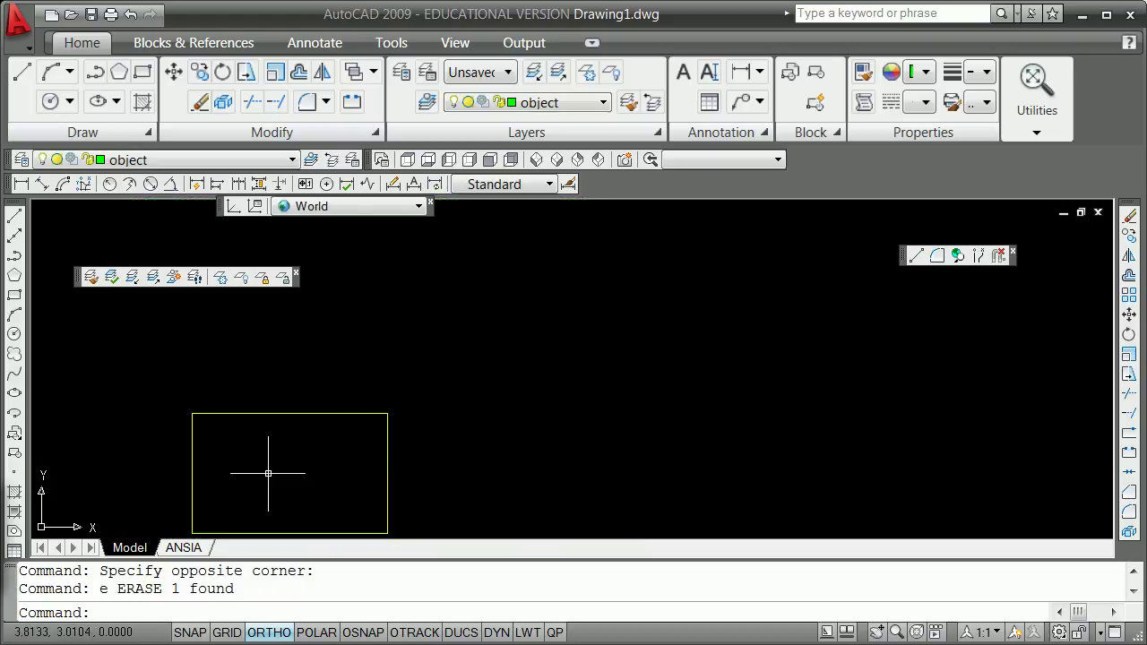
# - Draw a circle of radius 1.31 in the lower middle of the yellow rectangle
pyautogui.click(14, 334)
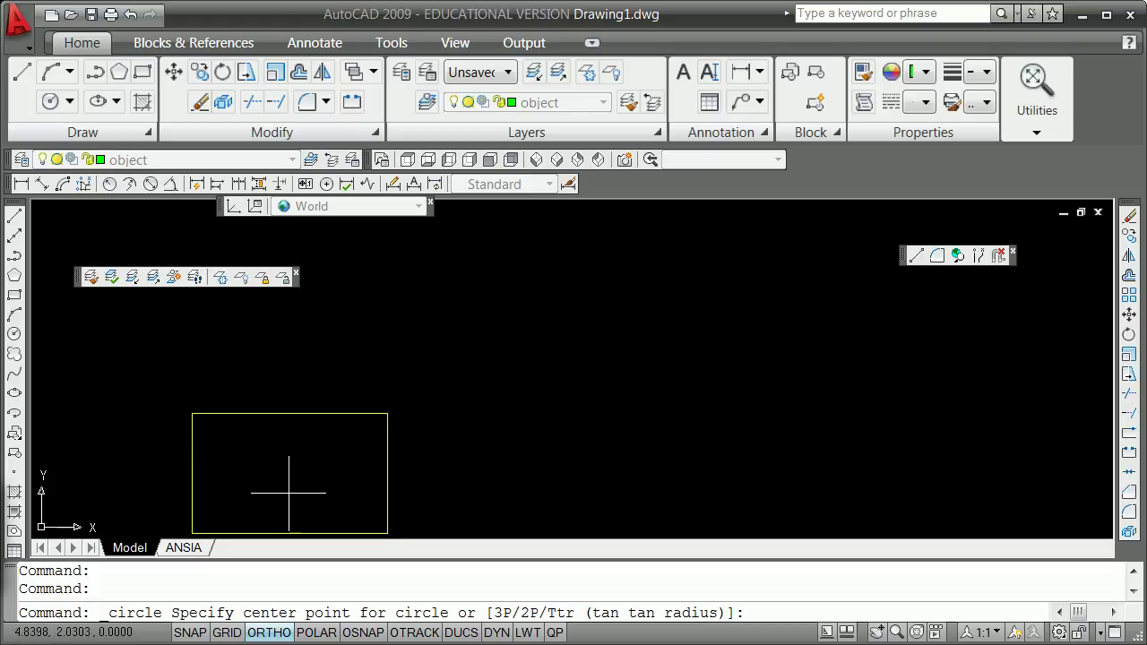
pyautogui.click(303, 505)
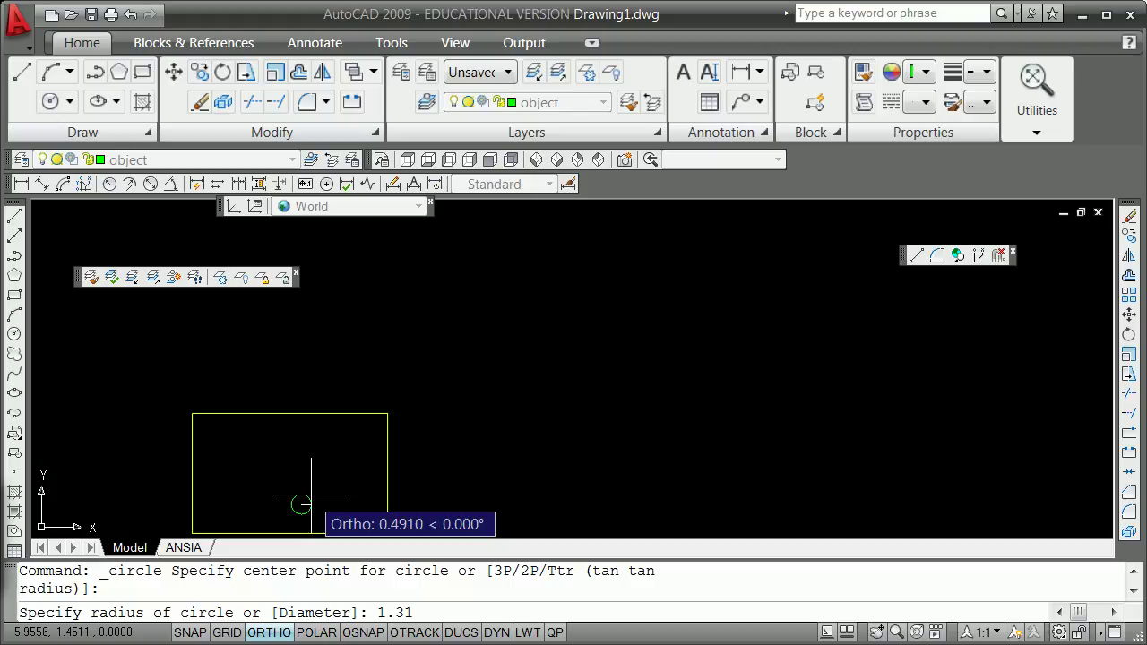
pyautogui.press('Return')
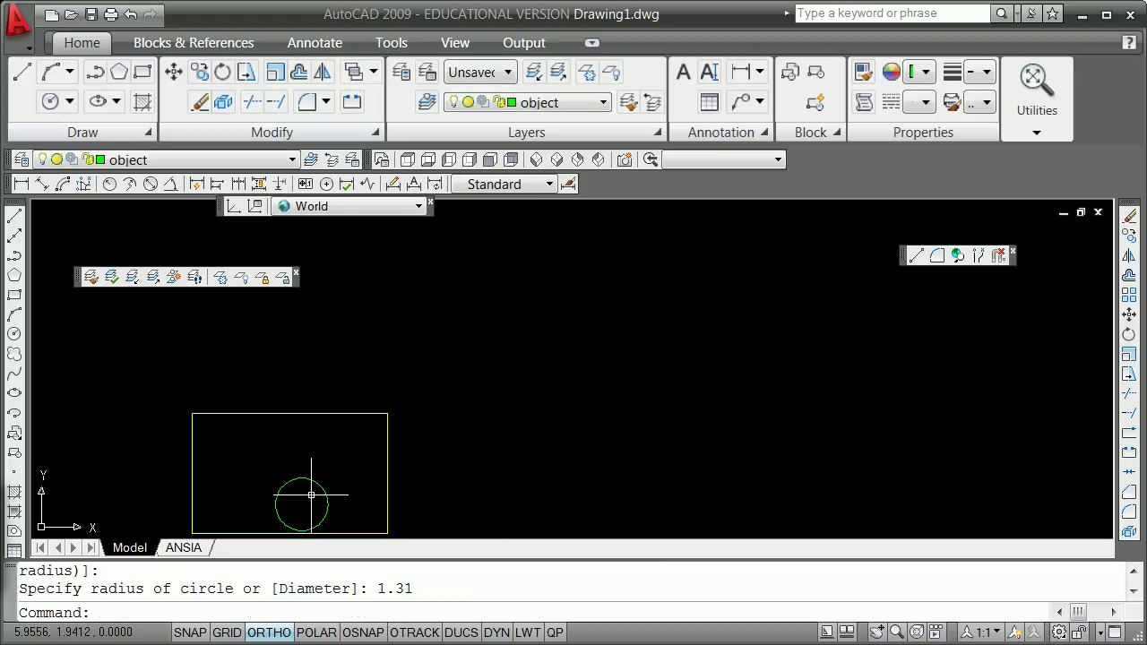
# - Draw a concentric circle of diameter .75, snapping to the center of the 1.31 radius circle
pyautogui.click(73, 105)
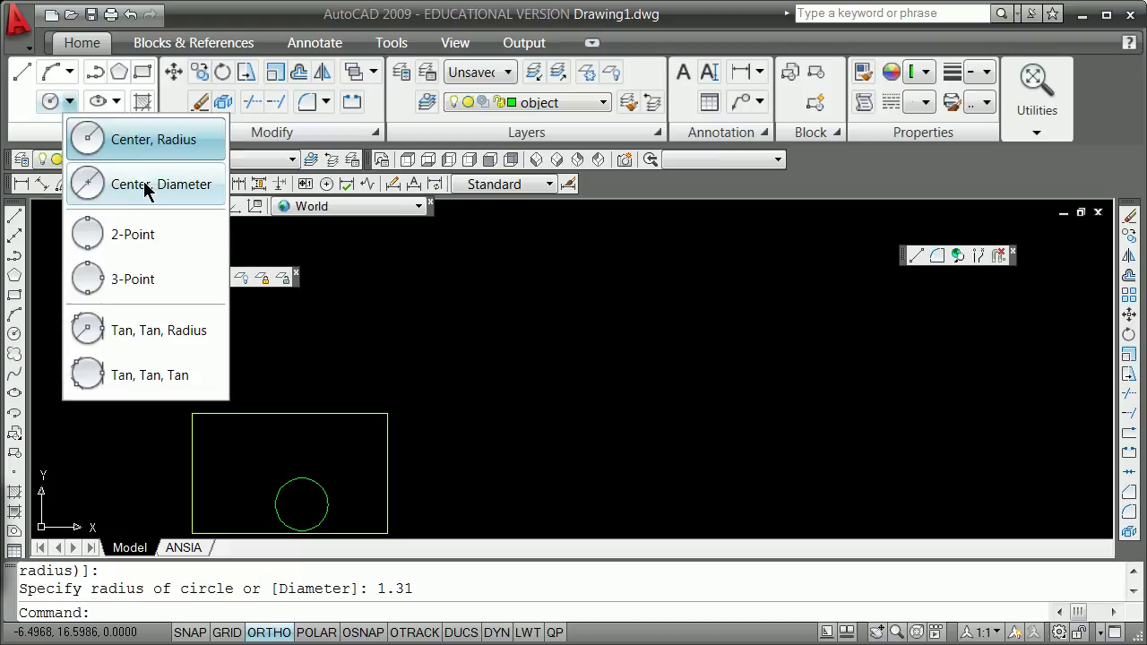
pyautogui.click(110, 185)
pyautogui.keyDown('shift'); pyautogui.rightClick(318, 450); pyautogui.keyUp('shift')
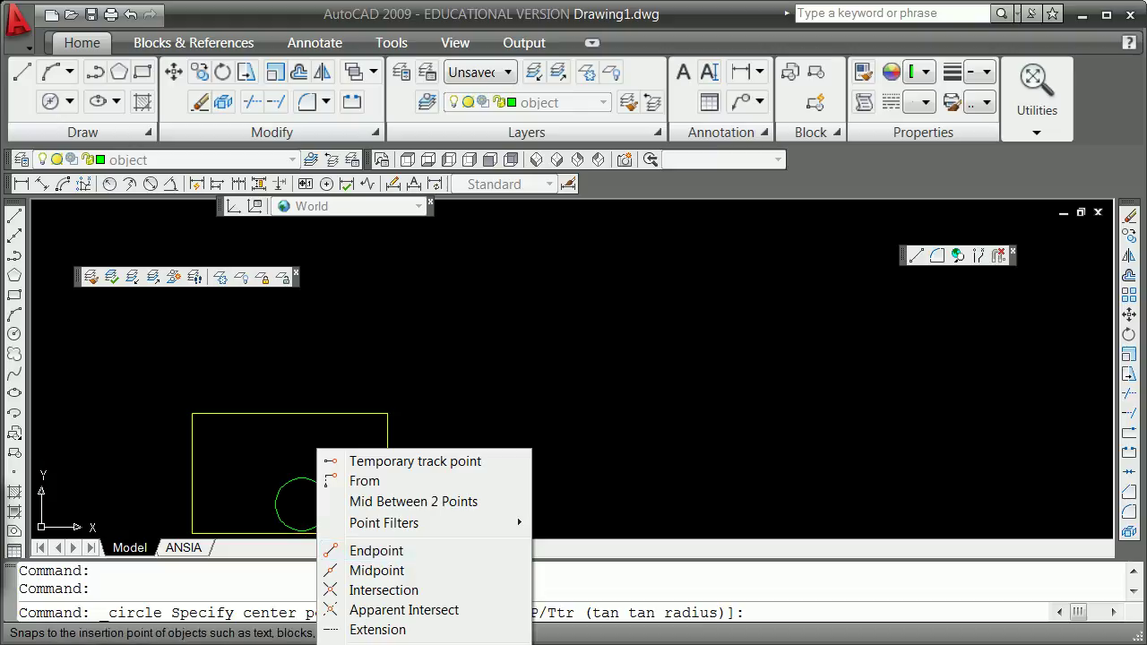
pyautogui.click(377, 644)
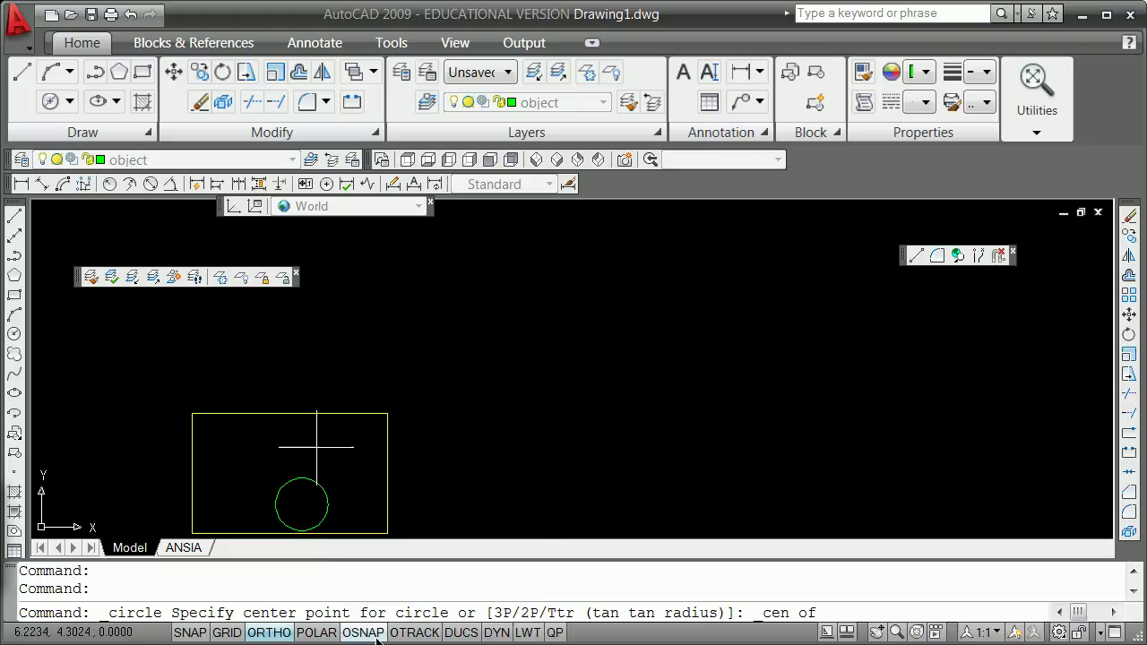
pyautogui.click(300, 505)
pyautogui.write('d')
pyautogui.press('Return')
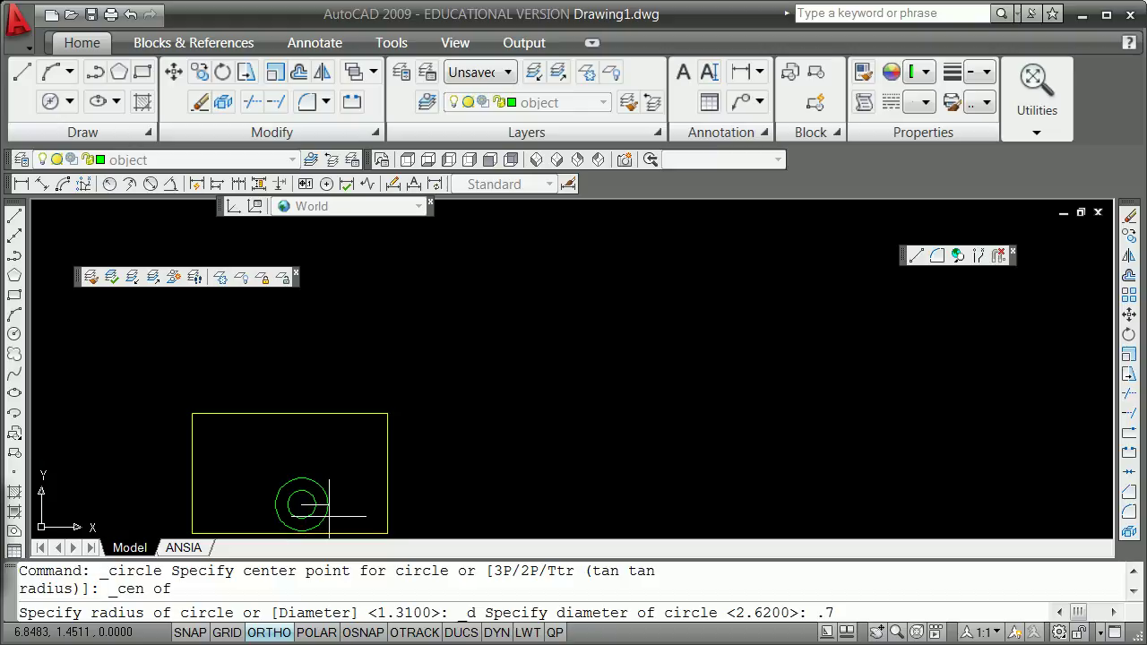
pyautogui.write('.75')
pyautogui.press('Return')
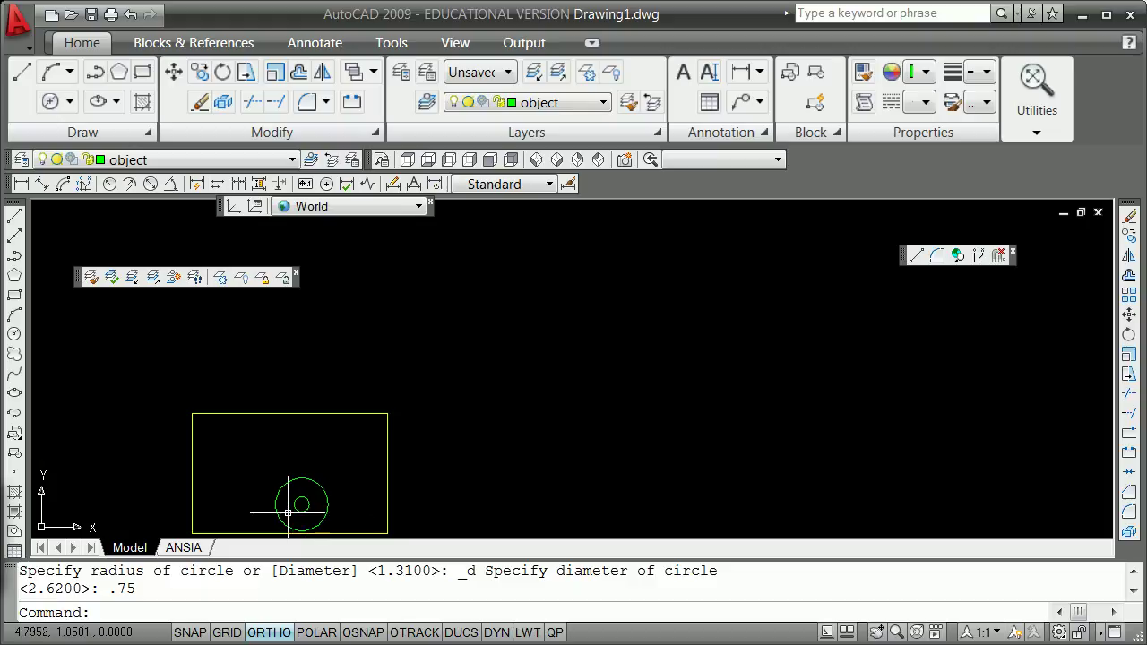
# - On the centerline layer, draw a vertical line from the circles' center up past the rectangle's top edge
pyautogui.click(296, 161)
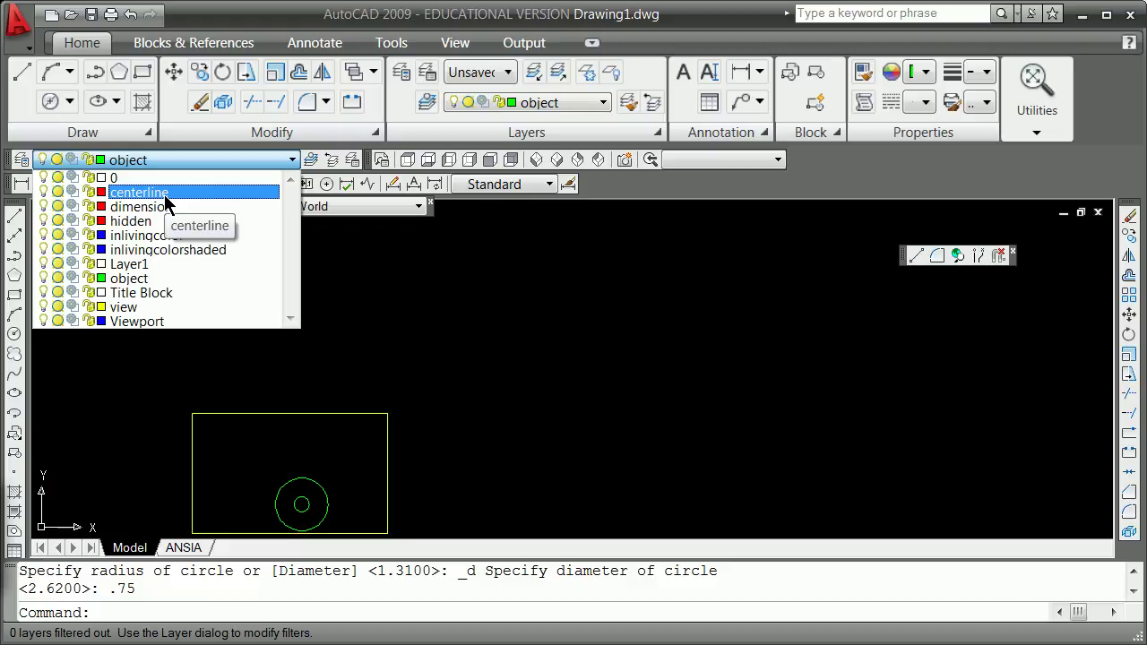
pyautogui.click(144, 193)
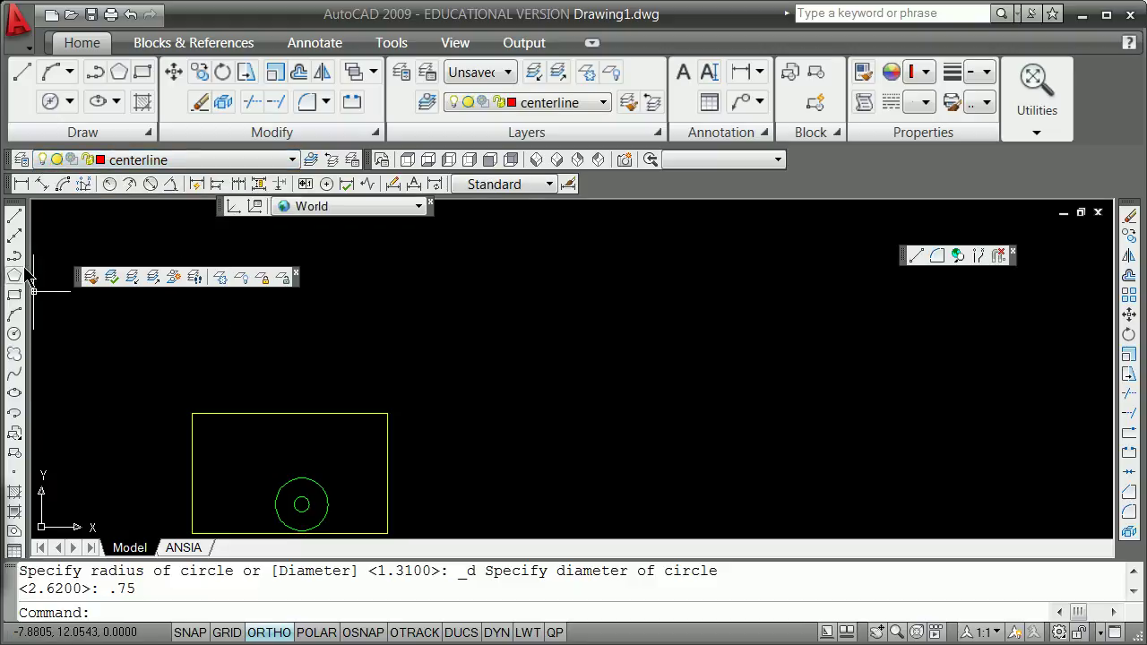
pyautogui.click(15, 217)
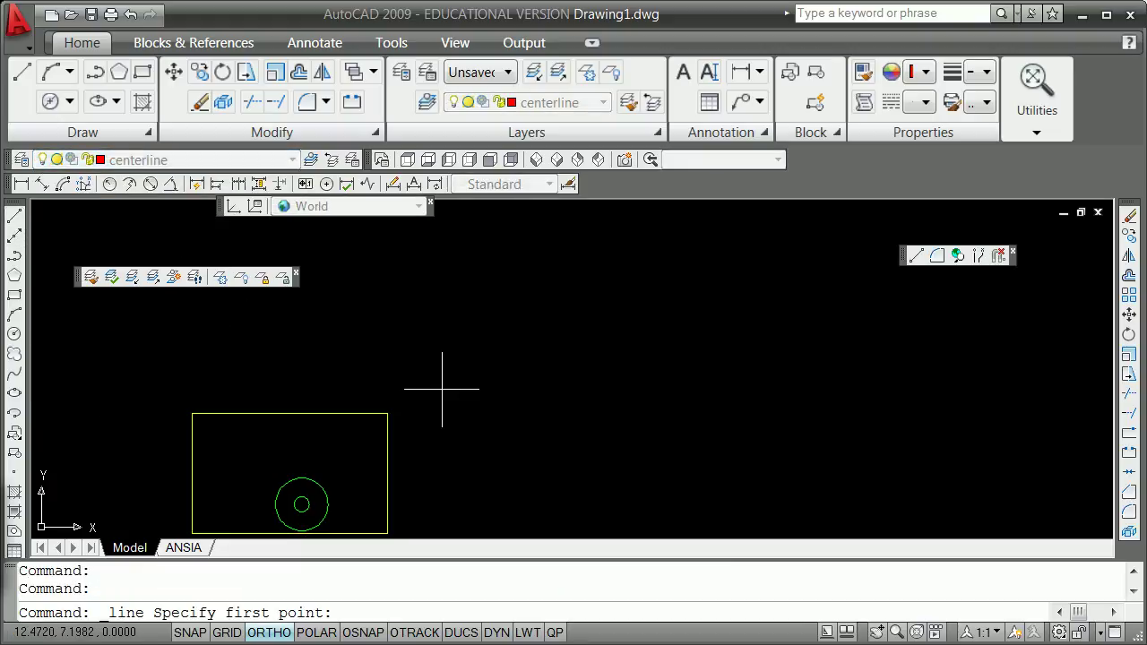
pyautogui.keyDown('shift'); pyautogui.rightClick(513, 416); pyautogui.keyUp('shift')
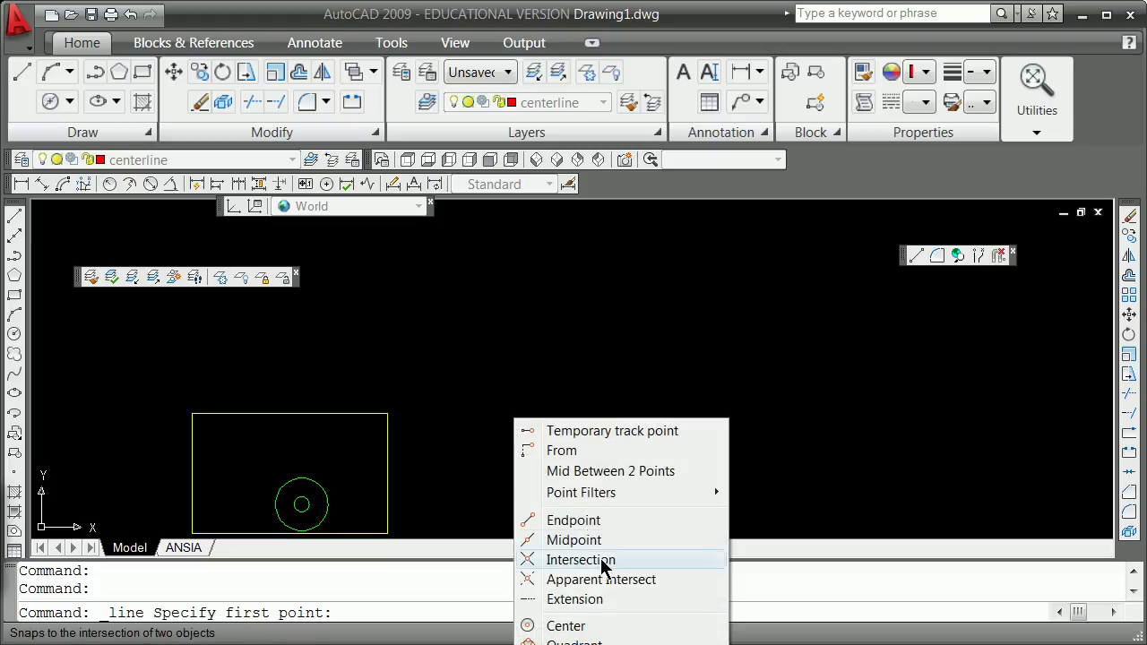
pyautogui.click(600, 628)
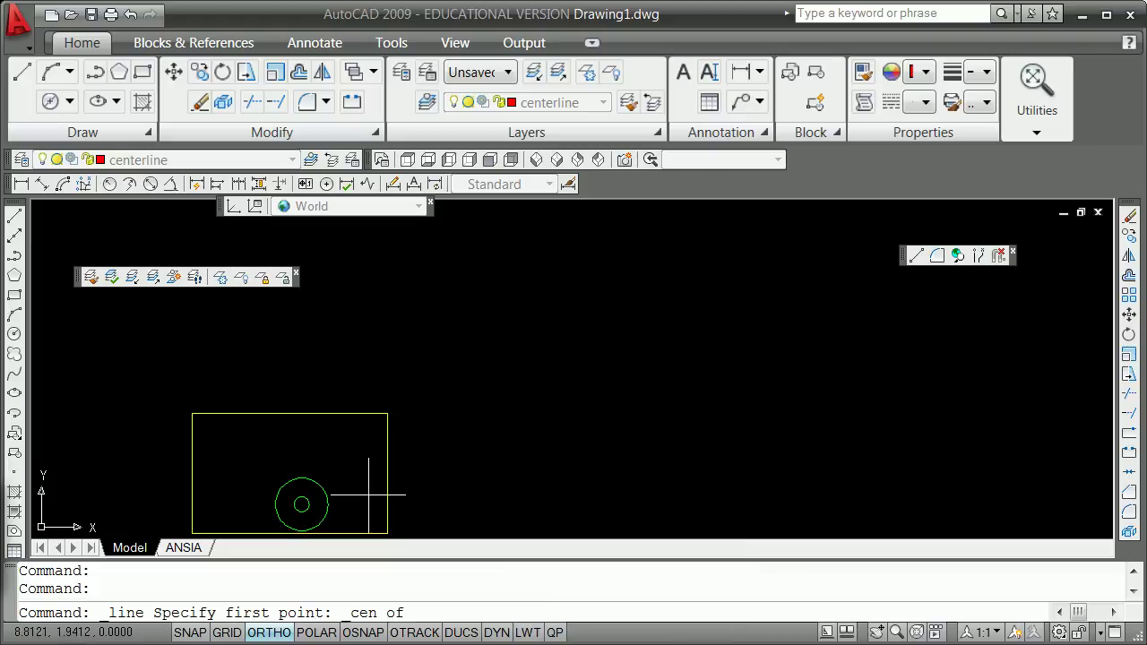
pyautogui.click(302, 504)
pyautogui.click(310, 367)
pyautogui.press('Return')
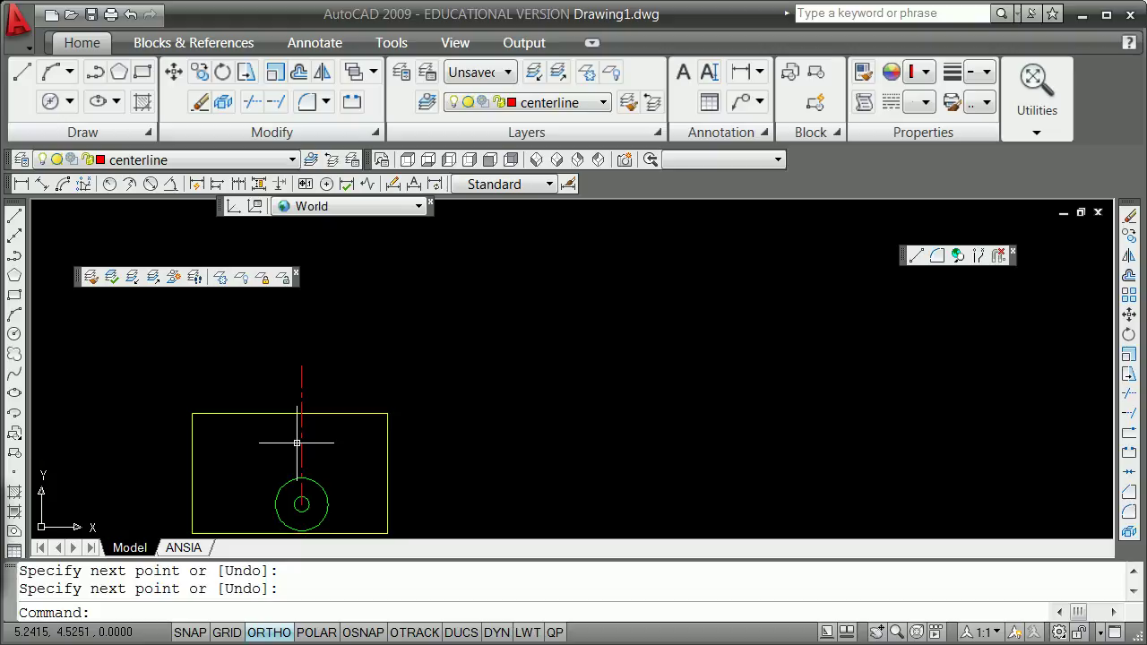
# - Break the vertical centerline around the top of the outer circle, leaving a short gap
pyautogui.scroll(3, 314, 475)
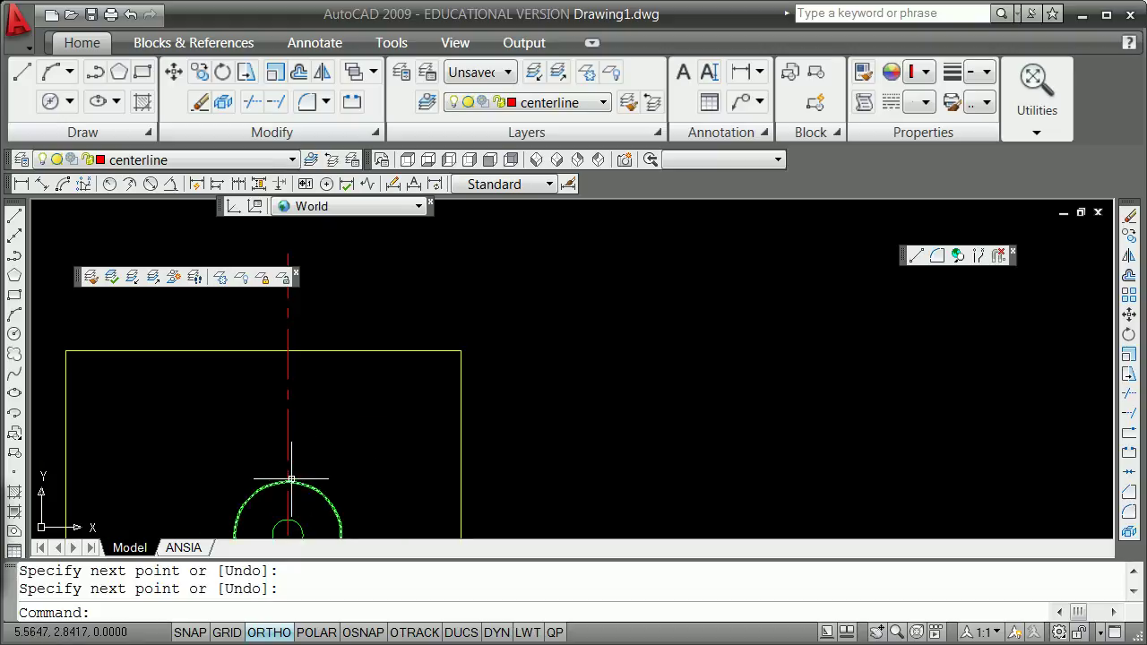
pyautogui.write('break')
pyautogui.press('Return')
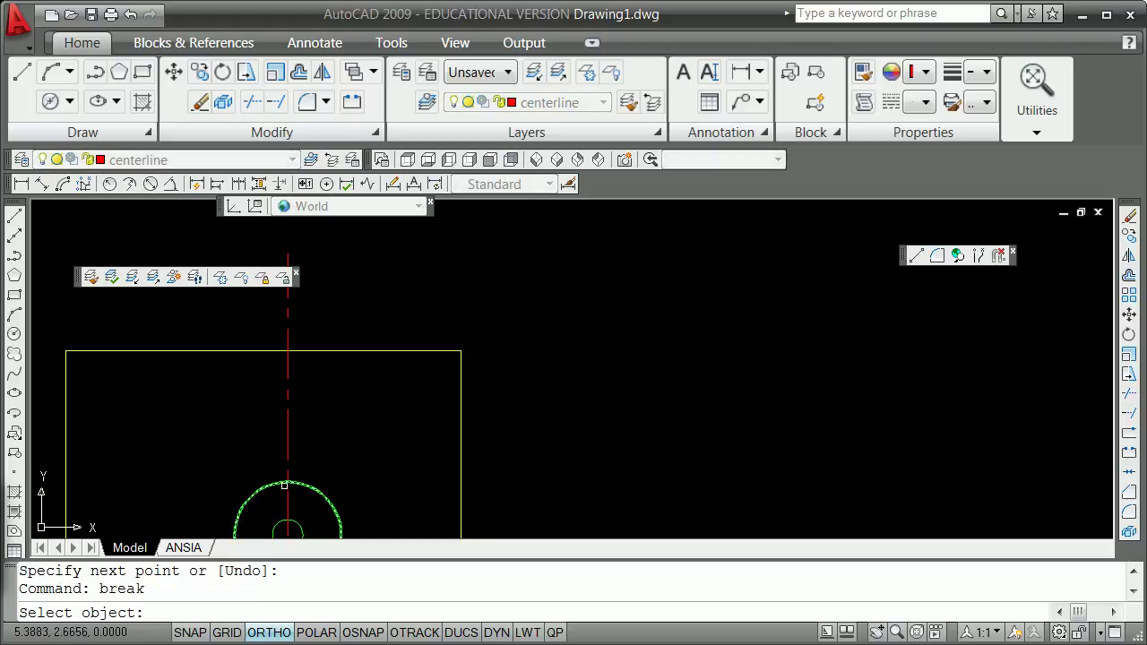
pyautogui.click(289, 492)
pyautogui.click(310, 456)
# - Extend both pieces of the broken centerline to the top of the outer circle
pyautogui.write('ex')
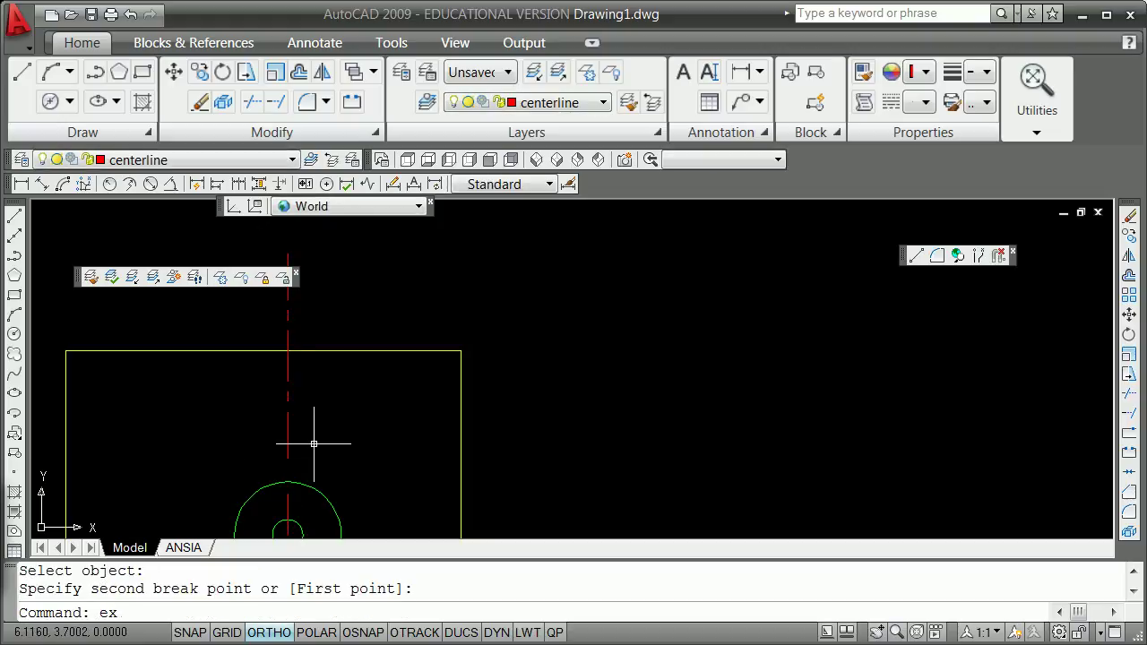
pyautogui.press('Return')
pyautogui.press('Return')
pyautogui.click(289, 497)
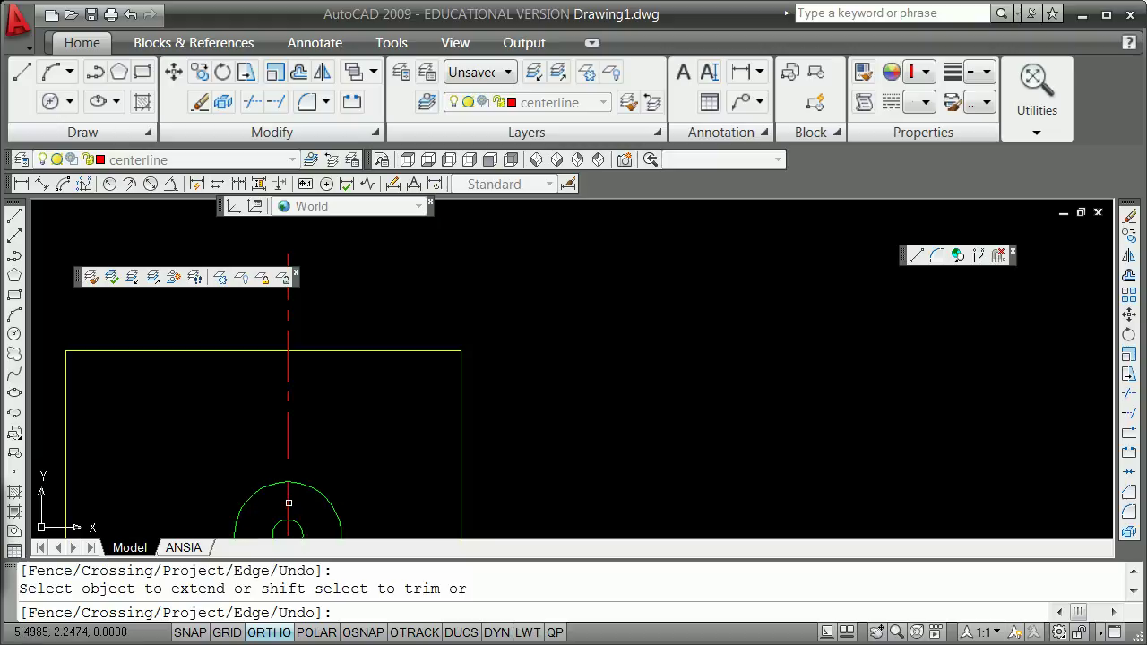
pyautogui.click(287, 452)
pyautogui.press('Return')
pyautogui.scroll(-3, 287, 452)
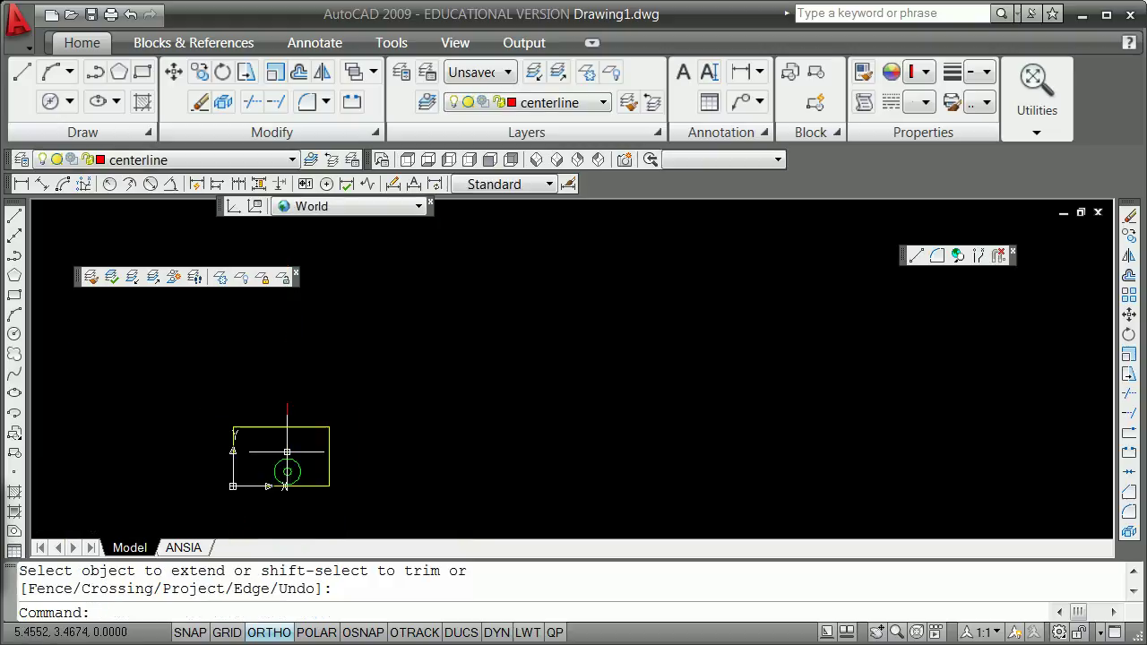
# - Create a rotated copy of the upper vertical centerline at 15 degrees about its lower endpoint at the top of the outer circle
pyautogui.moveTo(287, 453)
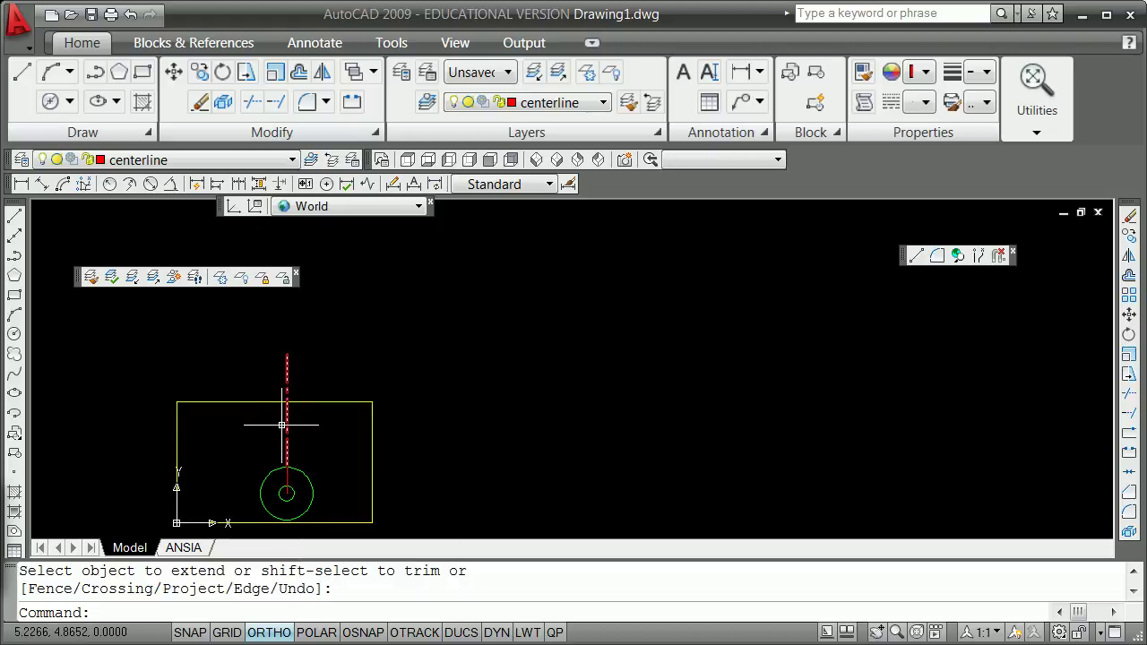
pyautogui.press('Return')
pyautogui.click(288, 448)
pyautogui.click(285, 466)
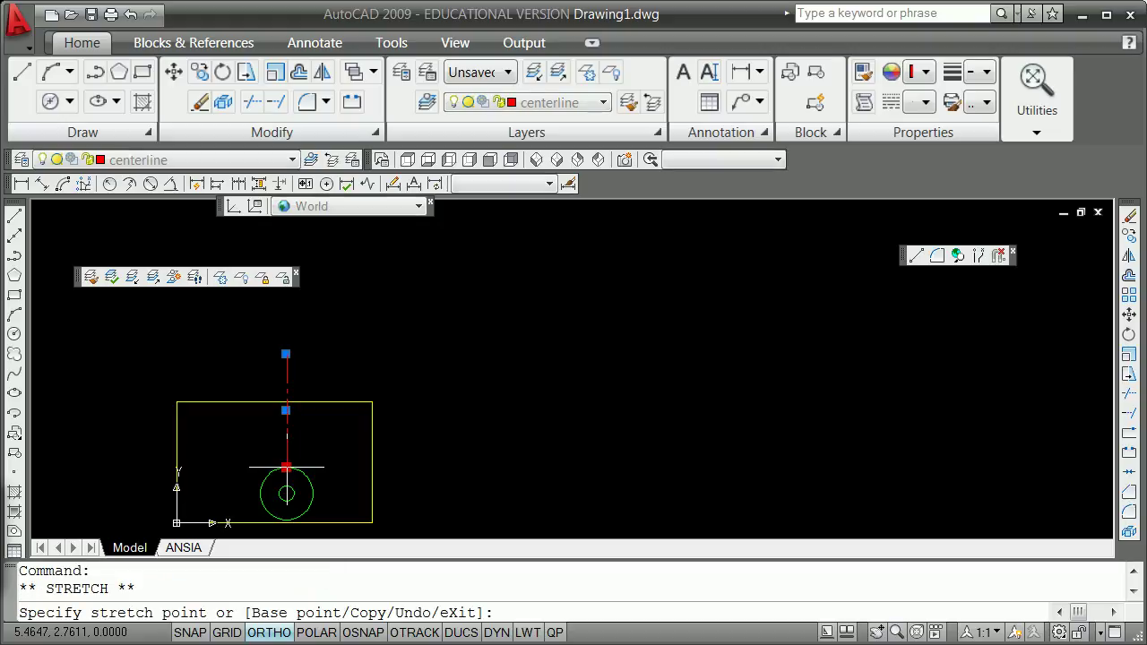
pyautogui.press('space')
pyautogui.press('space')
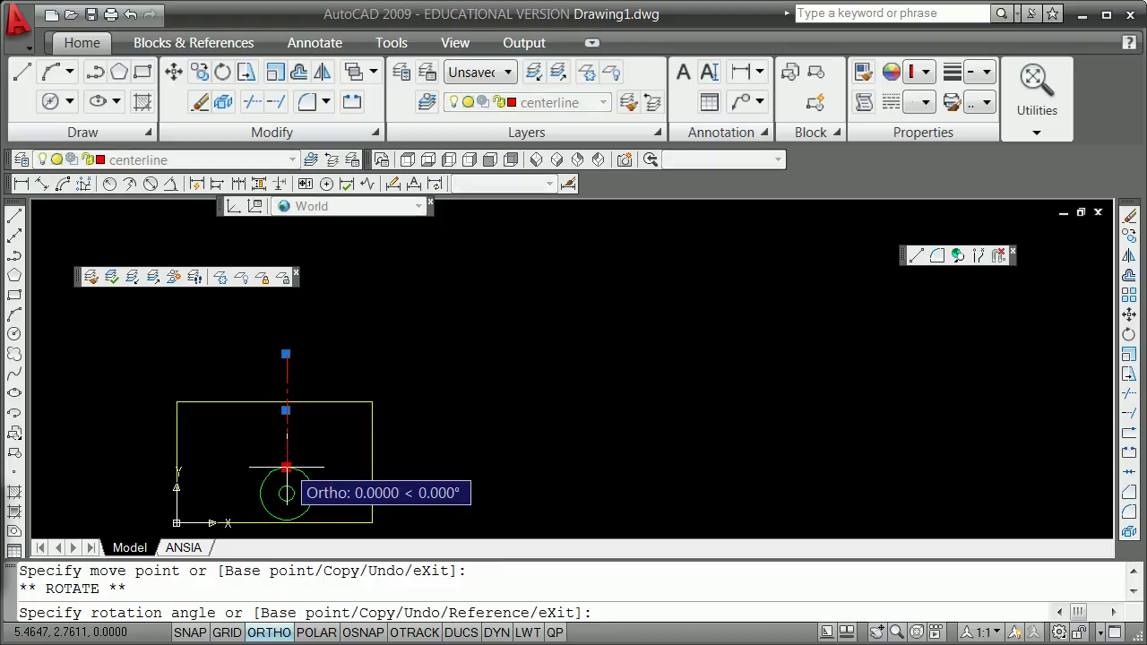
pyautogui.press('Return')
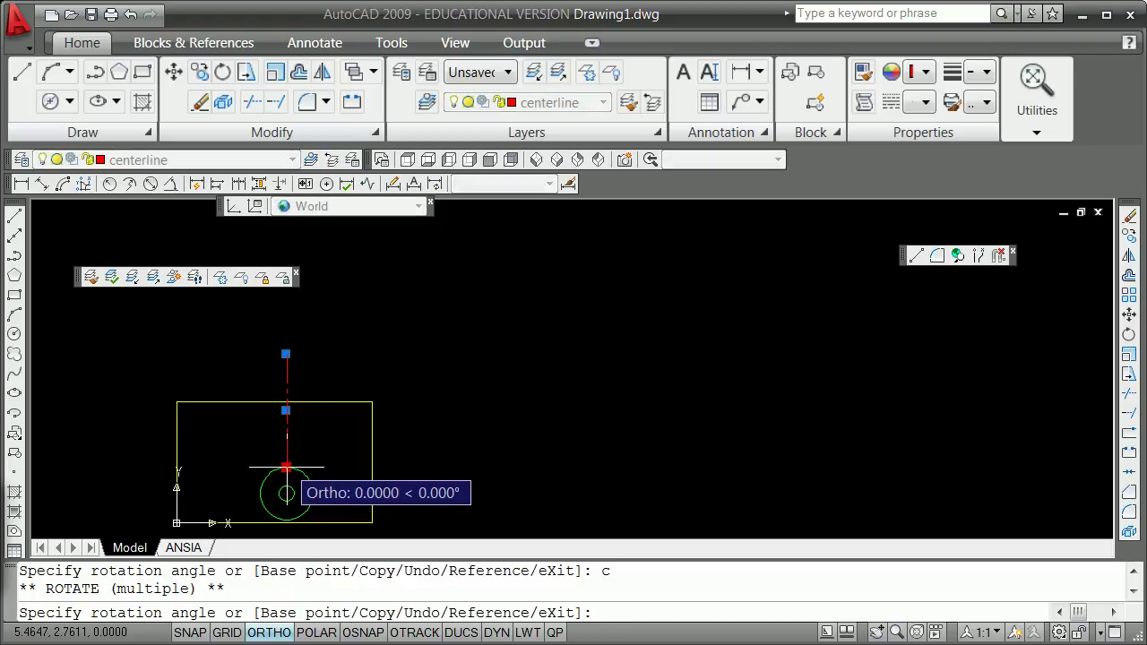
pyautogui.write('15')
pyautogui.press('Return')
pyautogui.press('Escape')
# - Copy the vertical centerline segments by rotating them 180 degrees about the circles' center
pyautogui.scroll(7, 286, 467)
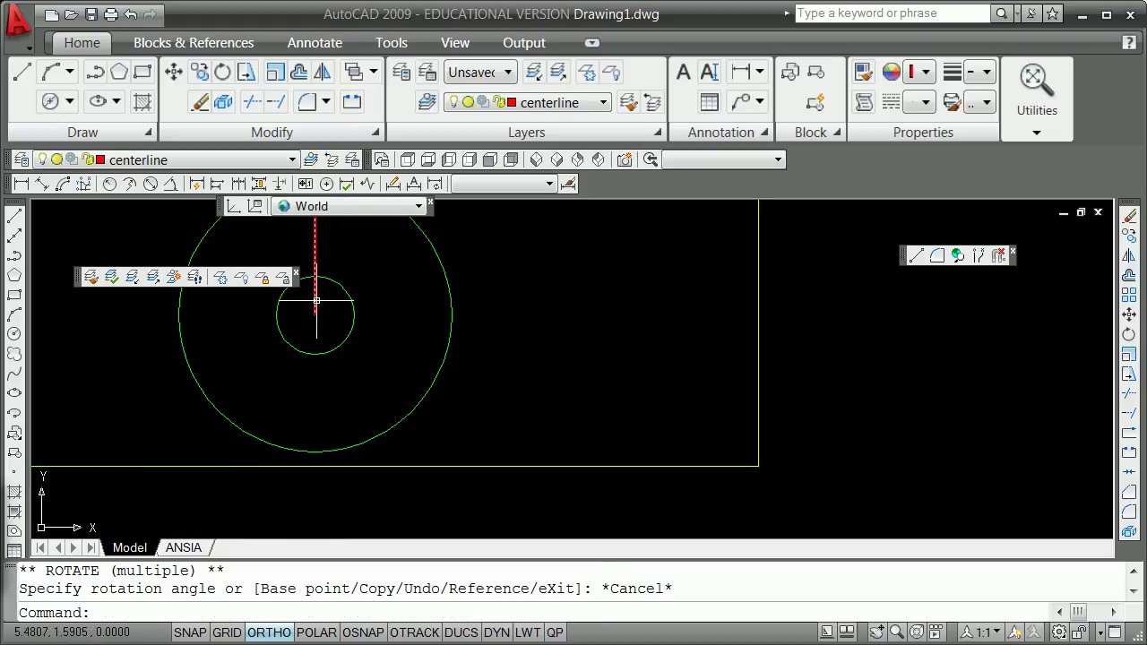
pyautogui.click(314, 301)
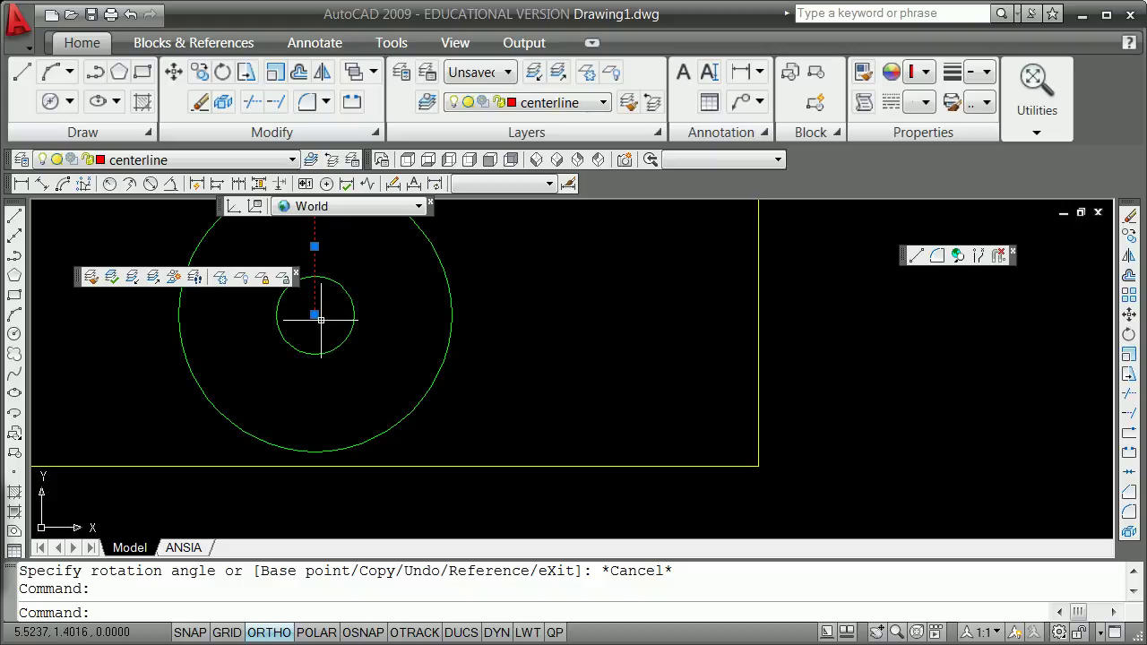
pyautogui.click(315, 315)
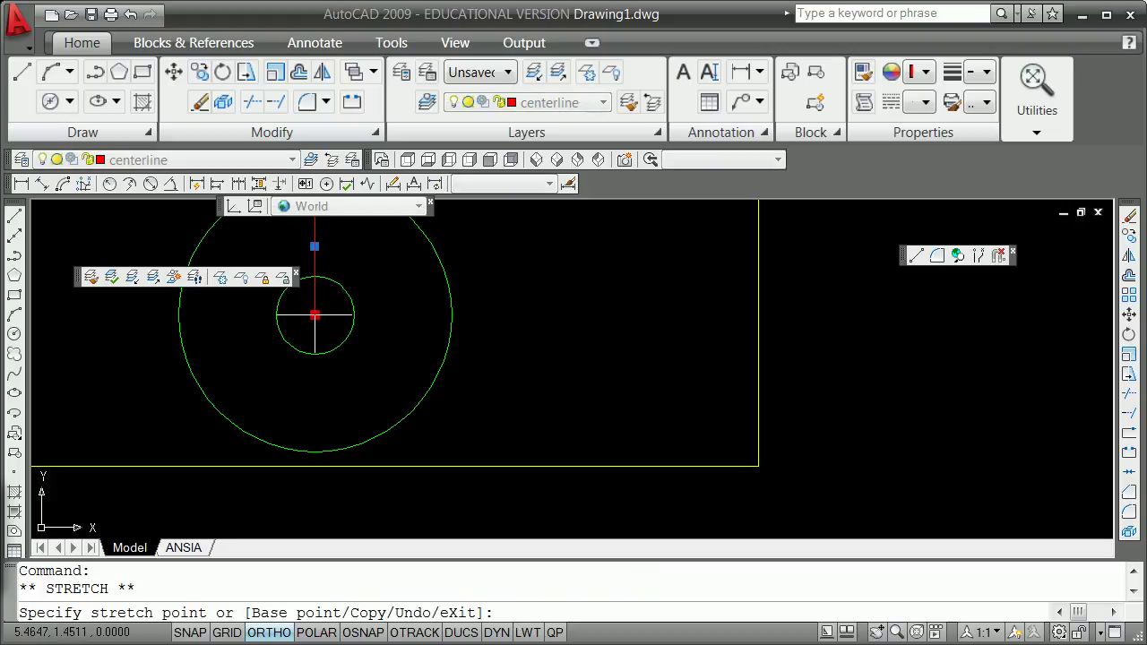
pyautogui.press('space')
pyautogui.press('space')
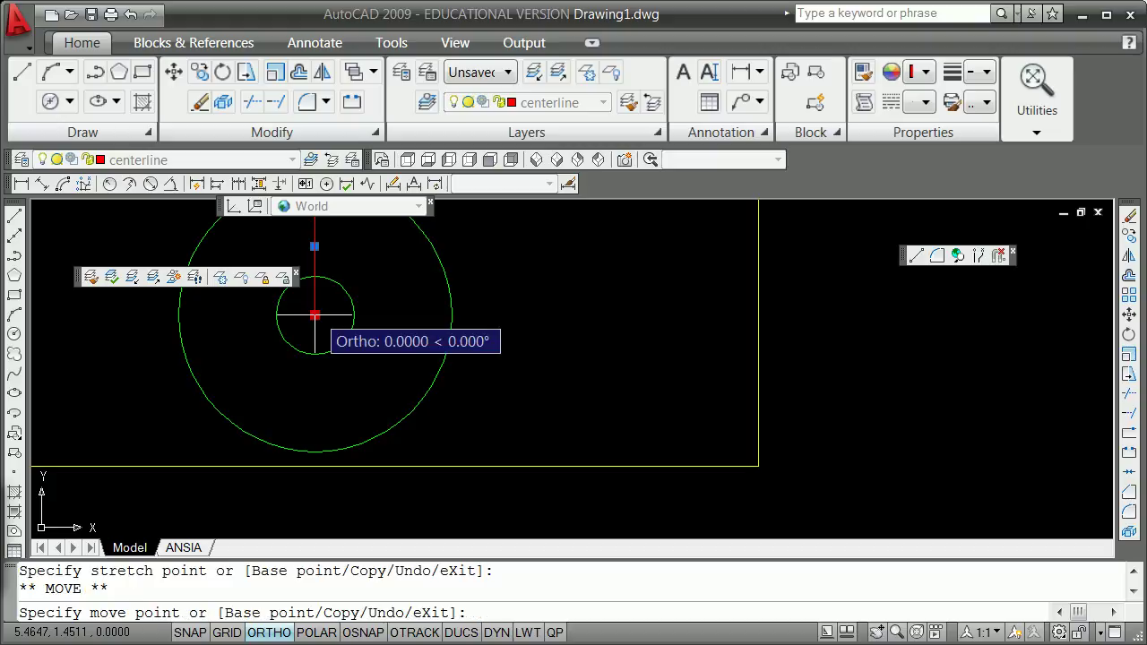
pyautogui.write('c')
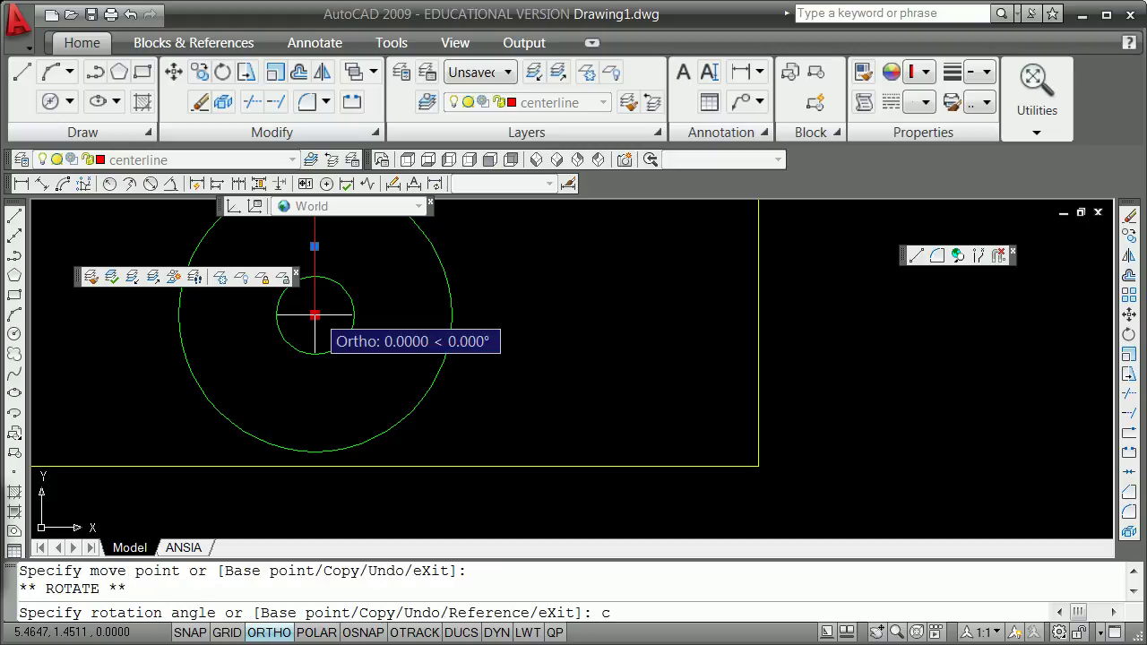
pyautogui.press('Return')
pyautogui.write('180')
pyautogui.press('Return')
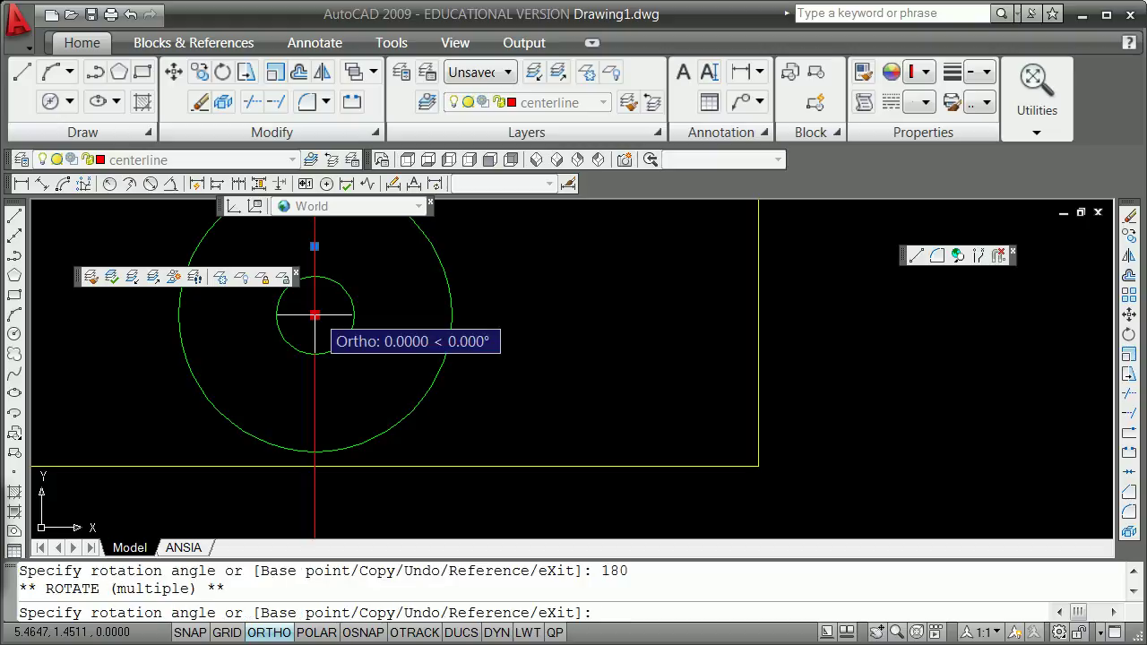
pyautogui.press('Escape')
pyautogui.scroll(-6, 268, 302)
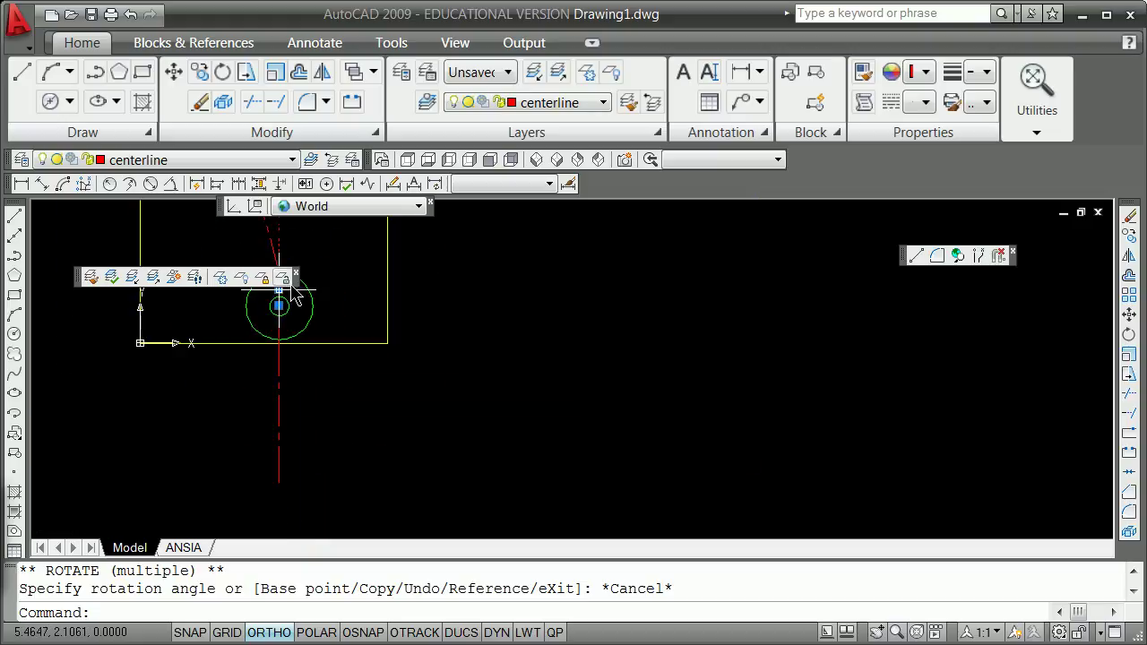
pyautogui.scroll(-1, 286, 300)
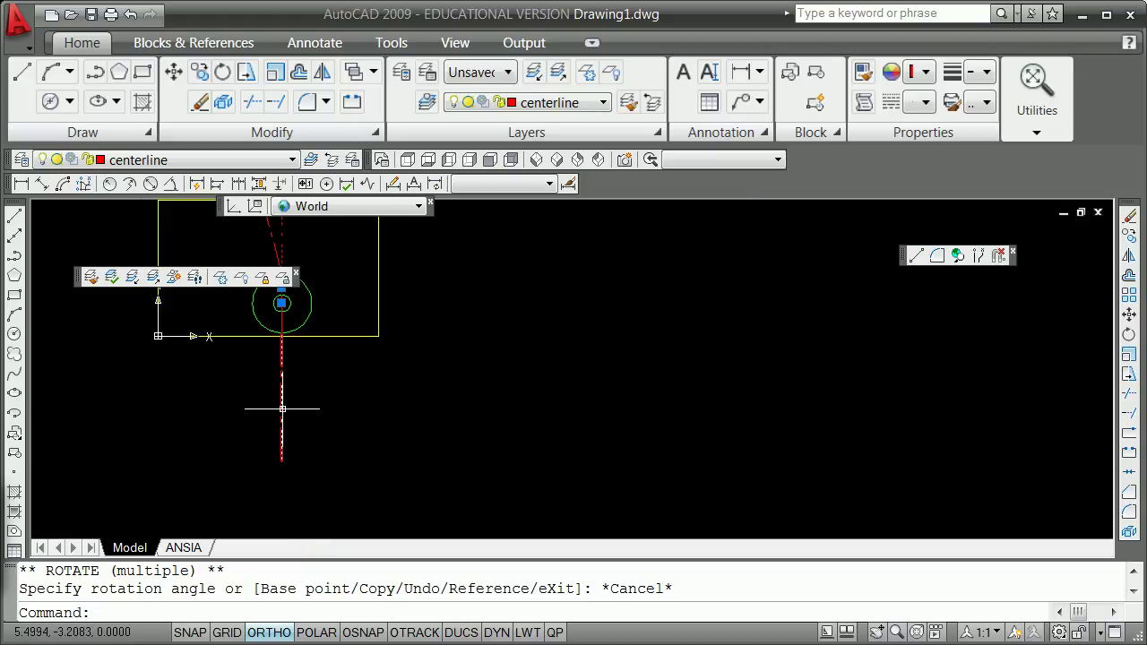
pyautogui.press('Escape')
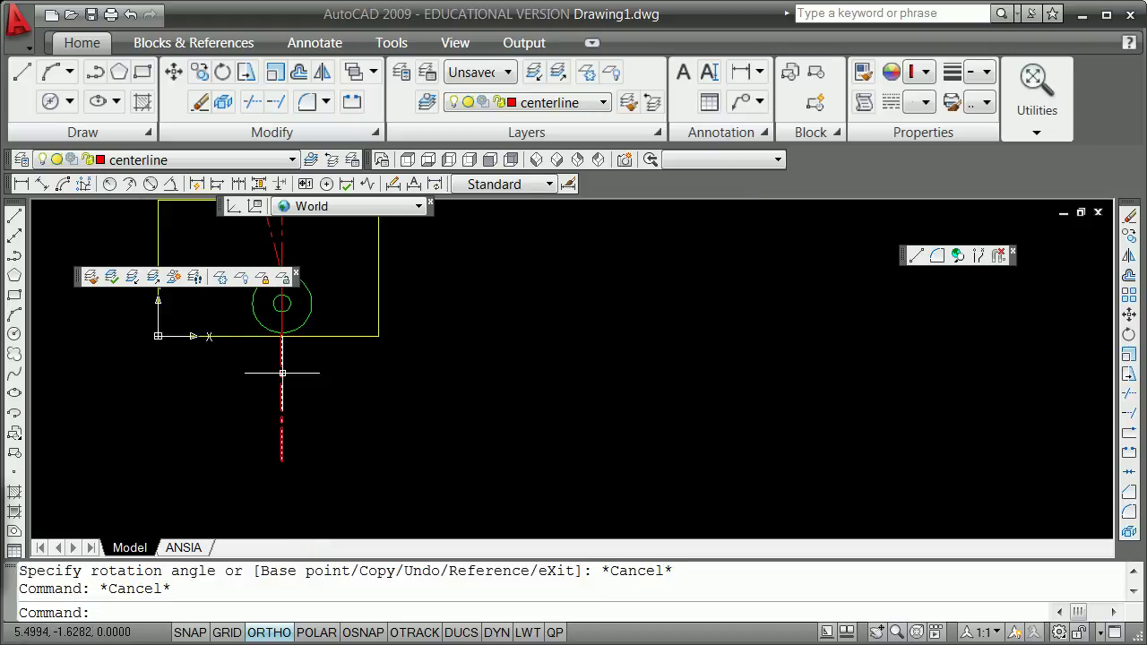
# - Create a clockwise-rotated copy of the short centerline segment below the circles' center, using that center as the base point
pyautogui.click(281, 306)
pyautogui.click(281, 303)
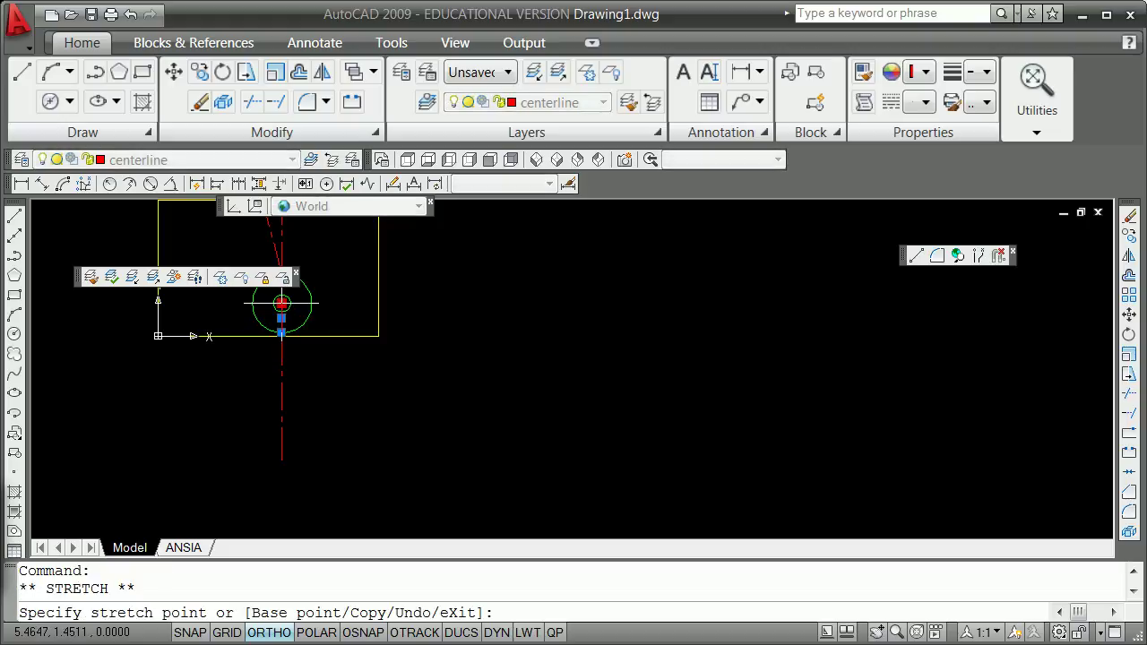
pyautogui.press('space')
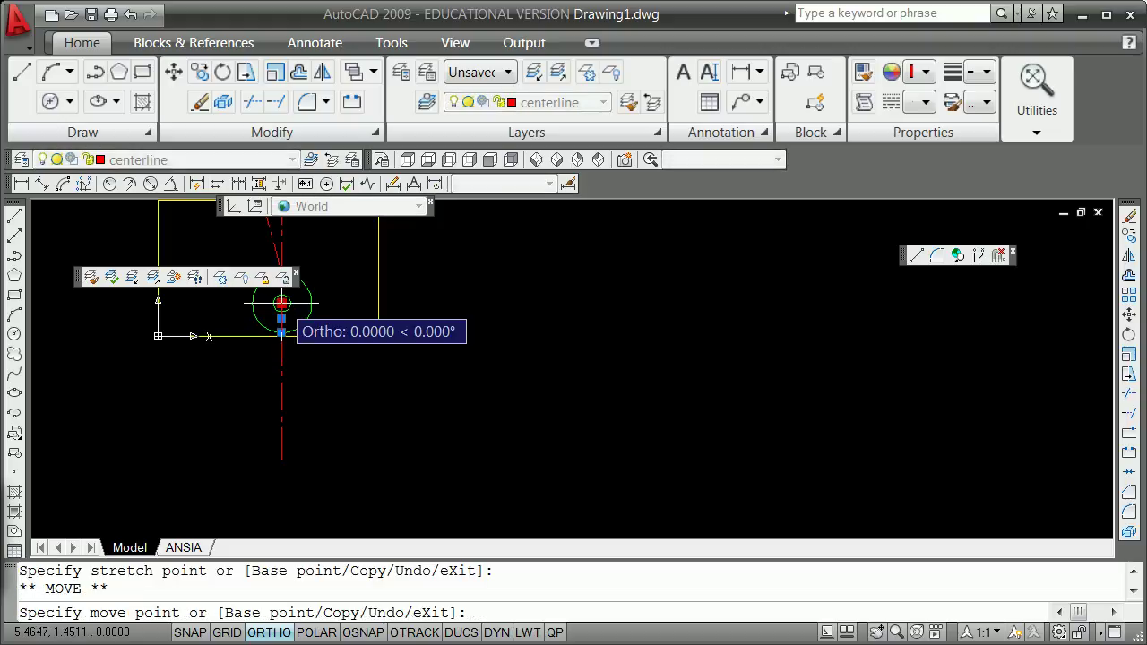
pyautogui.press('space')
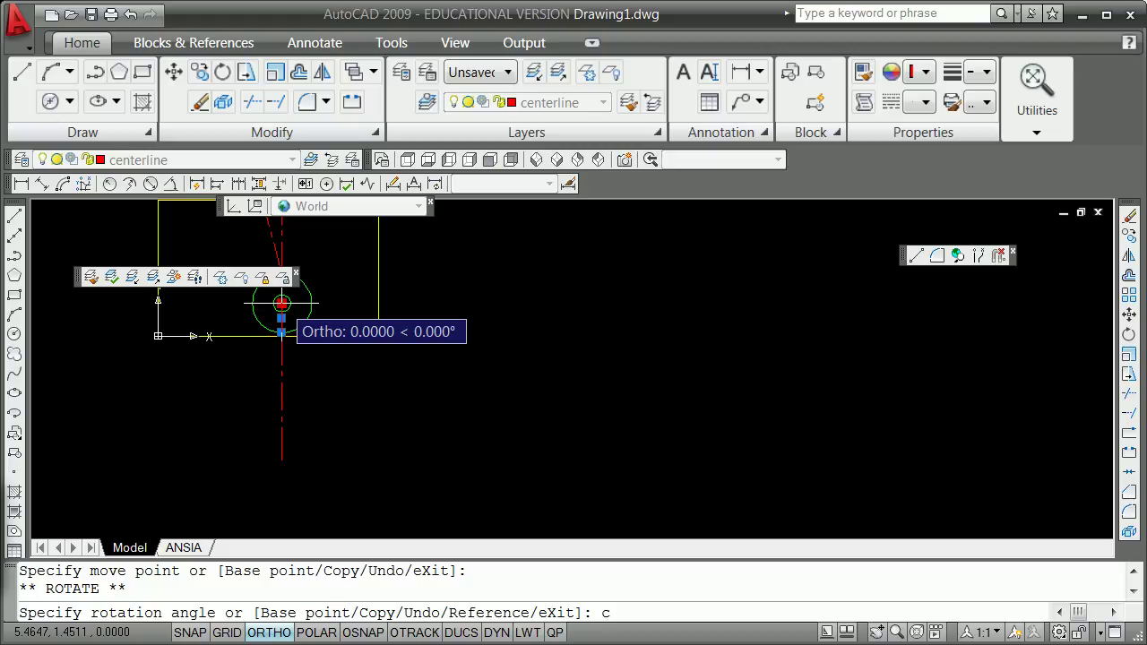
pyautogui.write('c')
pyautogui.press('space')
pyautogui.press('Return')
pyautogui.press('Return')
pyautogui.press('Escape')
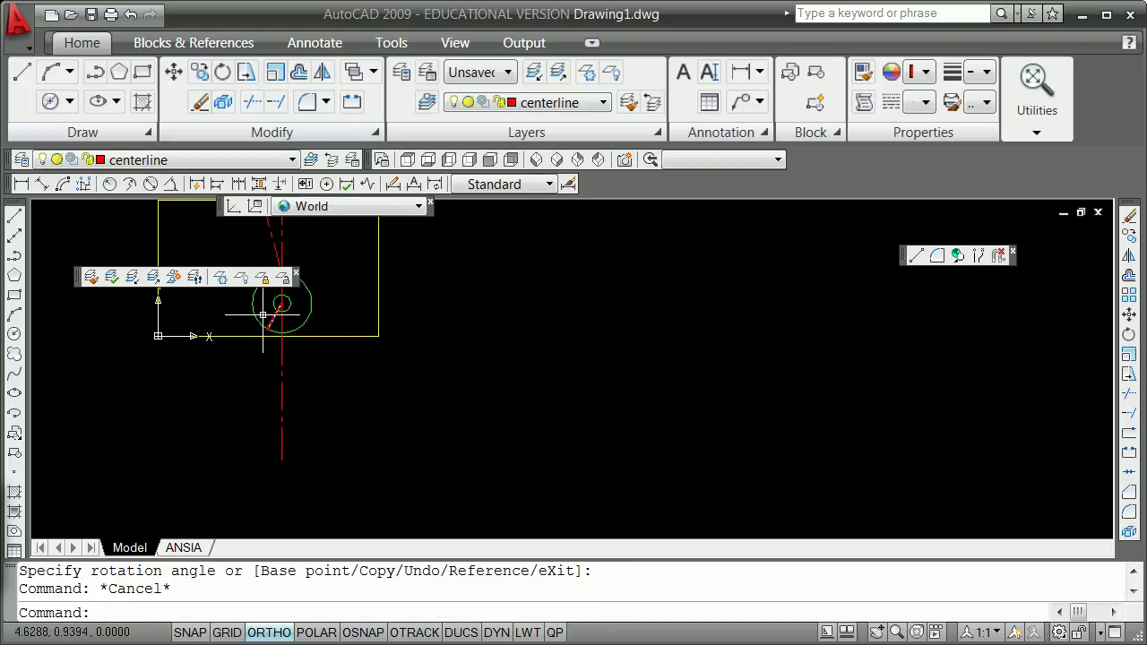
# - Erase the long vertical centerline piece that runs below the outer circle and the rectangle
pyautogui.scroll(3, 243, 312)
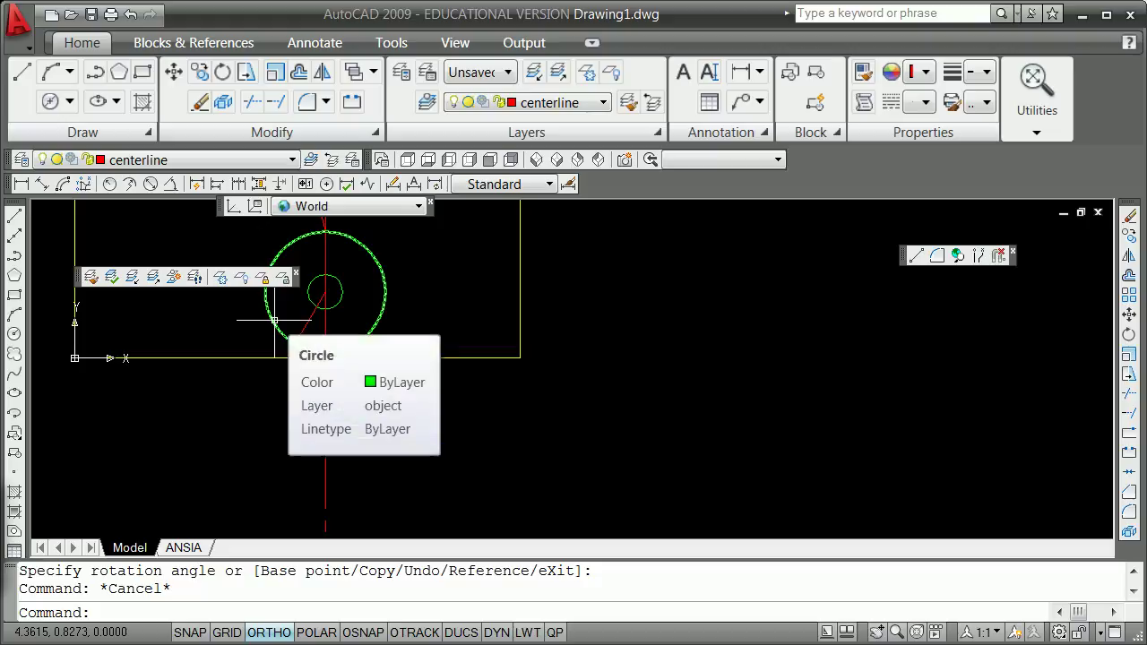
pyautogui.scroll(3, 347, 320)
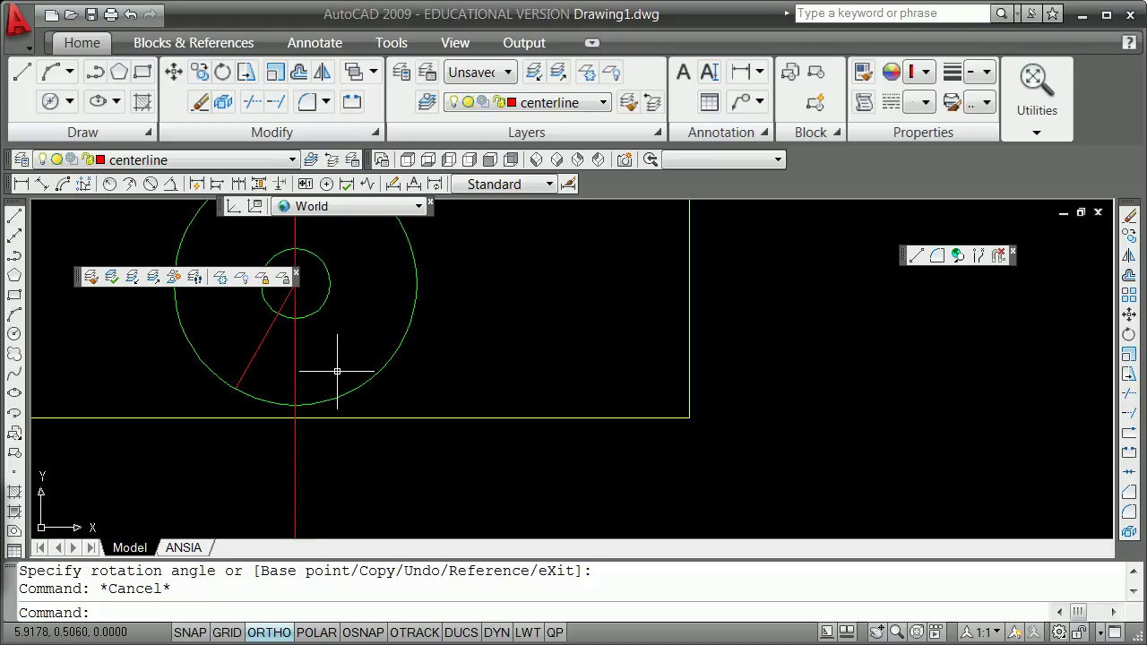
pyautogui.write('e')
pyautogui.press('Return')
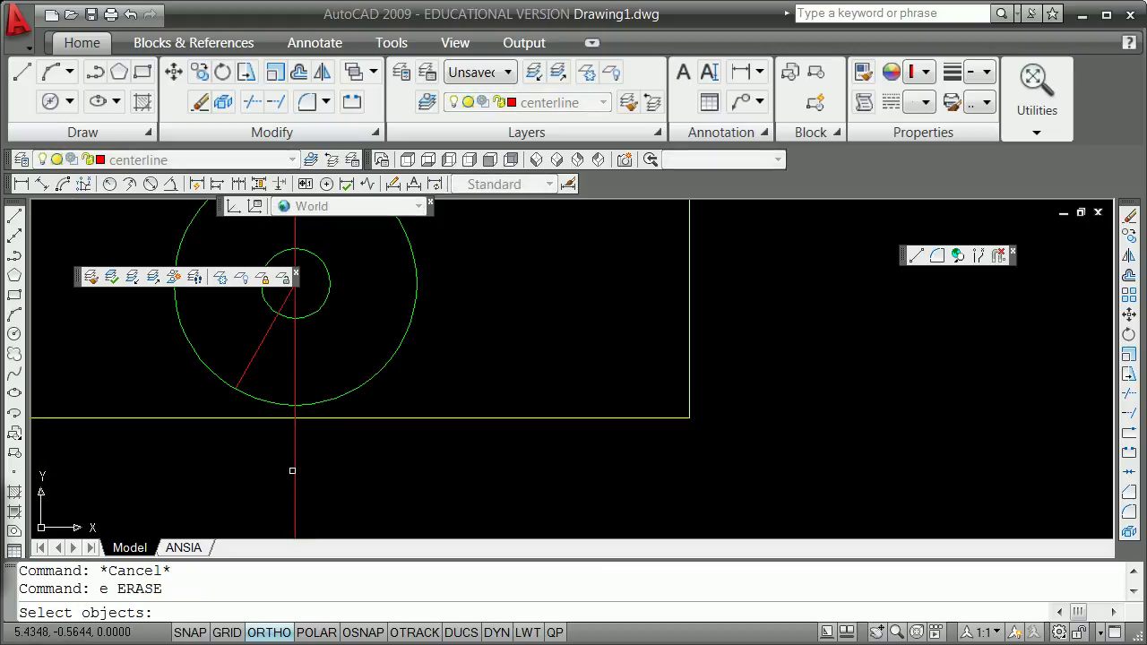
pyautogui.click(296, 466)
pyautogui.press('Return')
pyautogui.scroll(-5, 295, 409)
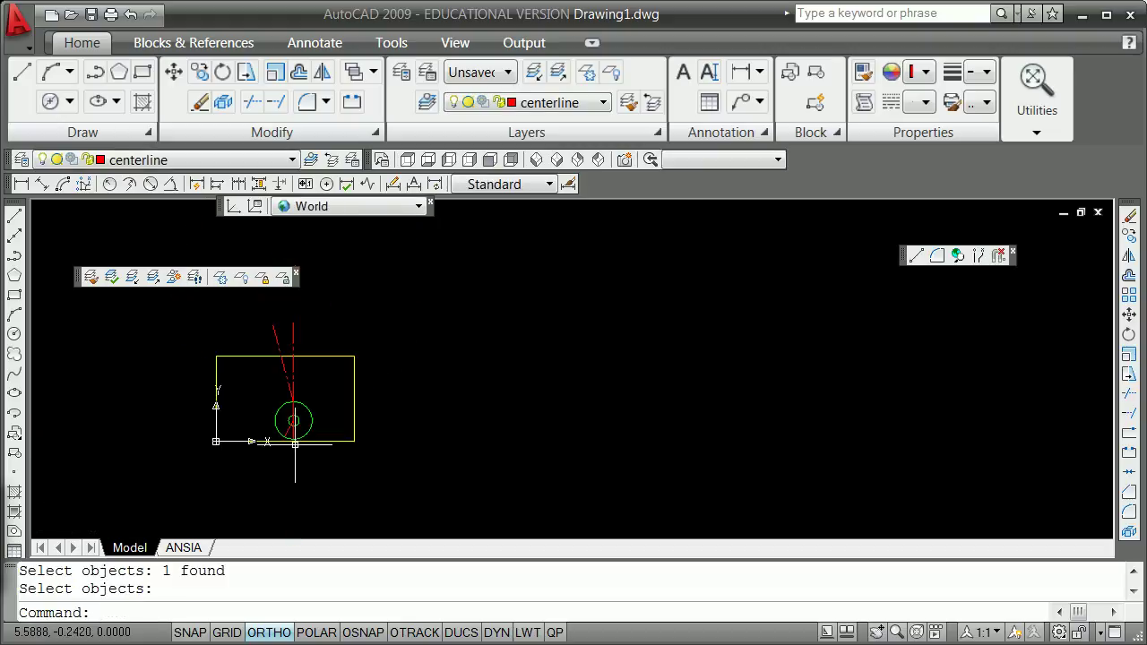
pyautogui.scroll(5, 298, 390)
pyautogui.scroll(-3, 278, 484)
pyautogui.scroll(4, 272, 505)
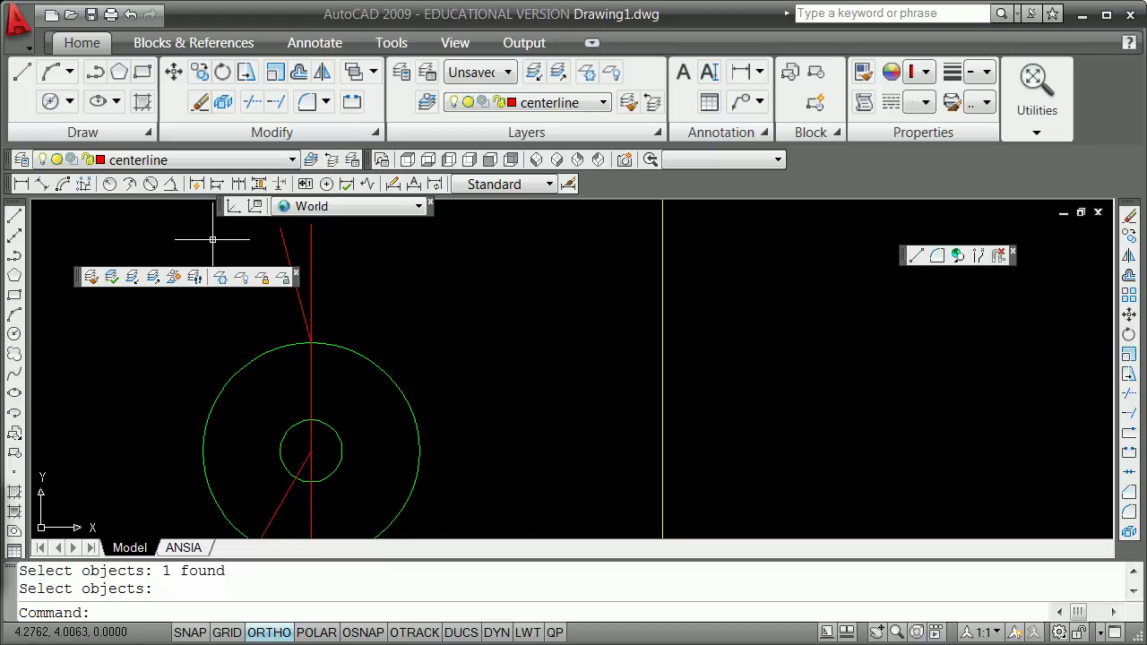
pyautogui.click(19, 19)
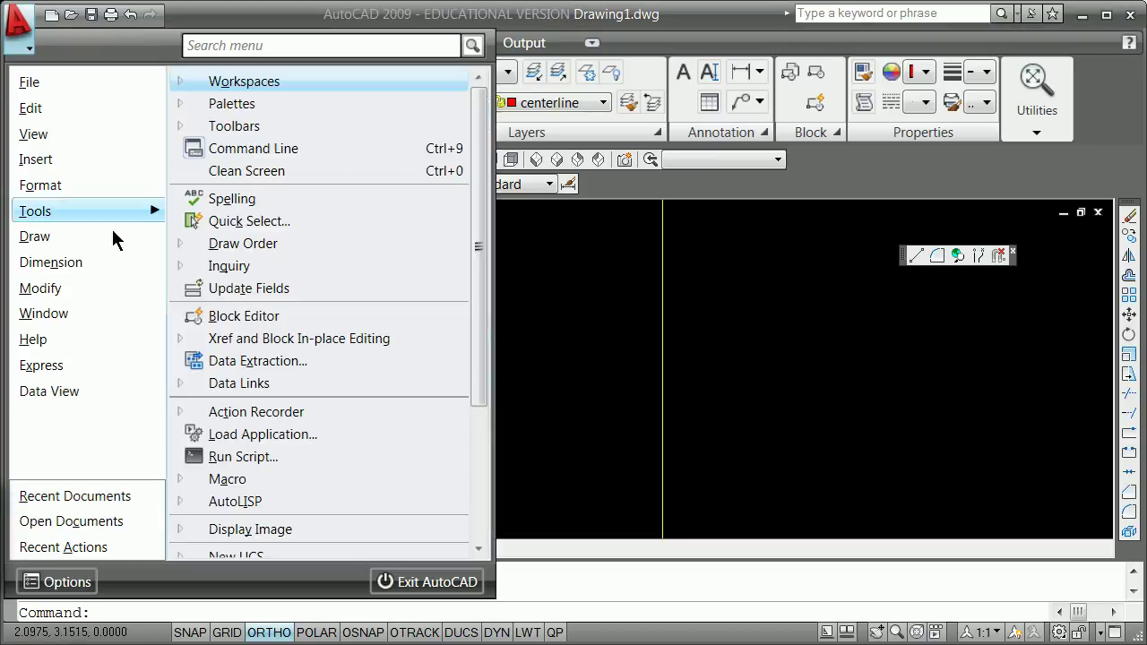
pyautogui.click(586, 528)
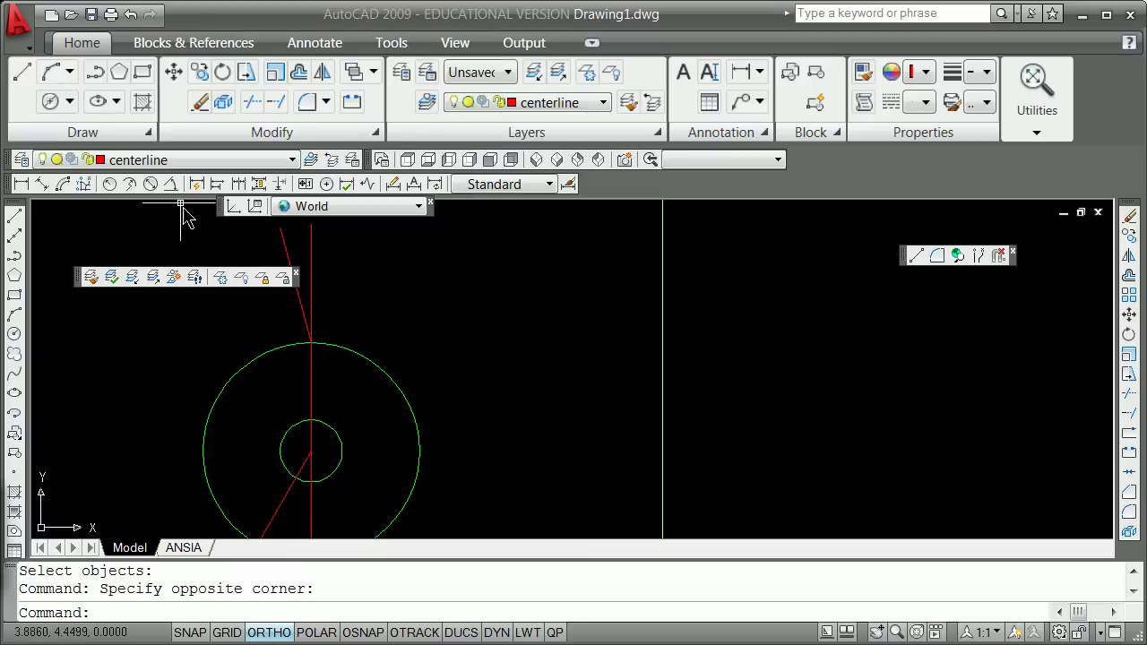
# - Draw a circle of radius 2 on the centerline layer, snapping its center to the center of the existing circles
pyautogui.click(70, 102)
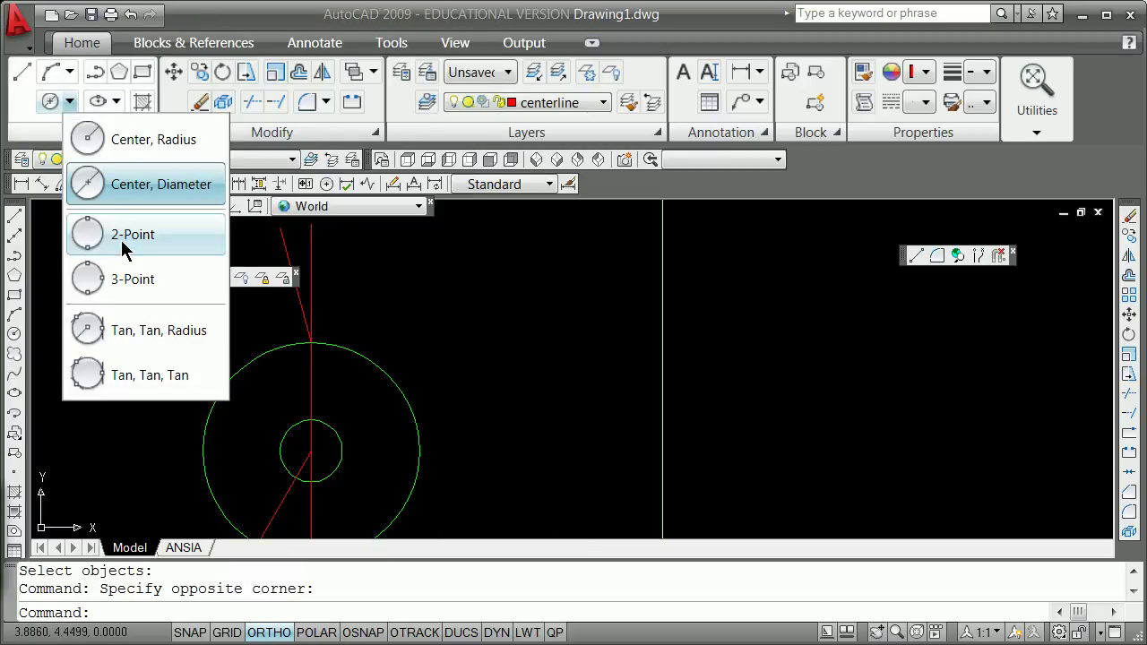
pyautogui.click(130, 145)
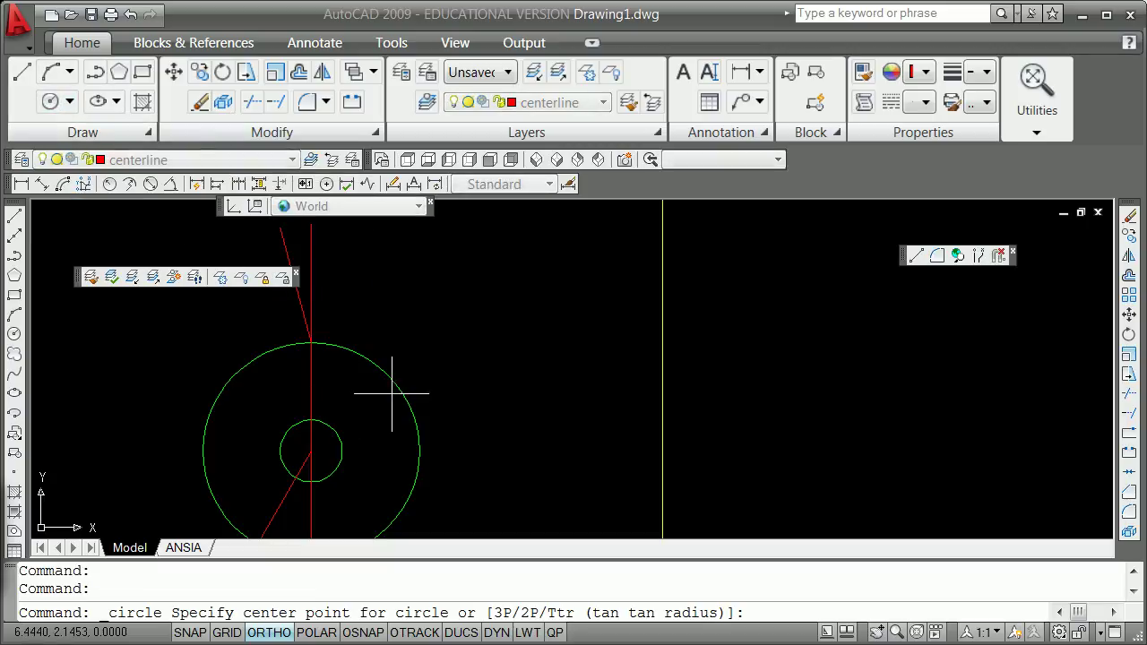
pyautogui.keyDown('shift'); pyautogui.rightClick(488, 367); pyautogui.keyUp('shift')
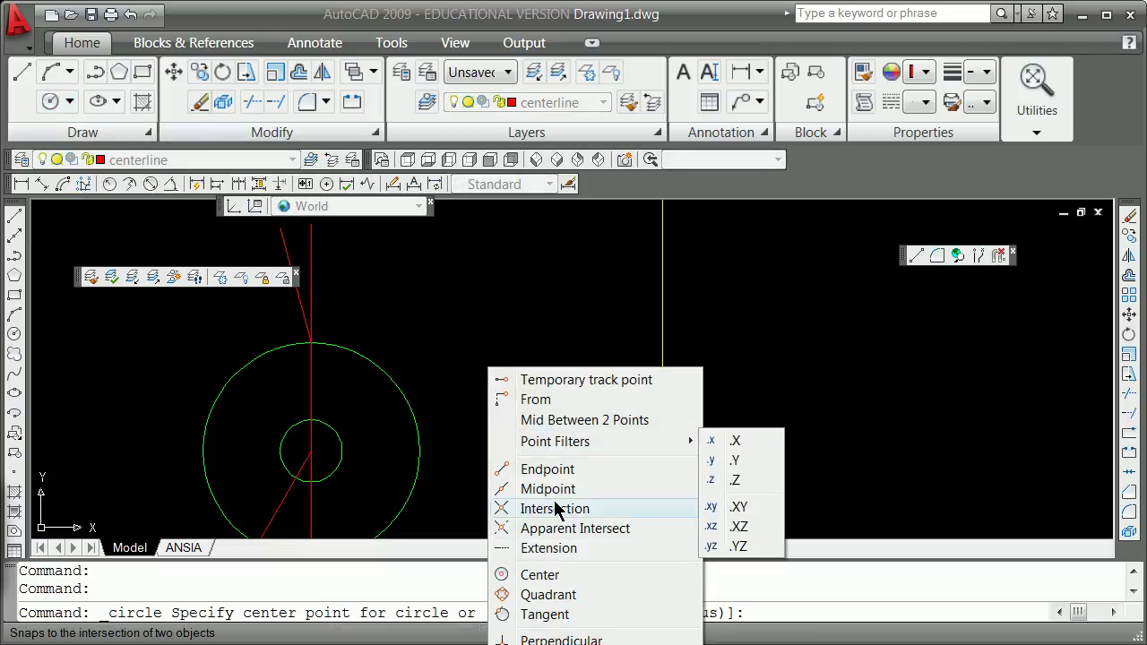
pyautogui.click(555, 575)
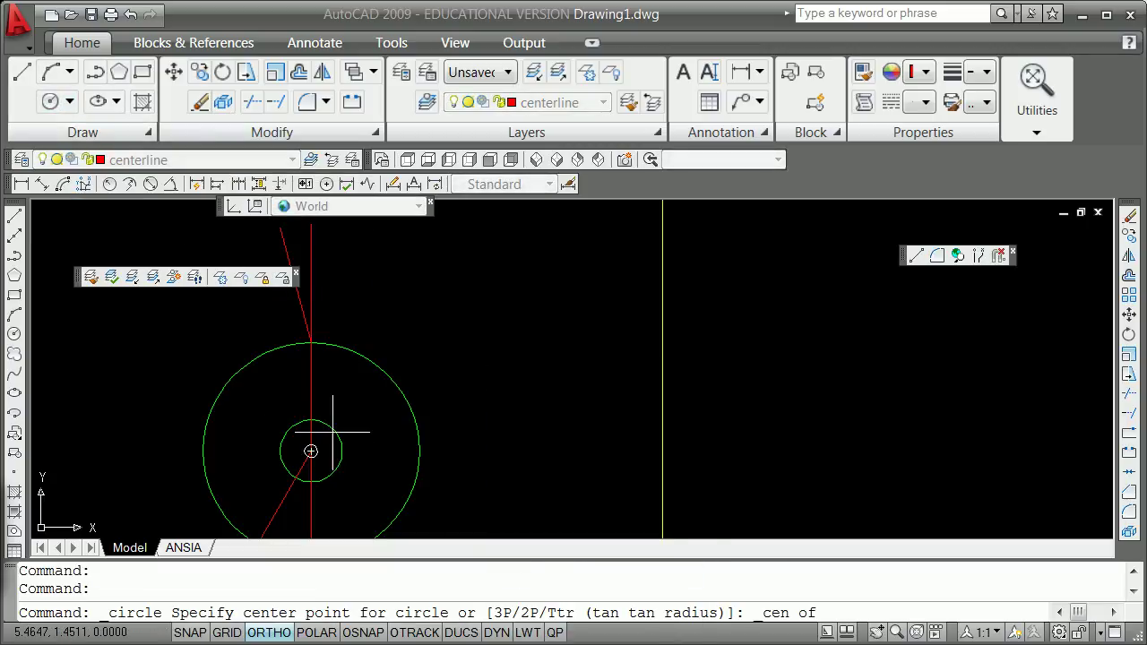
pyautogui.click(332, 431)
pyautogui.write('2')
pyautogui.press('Return')
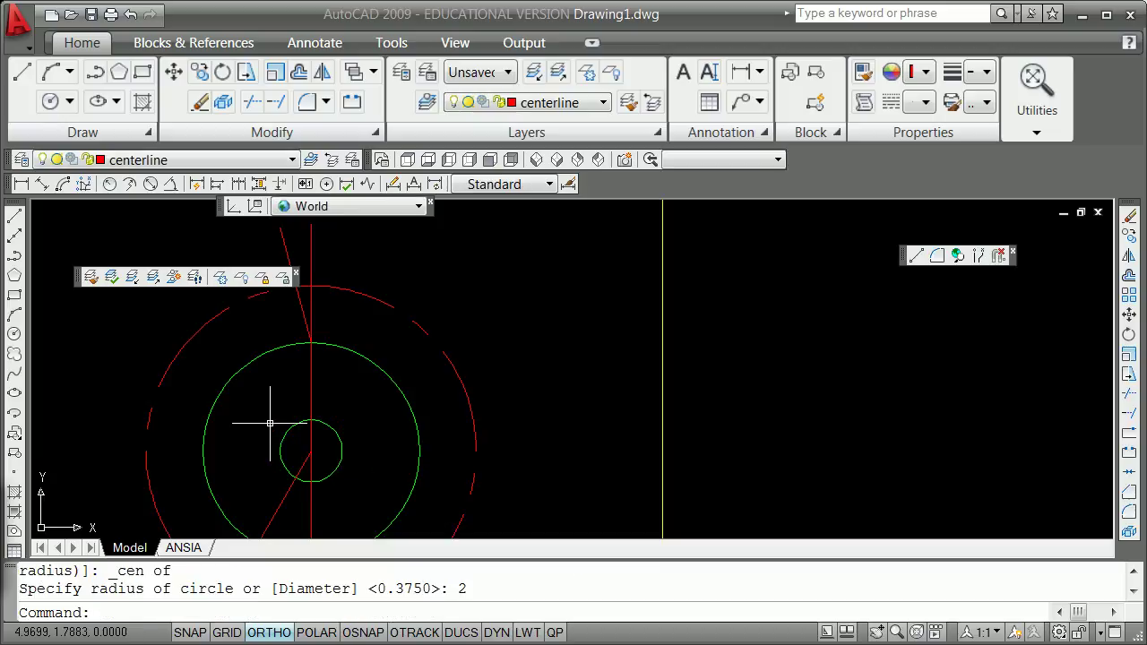
# - List the properties of the larger green circle on the object layer to check its radius
pyautogui.scroll(-3, 271, 425)
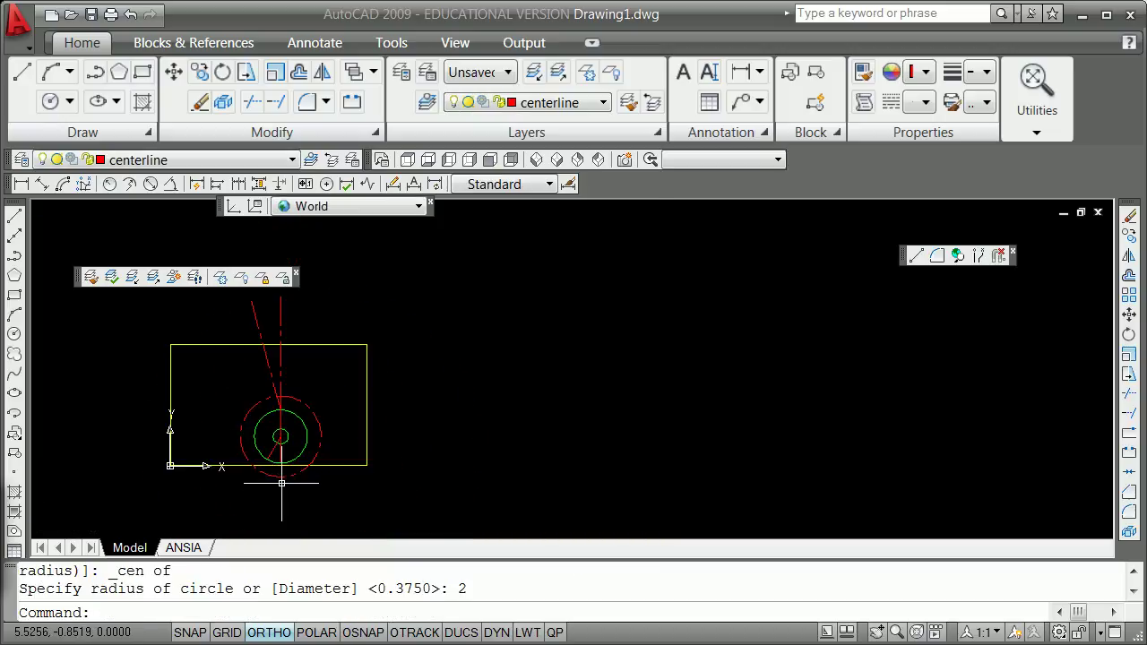
pyautogui.scroll(5, 287, 471)
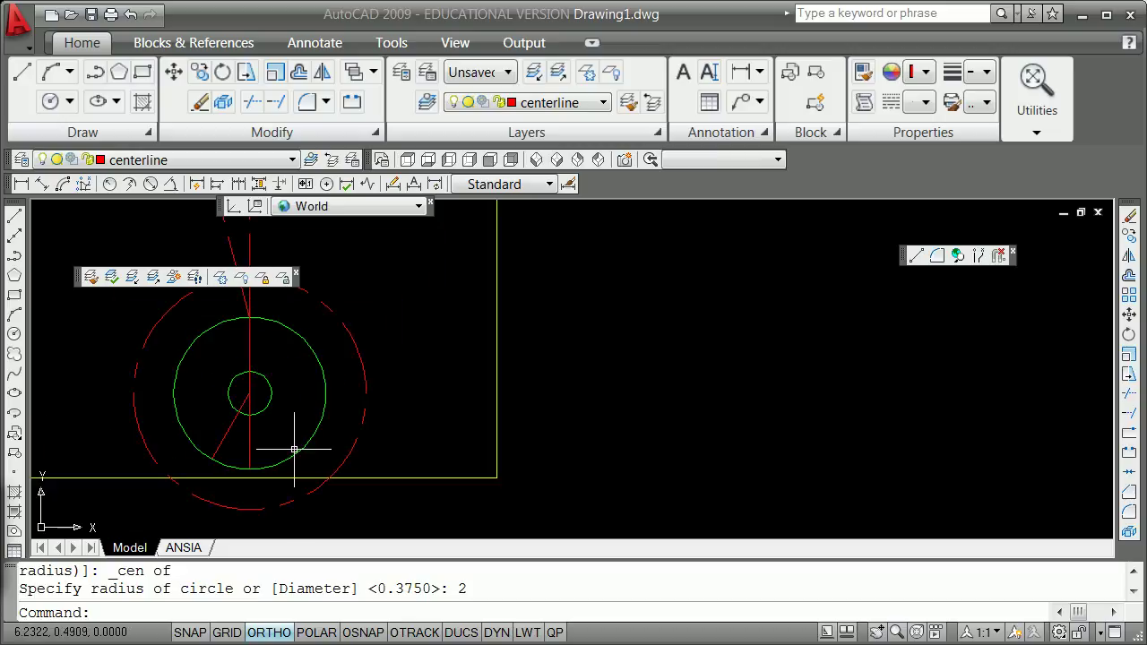
pyautogui.write('list')
pyautogui.press('Return')
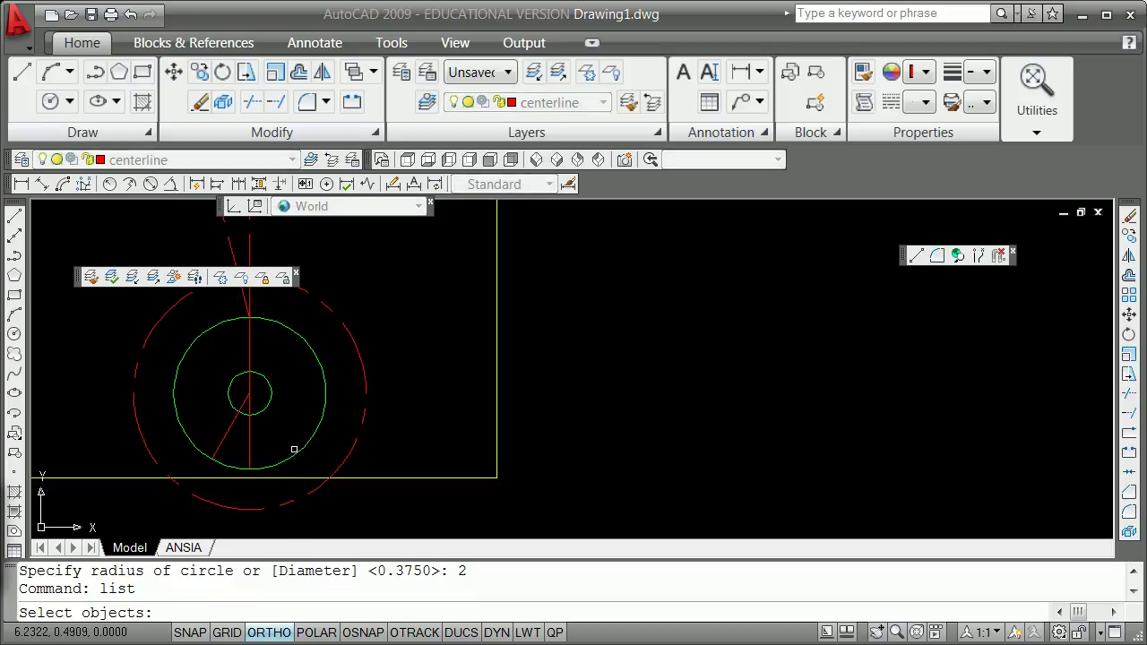
pyautogui.click(294, 450)
pyautogui.press('Return')
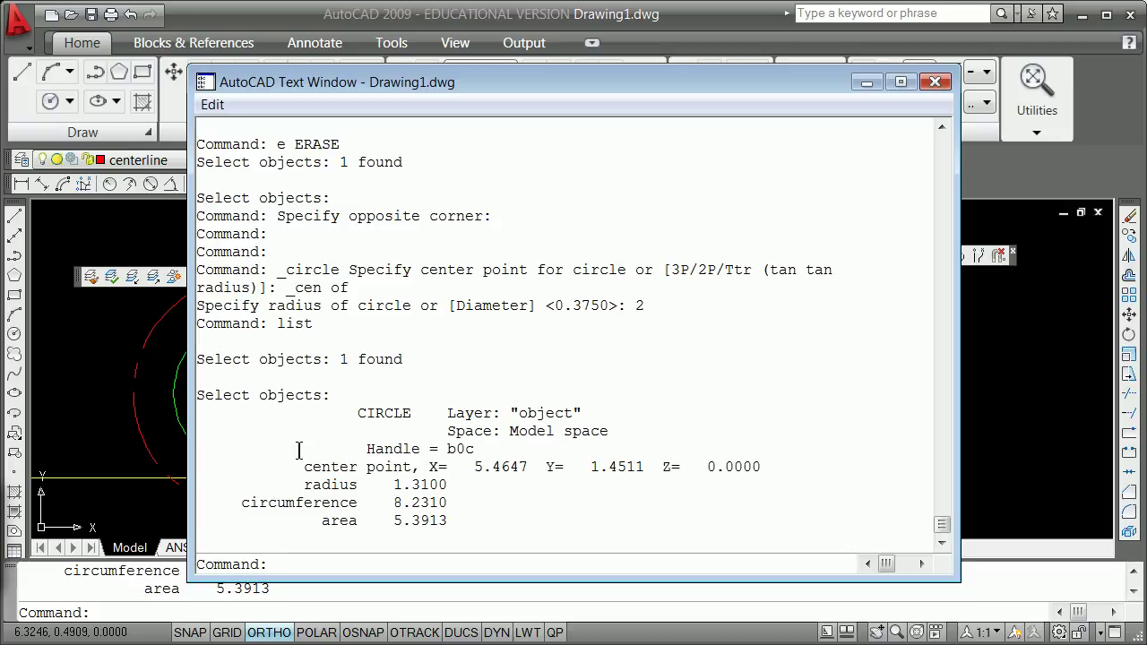
# - List the properties of the outermost dashed circle on the centerline layer to check its radius
pyautogui.press('Return')
pyautogui.click(343, 455)
pyautogui.press('Return')
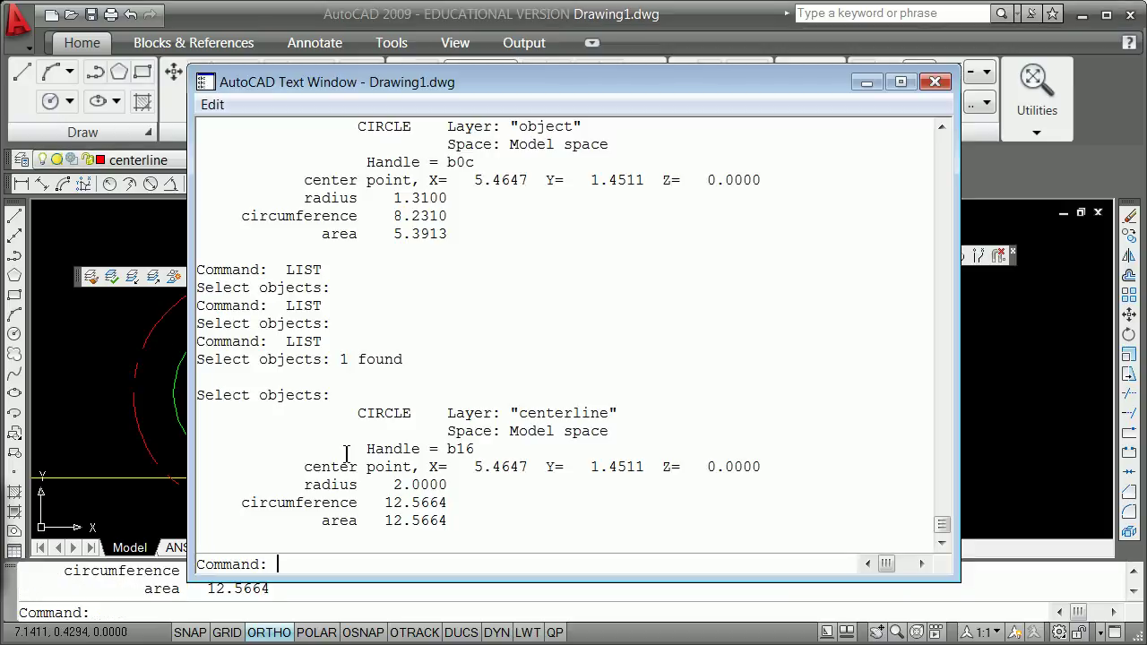
pyautogui.press('Return')
pyautogui.press('Return')
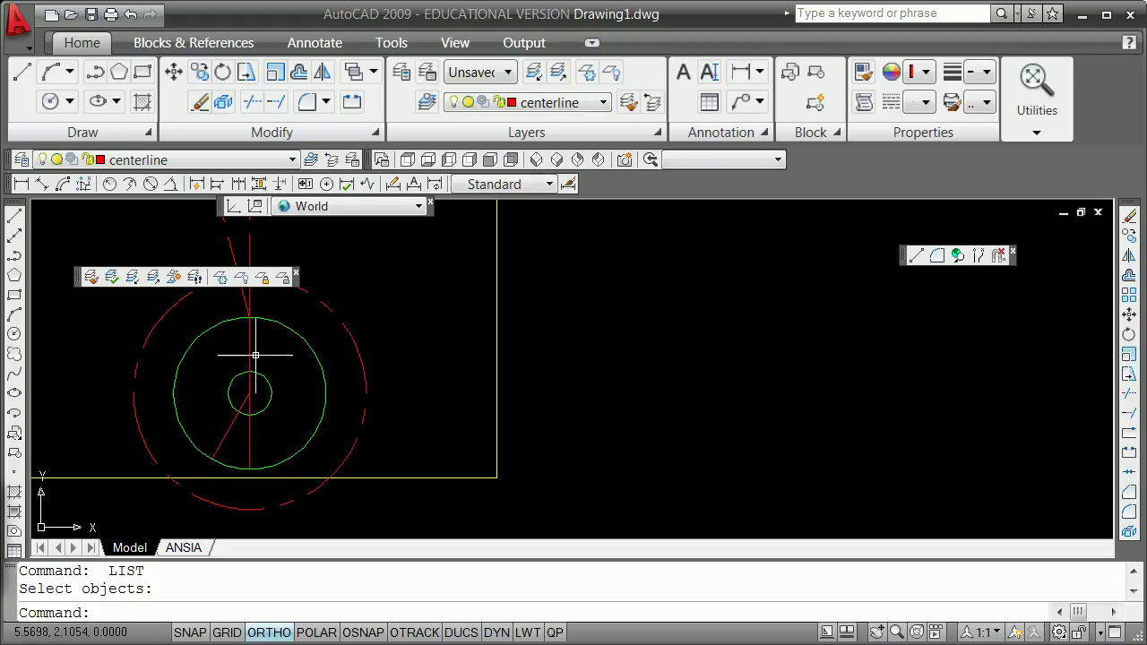
# - Erase the outermost dashed centerline circle around the concentric green circles
pyautogui.write('e')
pyautogui.press('Return')
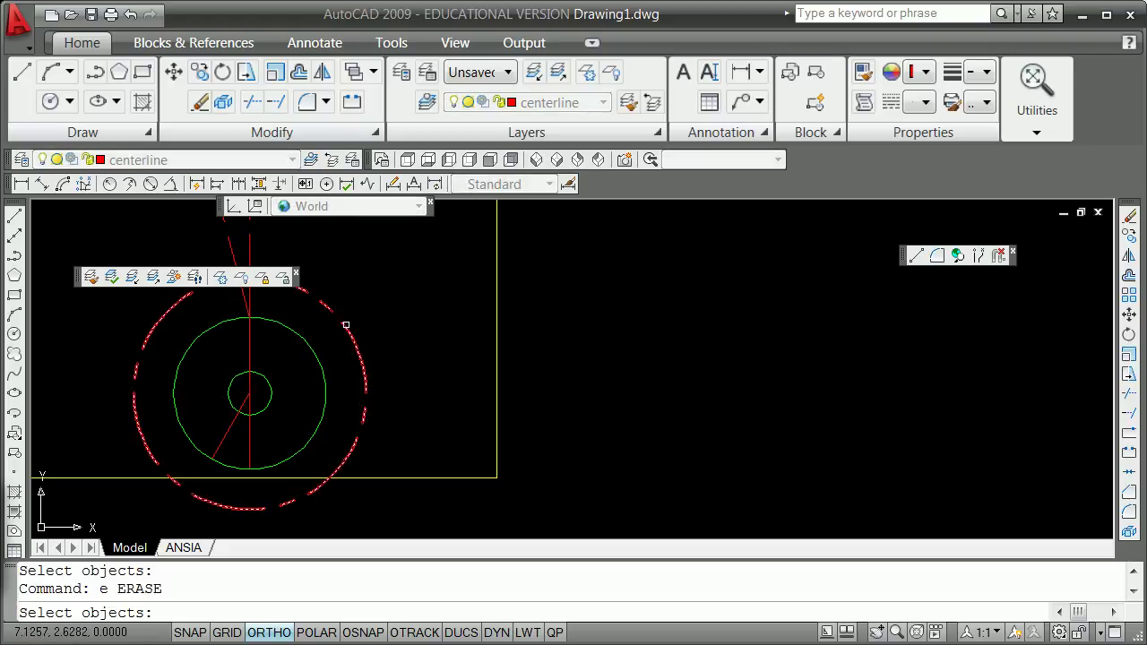
pyautogui.click(331, 328)
pyautogui.press('Return')
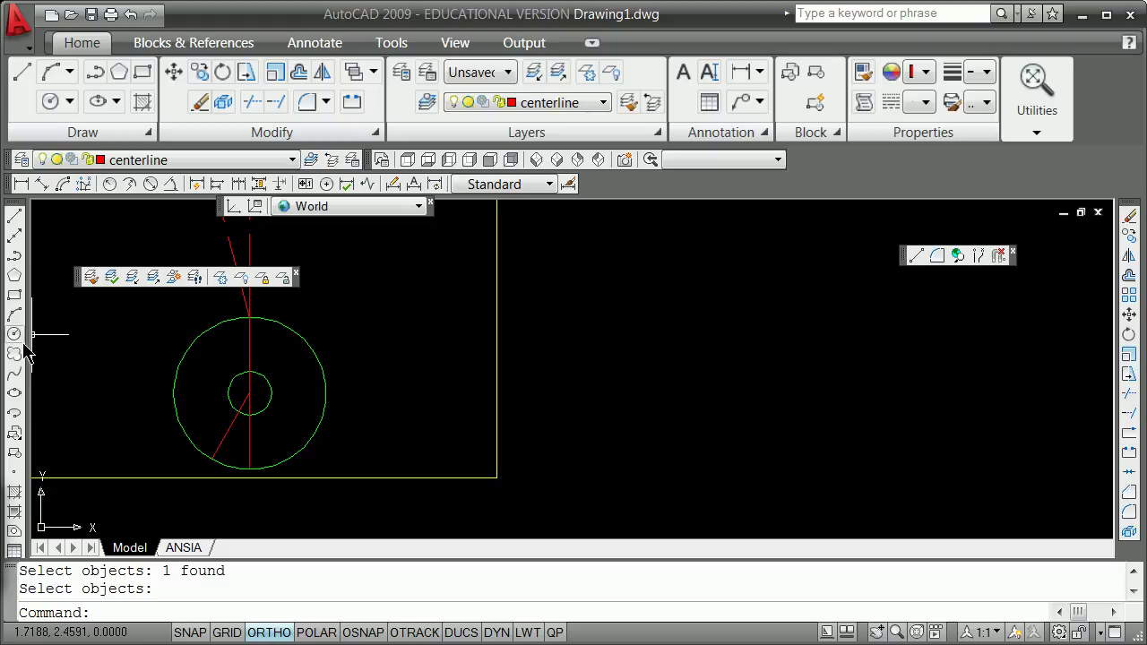
# - Draw a centerline circle of radius 2 centered where the centerlines intersect at the top of the larger green circle
pyautogui.click(70, 101)
pyautogui.click(103, 143)
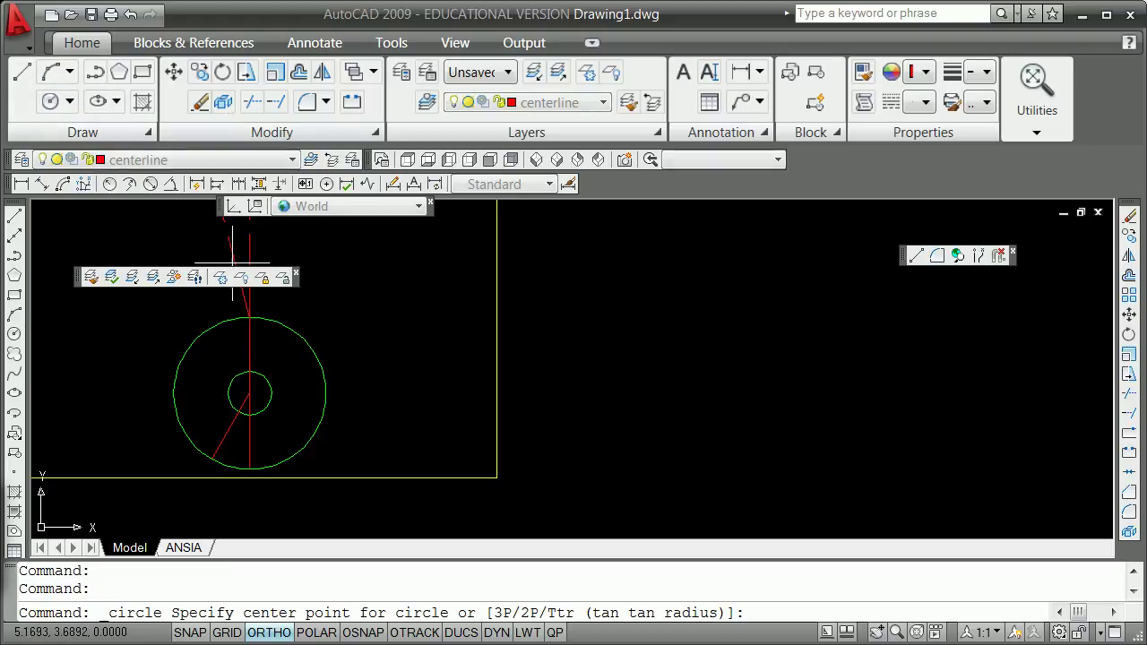
pyautogui.keyDown('shift'); pyautogui.rightClick(307, 305); pyautogui.keyUp('shift')
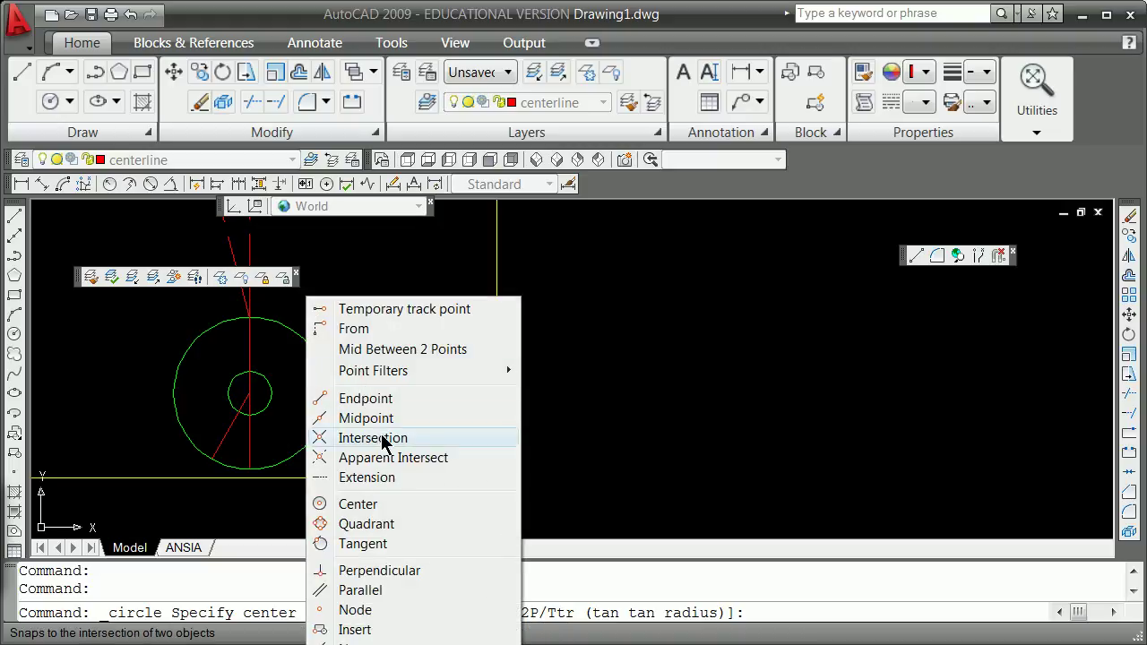
pyautogui.click(381, 438)
pyautogui.click(247, 314)
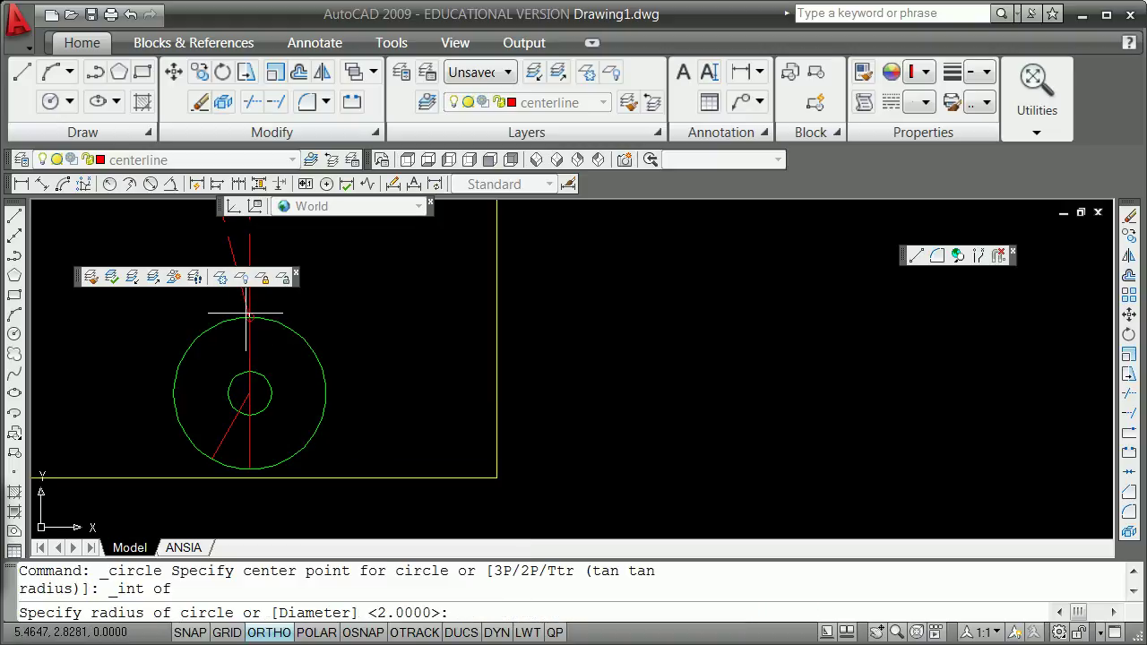
pyautogui.press('Return')
# - Draw a circle of radius .25 centered where the upper slanted centerline intersects the dashed circle
pyautogui.scroll(-2, 275, 369)
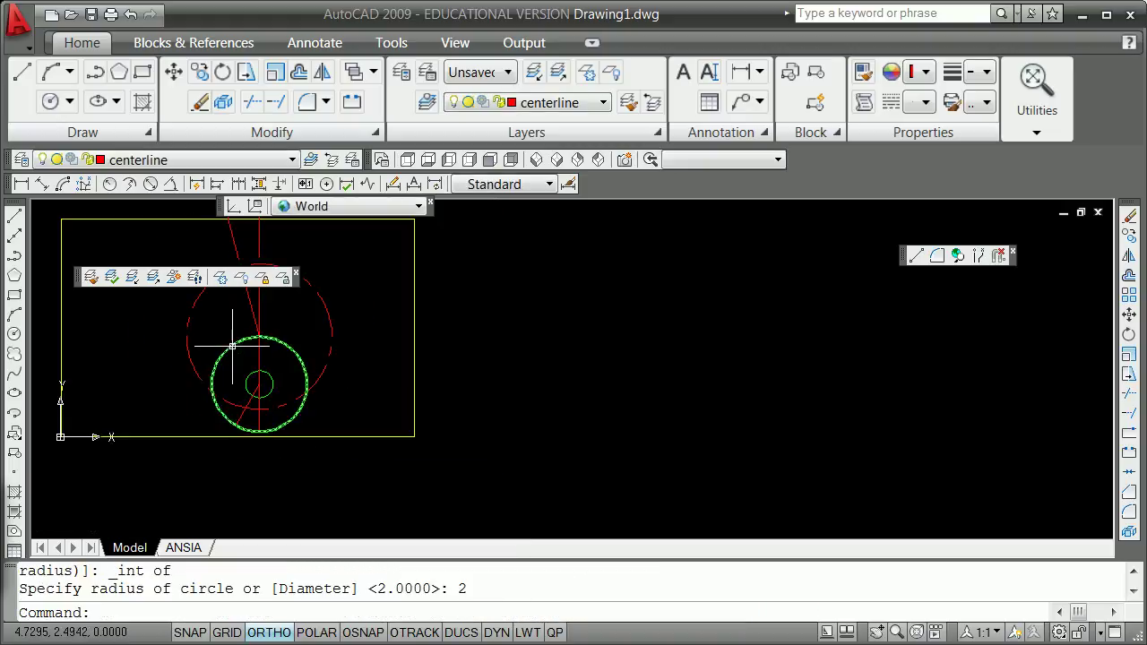
pyautogui.scroll(2, 230, 340)
pyautogui.scroll(-2, 229, 340)
pyautogui.scroll(3, 217, 320)
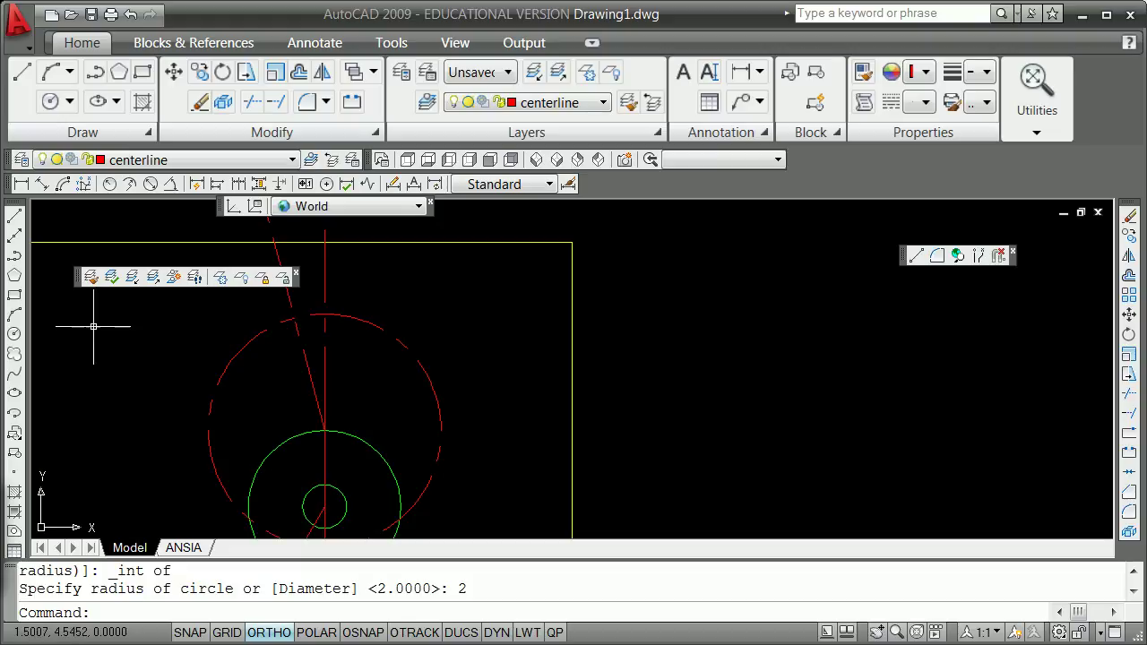
pyautogui.click(16, 343)
pyautogui.keyDown('shift'); pyautogui.rightClick(164, 346); pyautogui.keyUp('shift')
pyautogui.click(242, 486)
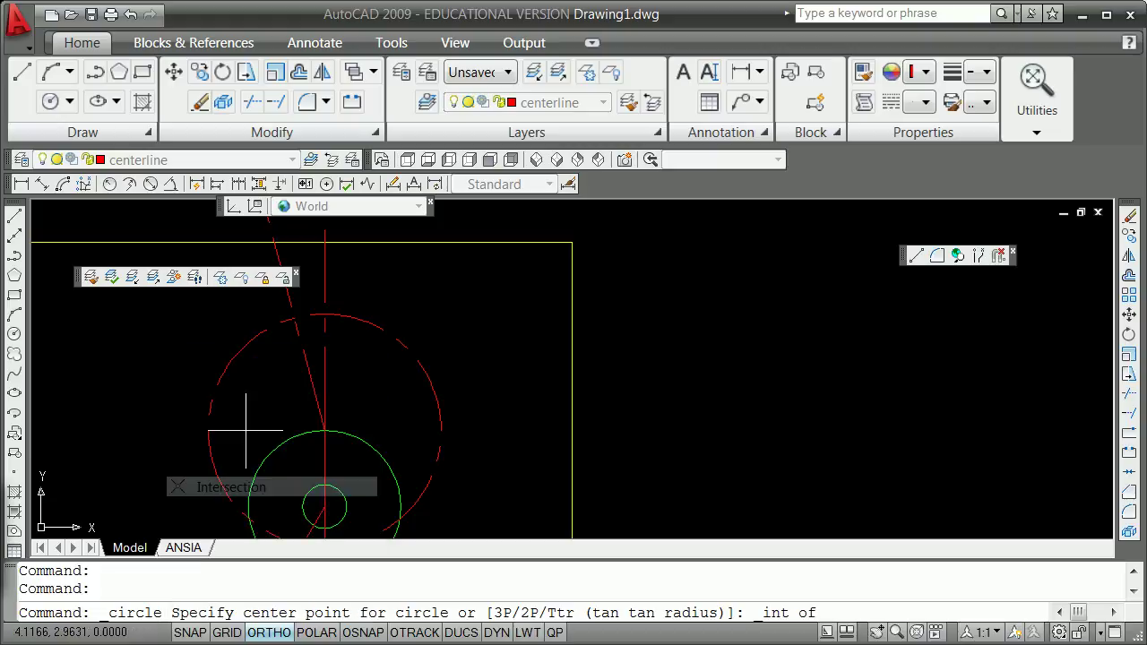
pyautogui.click(296, 317)
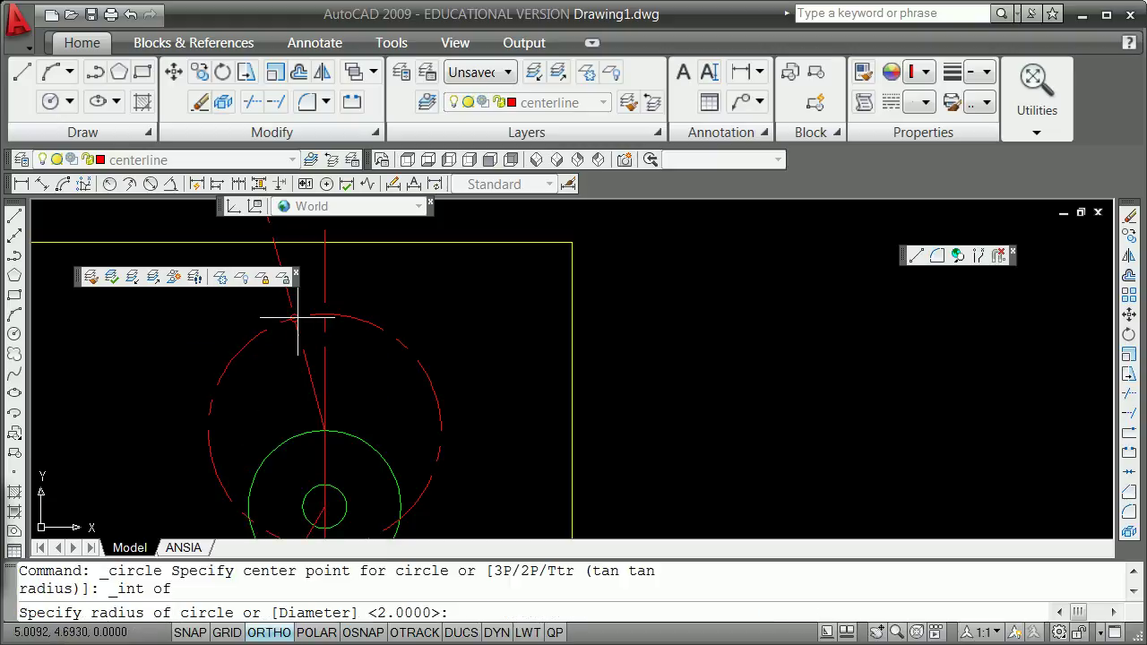
pyautogui.write('.25')
pyautogui.press('Return')
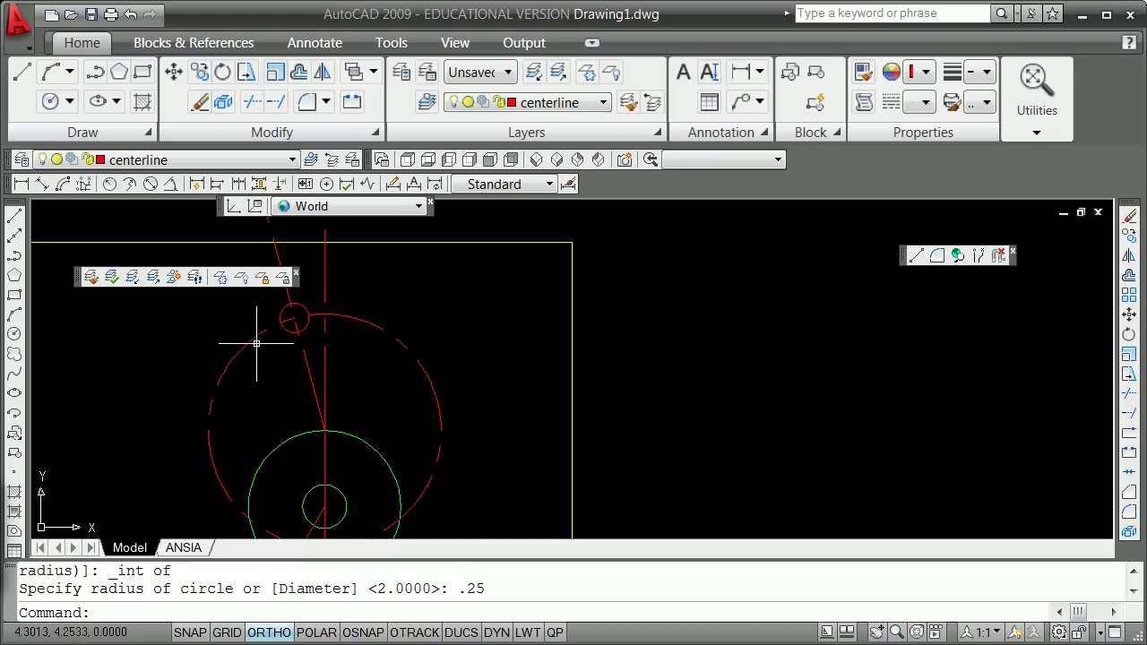
# - Copy the .25 radius circle by its center to the intersection of the lower slanted centerline and the dashed circle
pyautogui.click(308, 318)
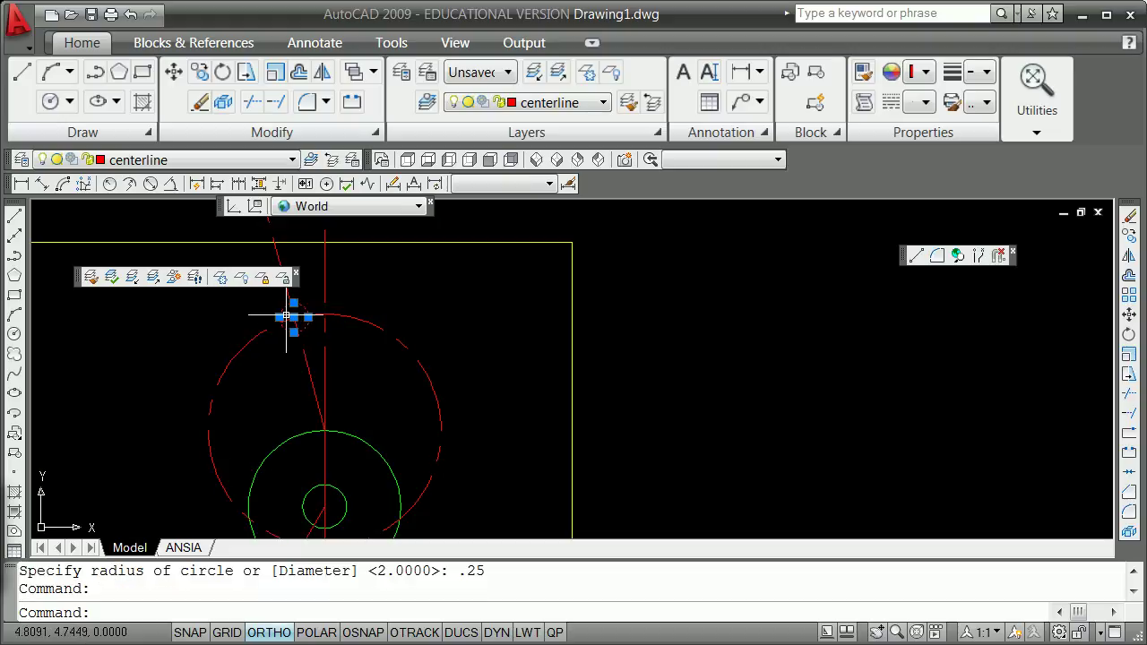
pyautogui.click(294, 317)
pyautogui.press('space')
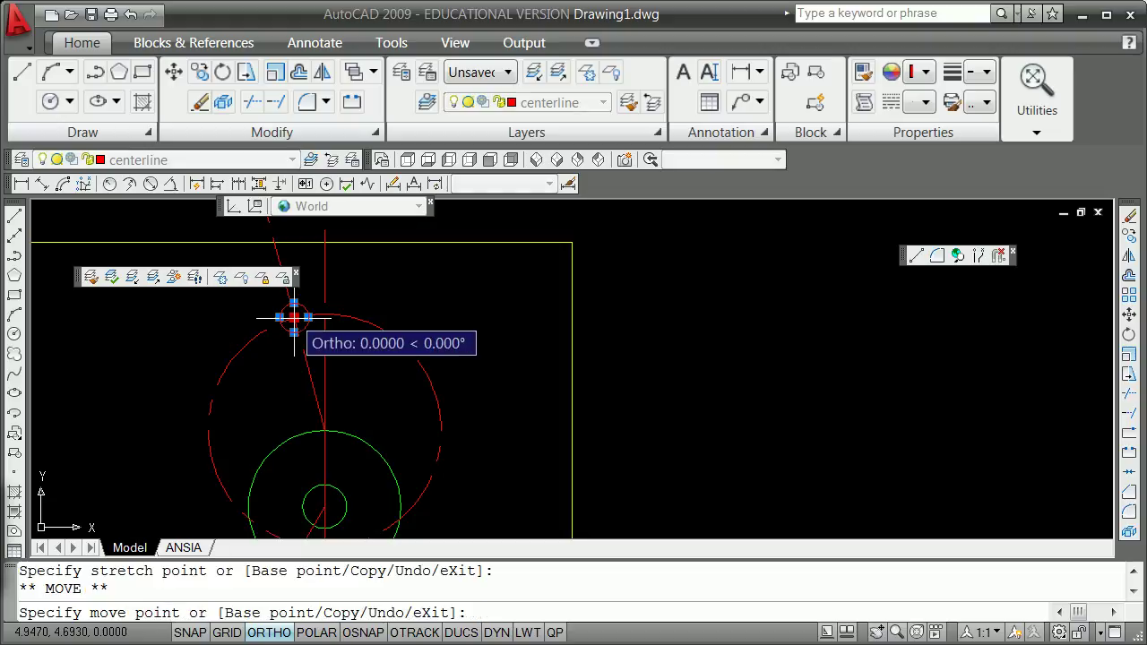
pyautogui.scroll(-4, 300, 336)
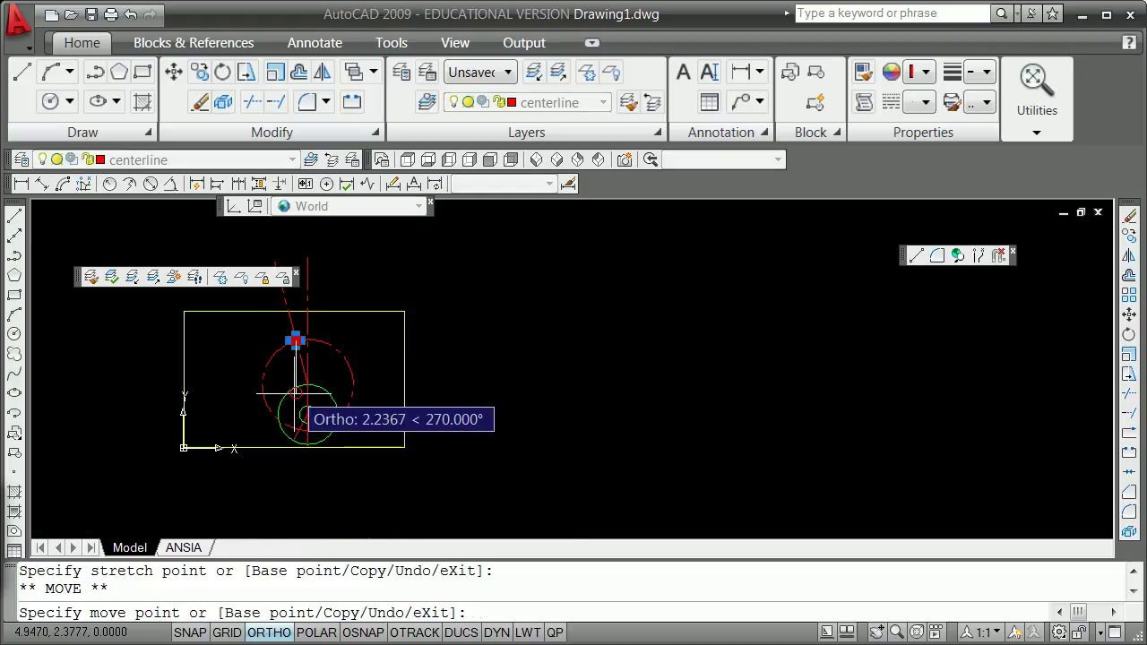
pyautogui.write('c')
pyautogui.press('Return')
pyautogui.scroll(4, 278, 393)
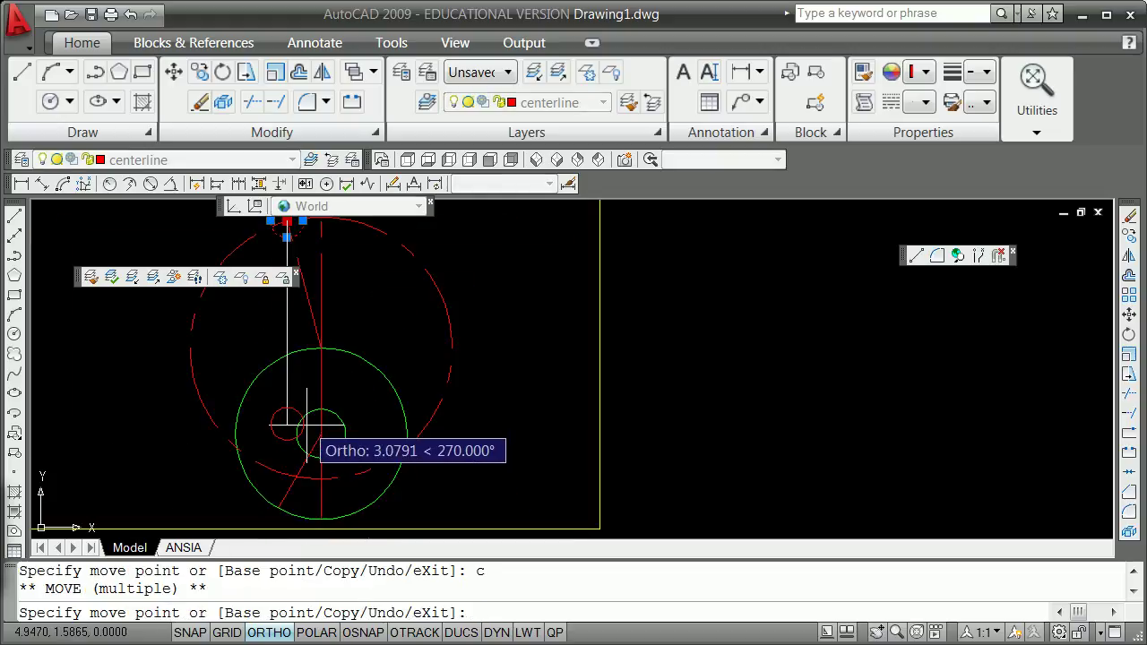
pyautogui.keyDown('shift'); pyautogui.rightClick(326, 480); pyautogui.keyUp('shift')
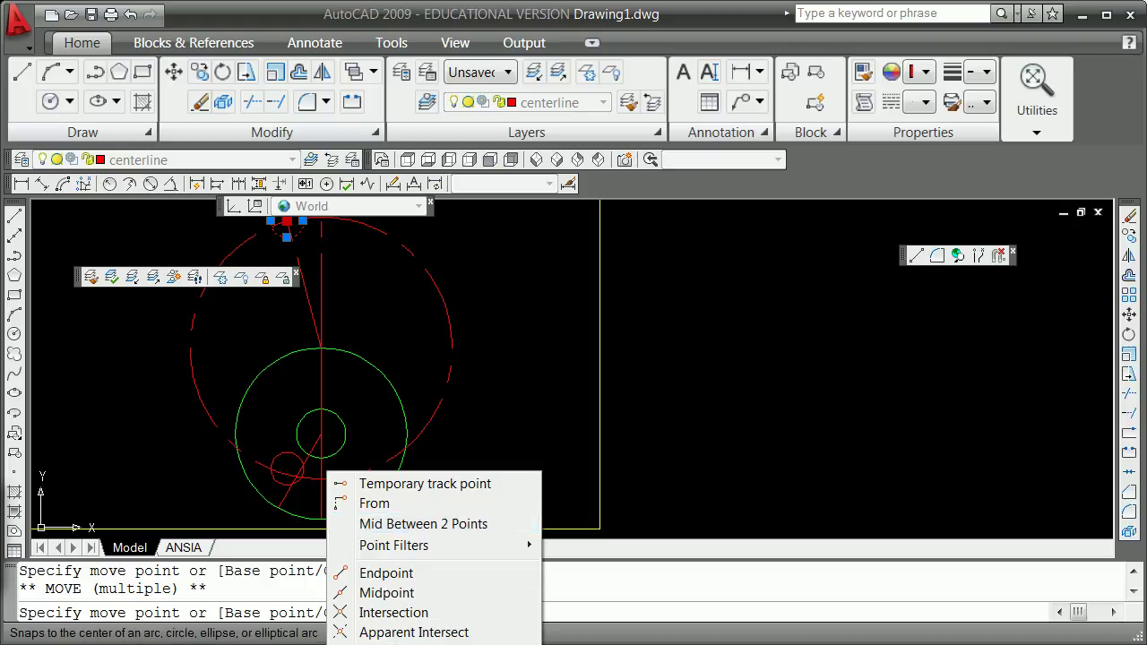
pyautogui.click(399, 613)
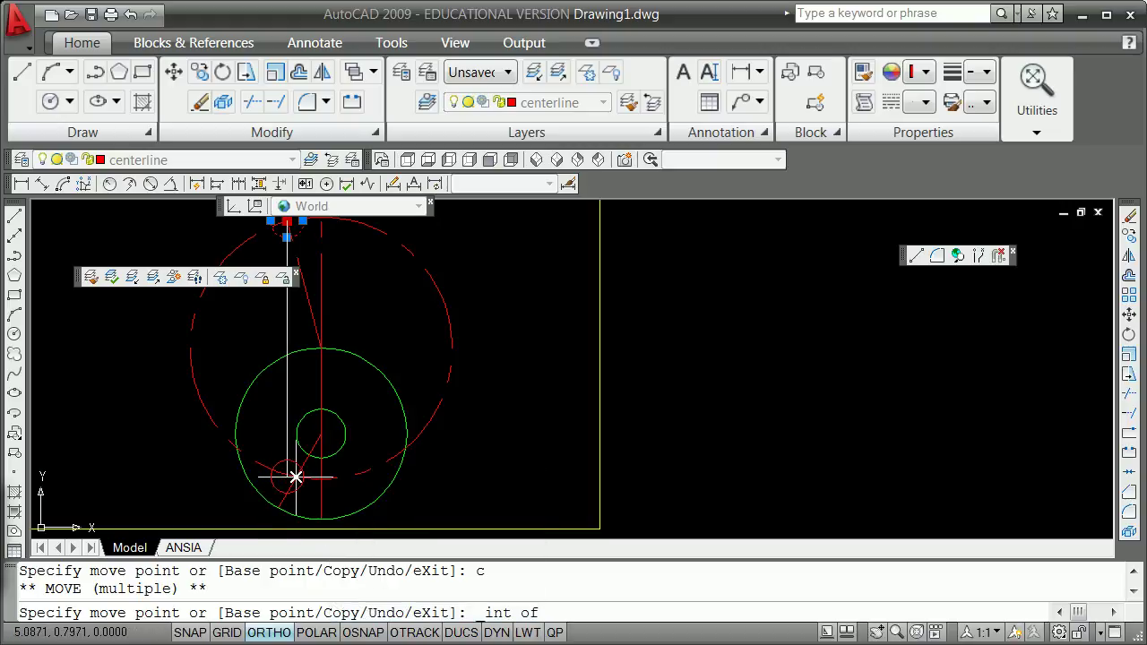
pyautogui.press('Escape')
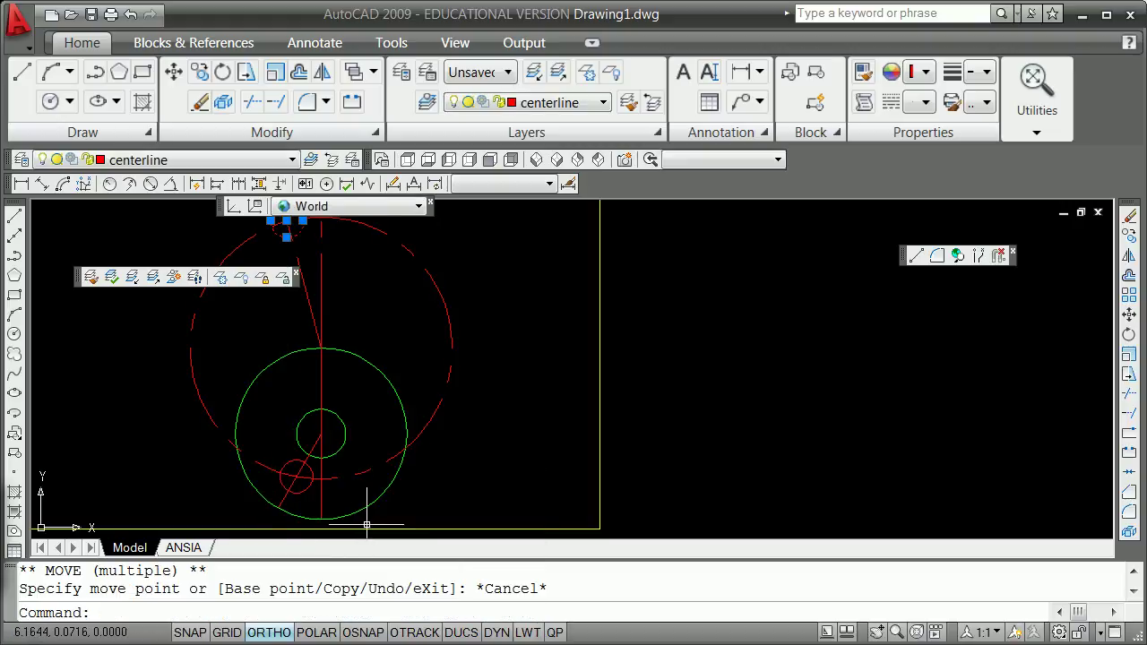
# - Turn off Ortho mode and clear the selection of the small upper circle
pyautogui.press('F8')
pyautogui.scroll(-4, 312, 439)
pyautogui.scroll(3, 301, 349)
pyautogui.write('``')
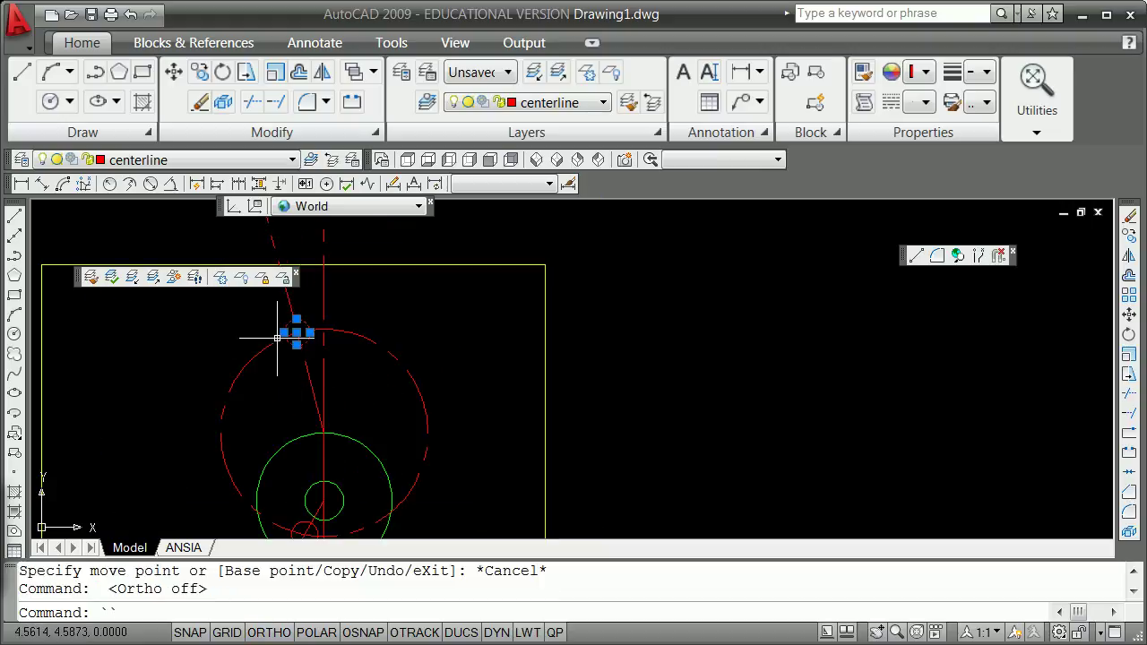
pyautogui.press('Escape')
pyautogui.press('Escape')
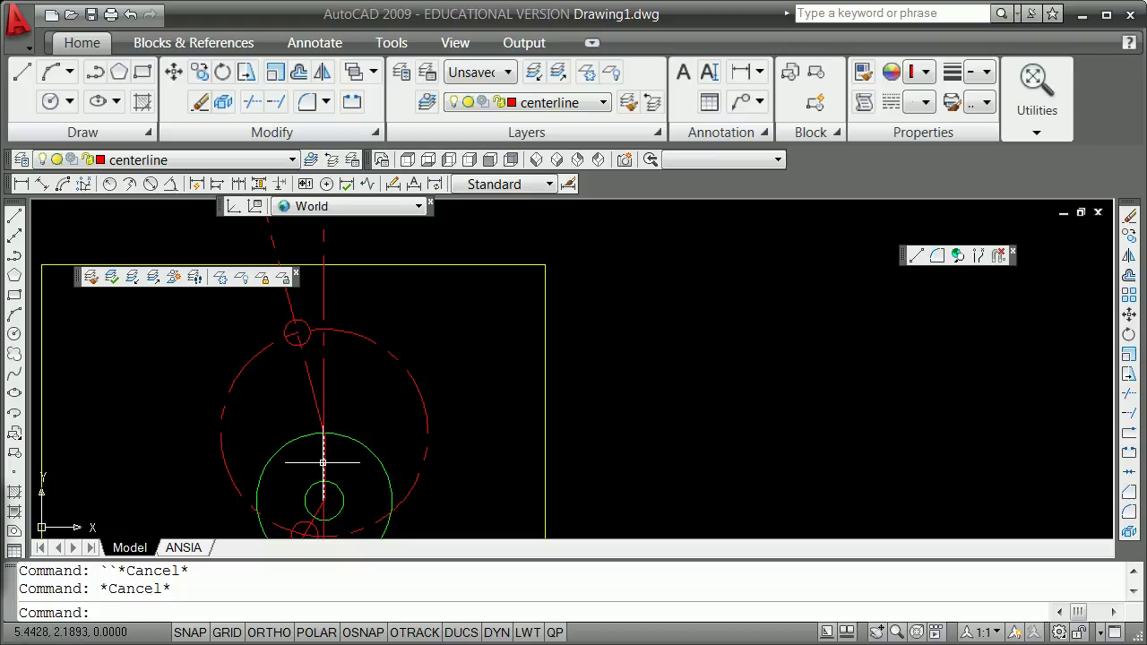
# - Erase the lower copy of the small circle and the slanted centerline that starts at the green circles' center
pyautogui.scroll(1, 325, 481)
pyautogui.scroll(-8, 323, 484)
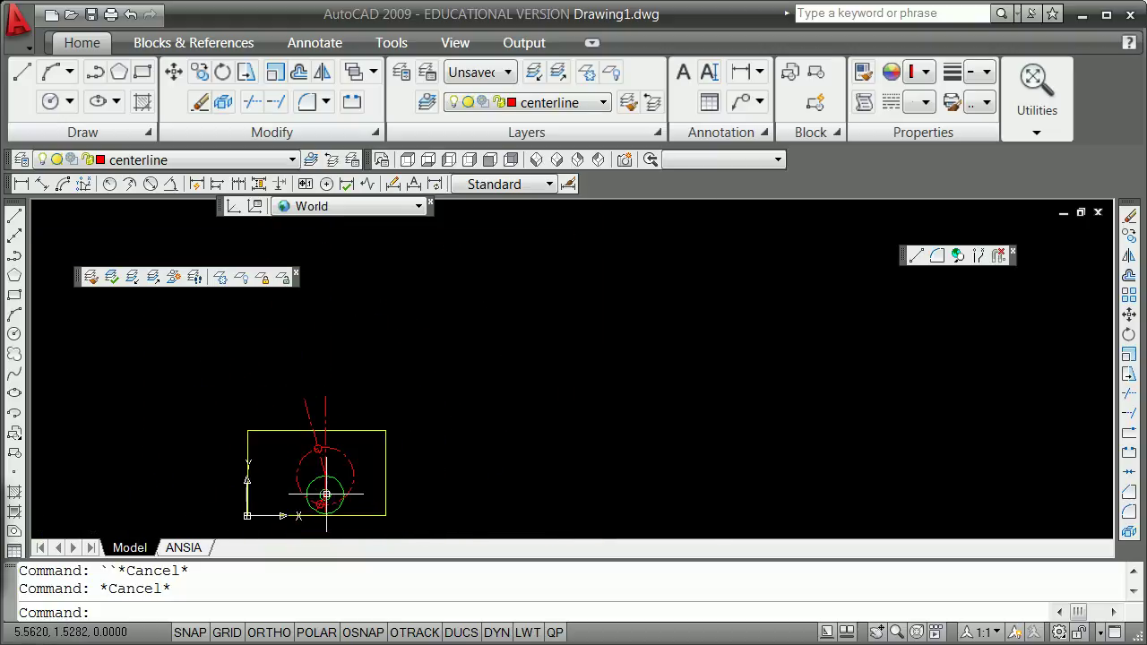
pyautogui.scroll(9, 359, 518)
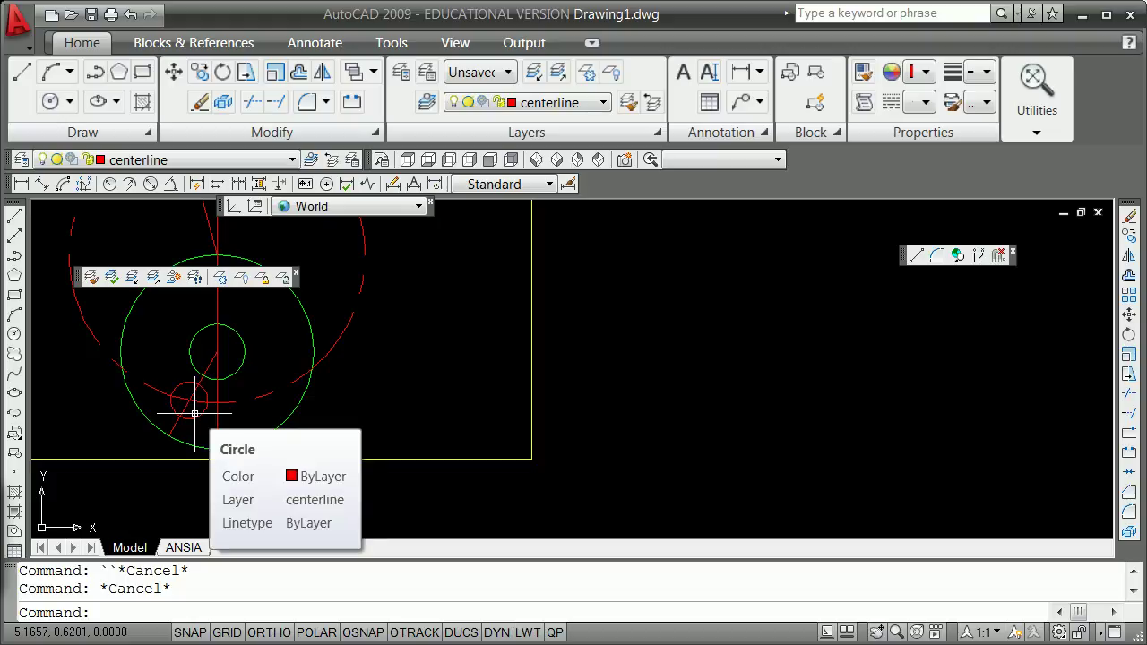
pyautogui.scroll(-4, 205, 387)
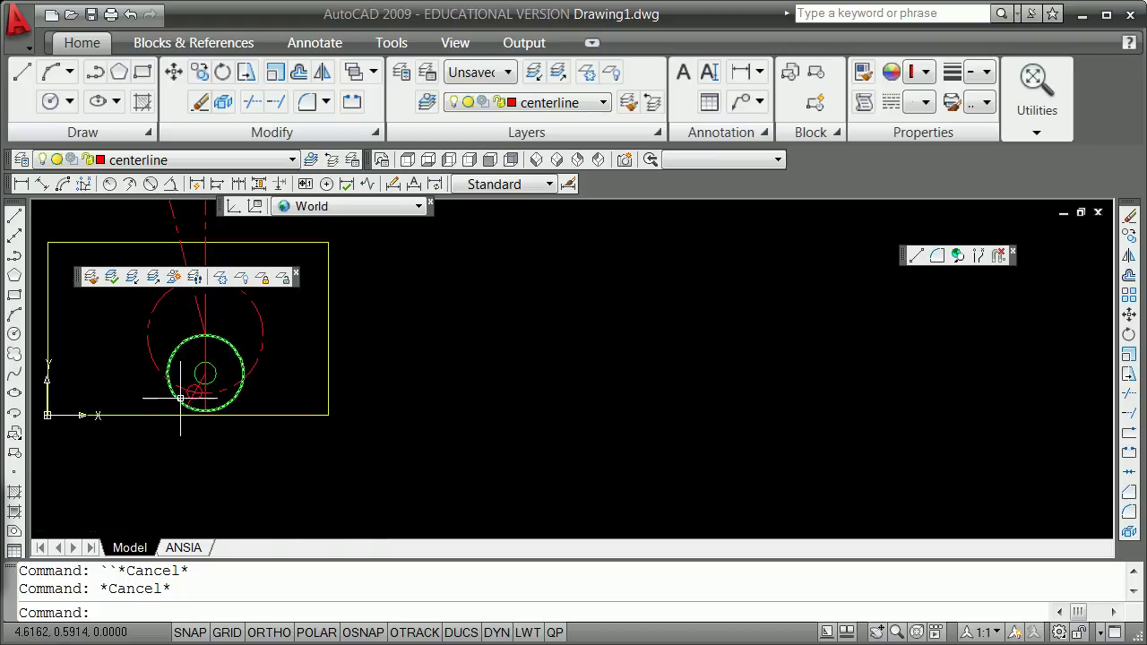
pyautogui.scroll(4, 184, 403)
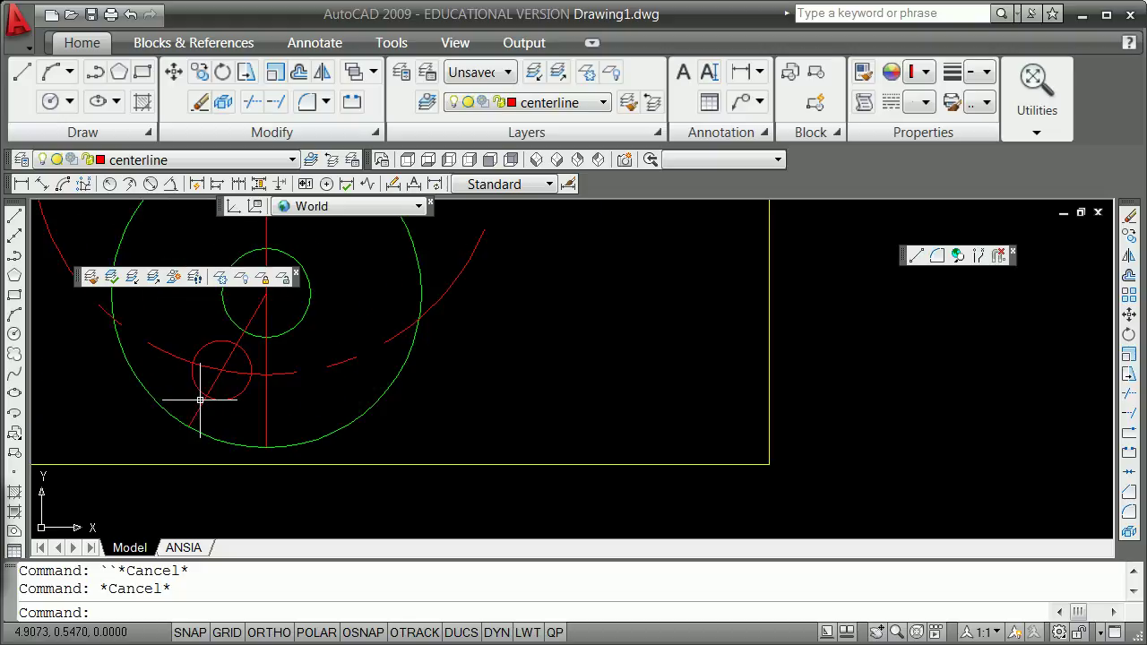
pyautogui.write('e')
pyautogui.press('Return')
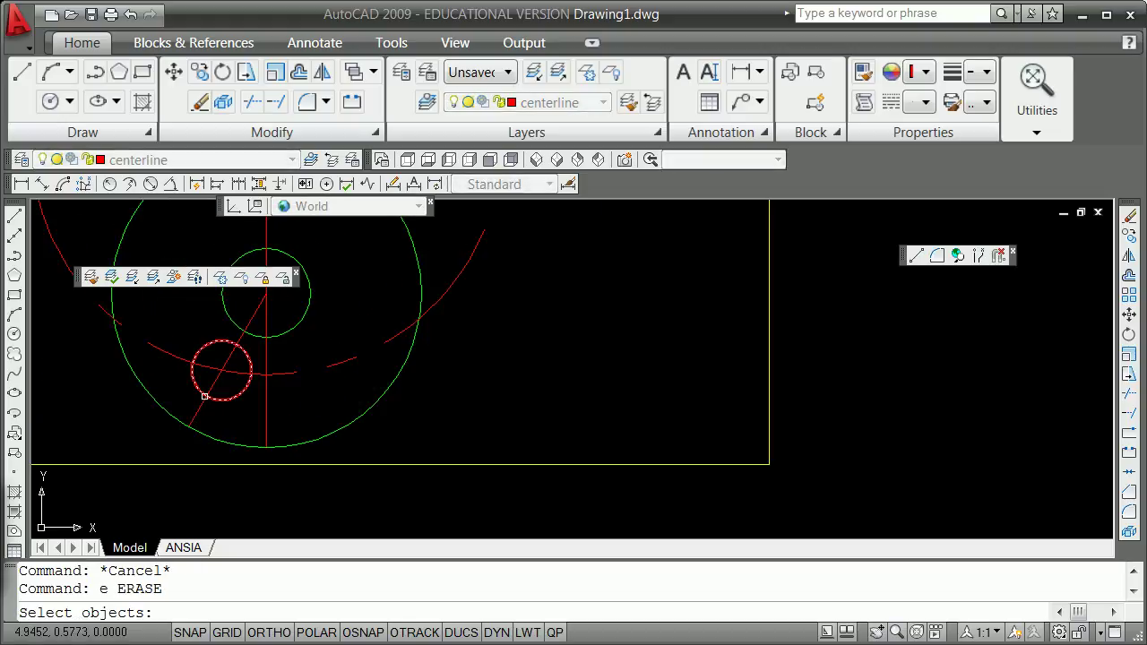
pyautogui.click(218, 374)
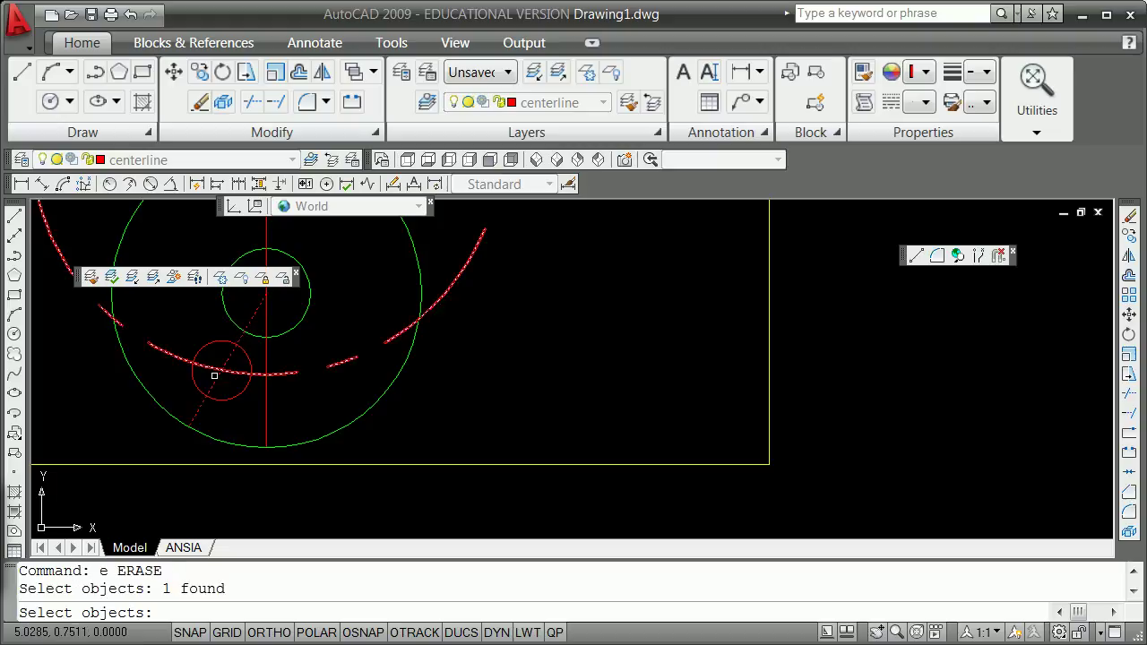
pyautogui.click(242, 394)
pyautogui.press('Return')
pyautogui.scroll(-5, 242, 397)
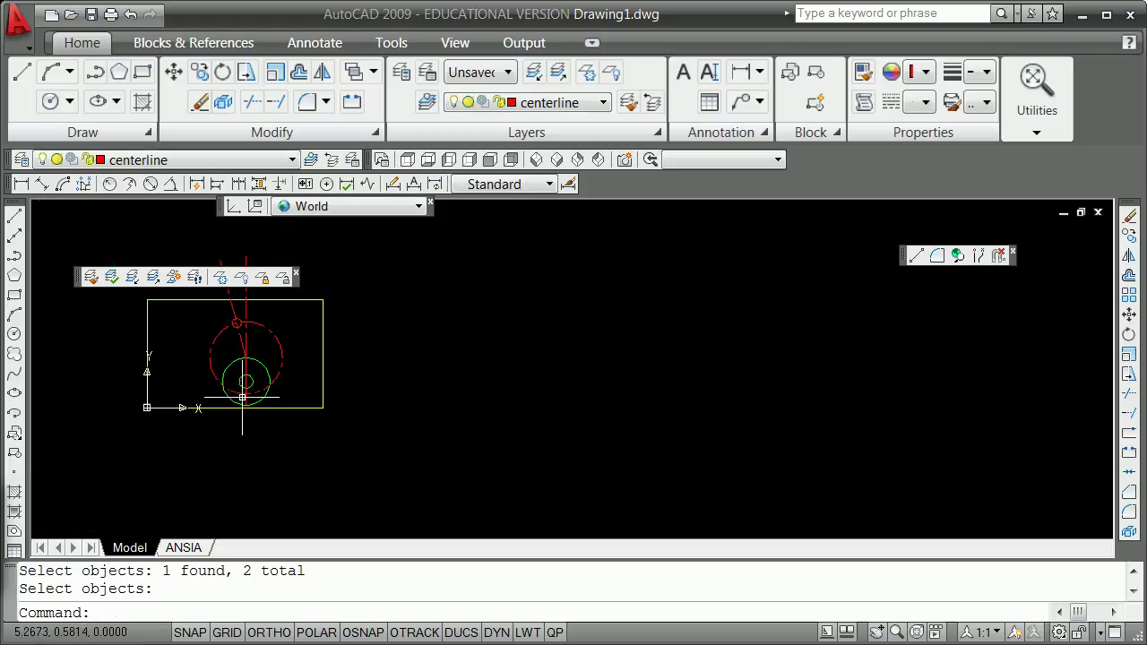
# - Make a clockwise-rotated copy of the short vertical centerline segment about its endpoint at the top of the larger green circle
pyautogui.scroll(4, 231, 350)
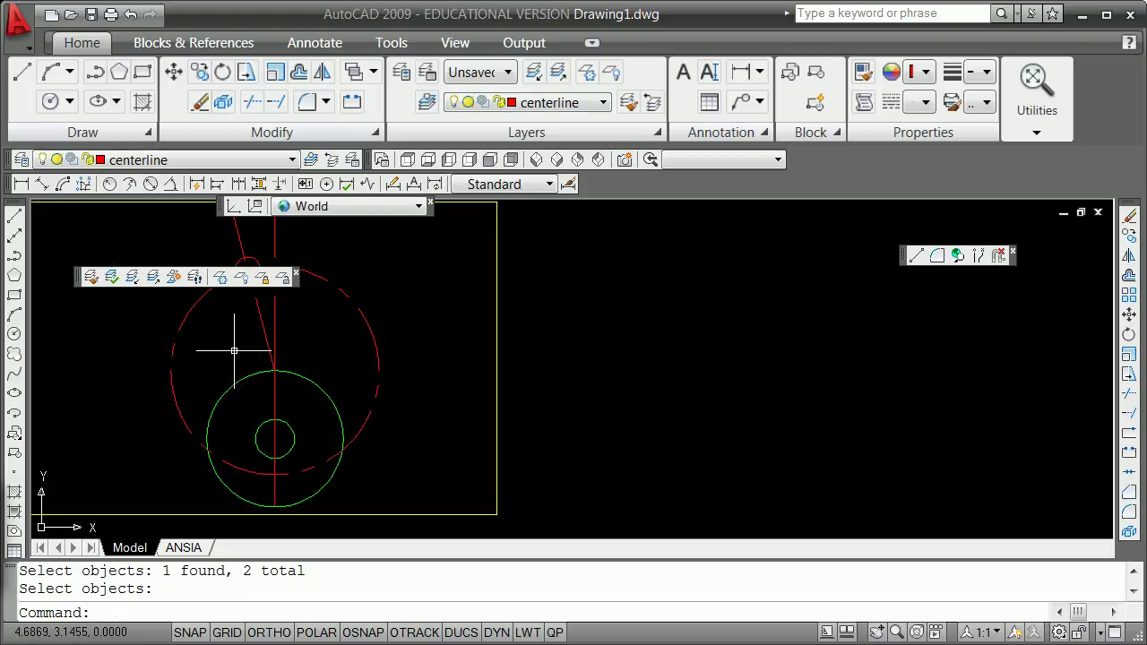
pyautogui.click(273, 379)
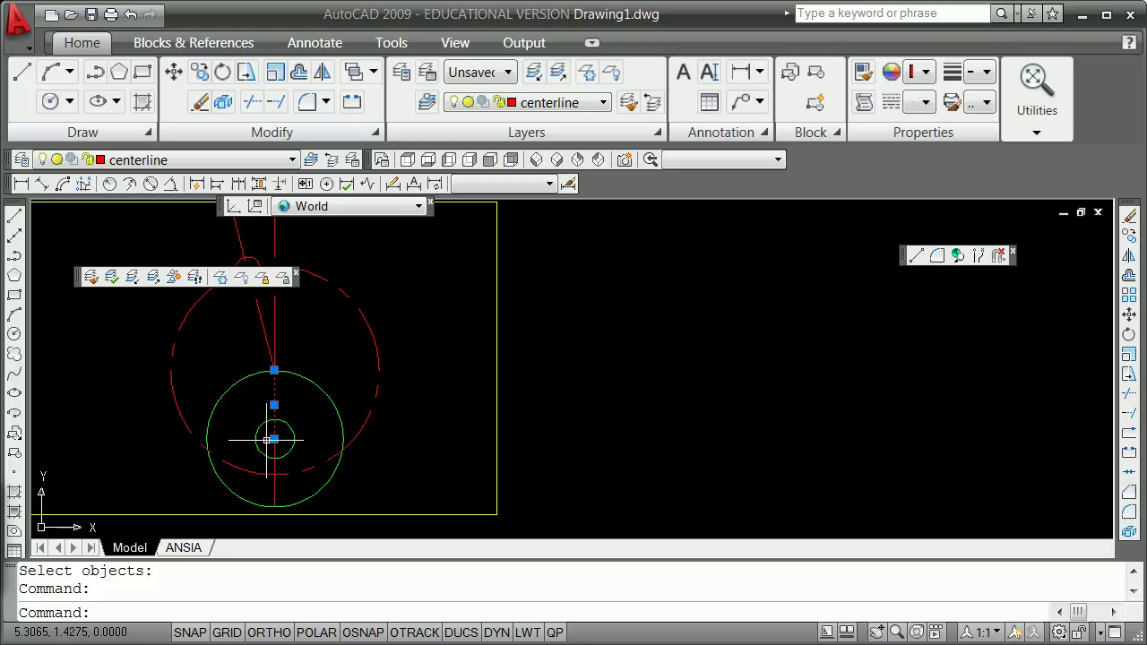
pyautogui.click(274, 370)
pyautogui.press('space')
pyautogui.press('space')
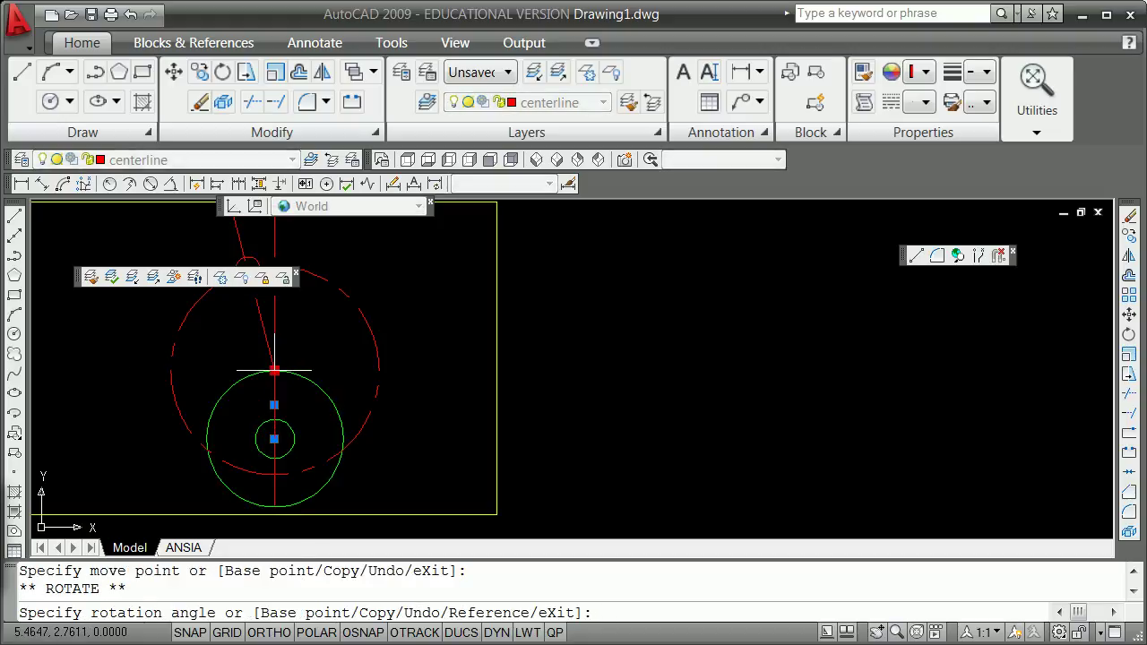
pyautogui.press('Return')
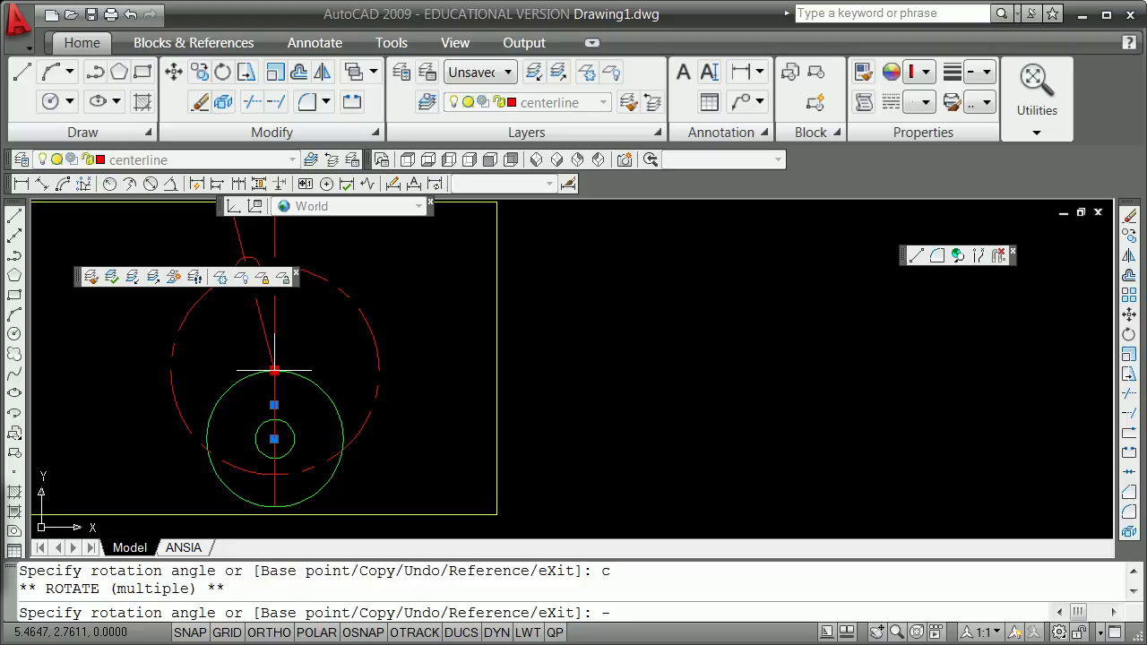
pyautogui.press('Return')
# - Extend the rotated centerline segment's lower end to the dashed circle
pyautogui.write('ex')
pyautogui.press('Return')
pyautogui.press('Return')
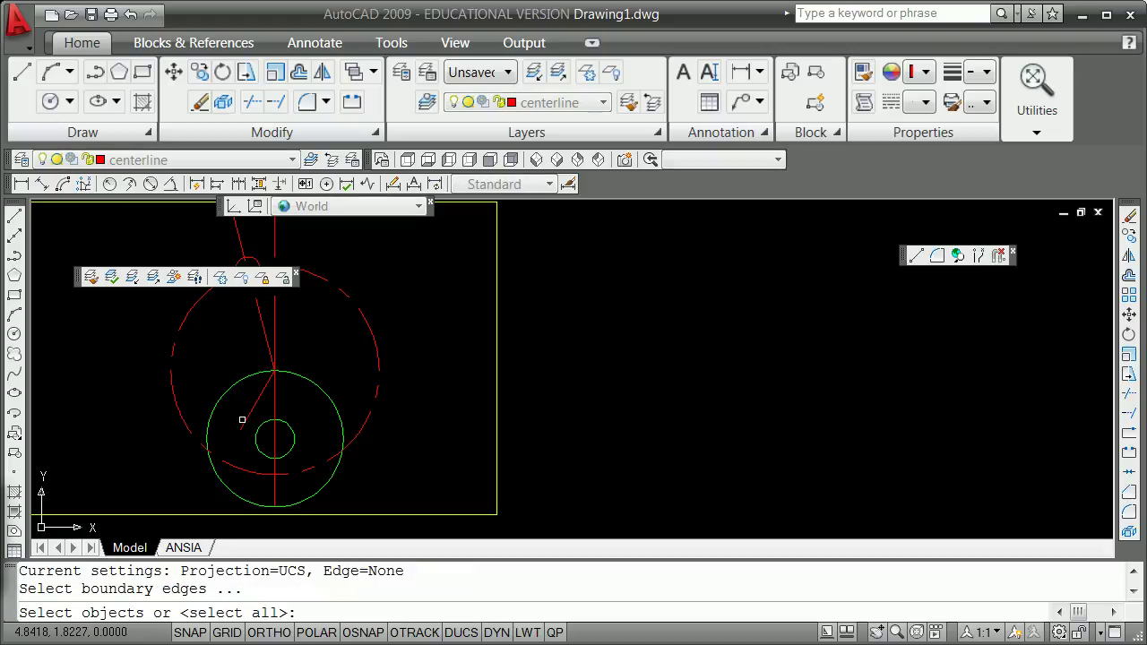
pyautogui.press('Return')
pyautogui.click(242, 423)
pyautogui.press('Return')
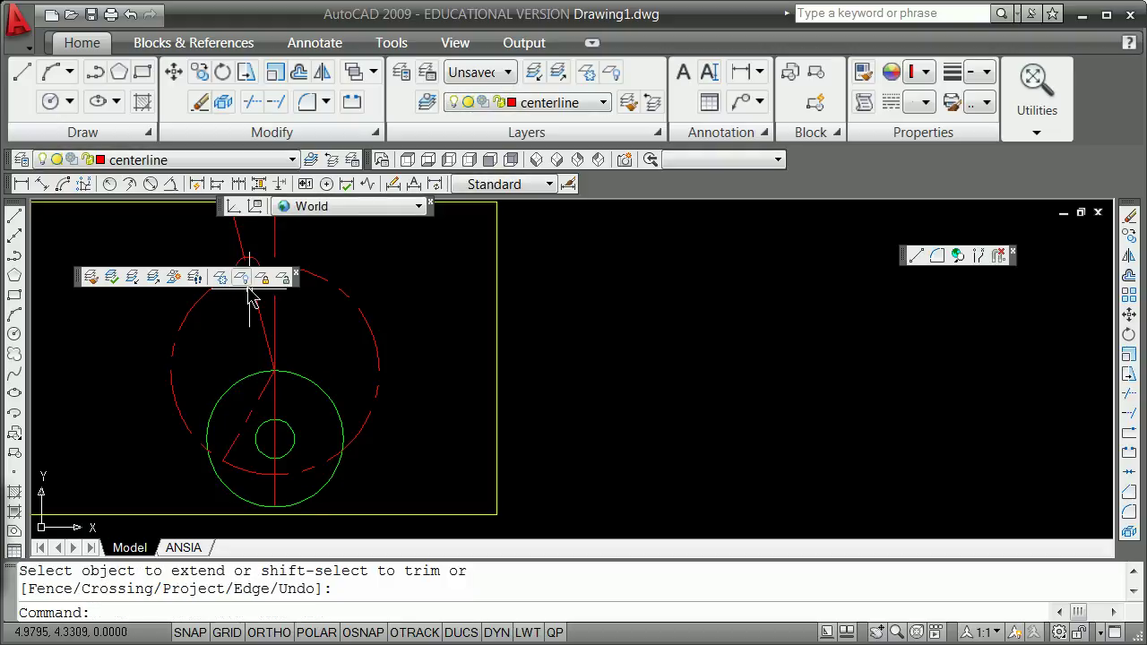
# - Move the Layers II toolbar clear of the view and move the small circle to the lower slanted centerline's intersection with the dashed circle
pyautogui.moveTo(79, 288)
pyautogui.mouseDown()
pyautogui.moveTo(448, 297)
pyautogui.moveTo(505, 274)
pyautogui.mouseUp()
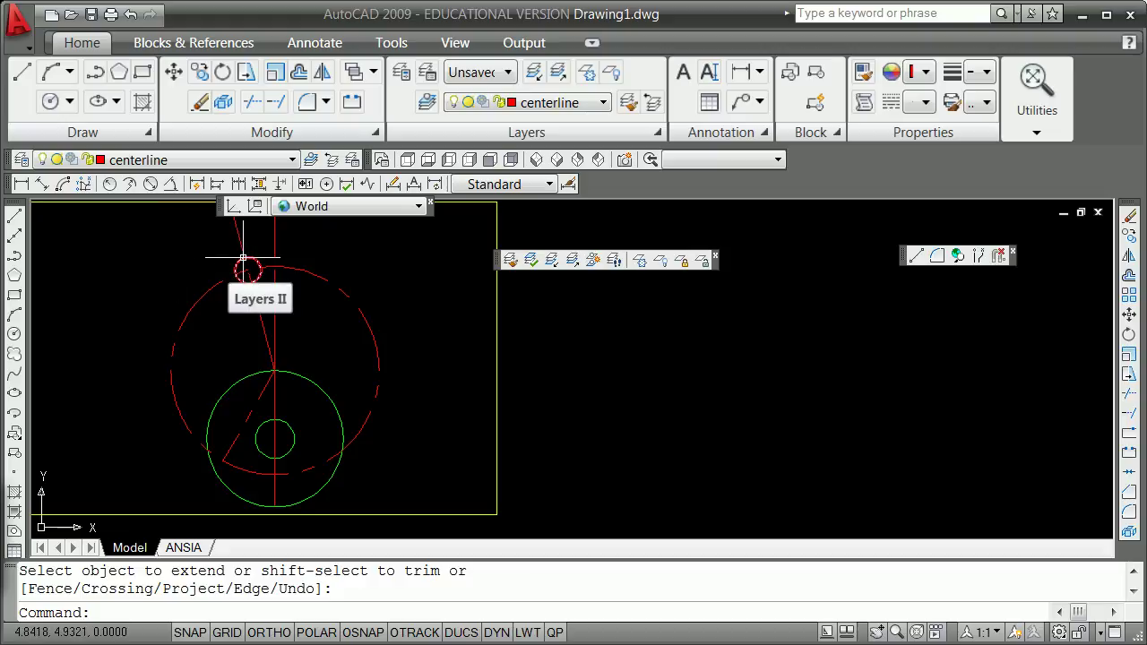
pyautogui.click(242, 259)
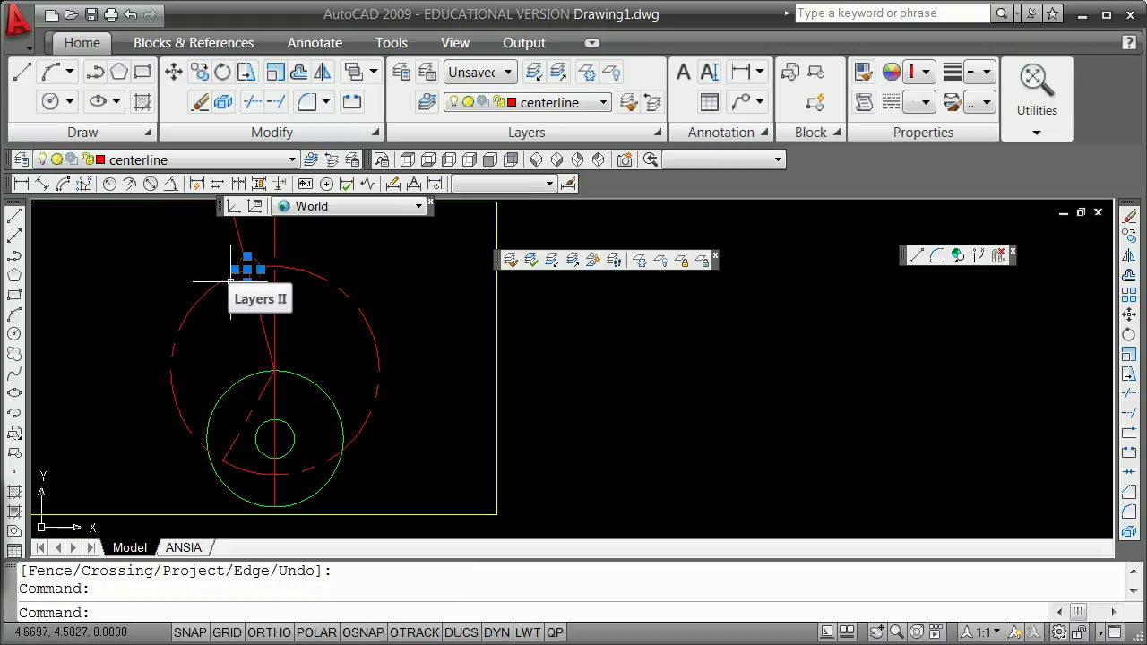
pyautogui.click(248, 268)
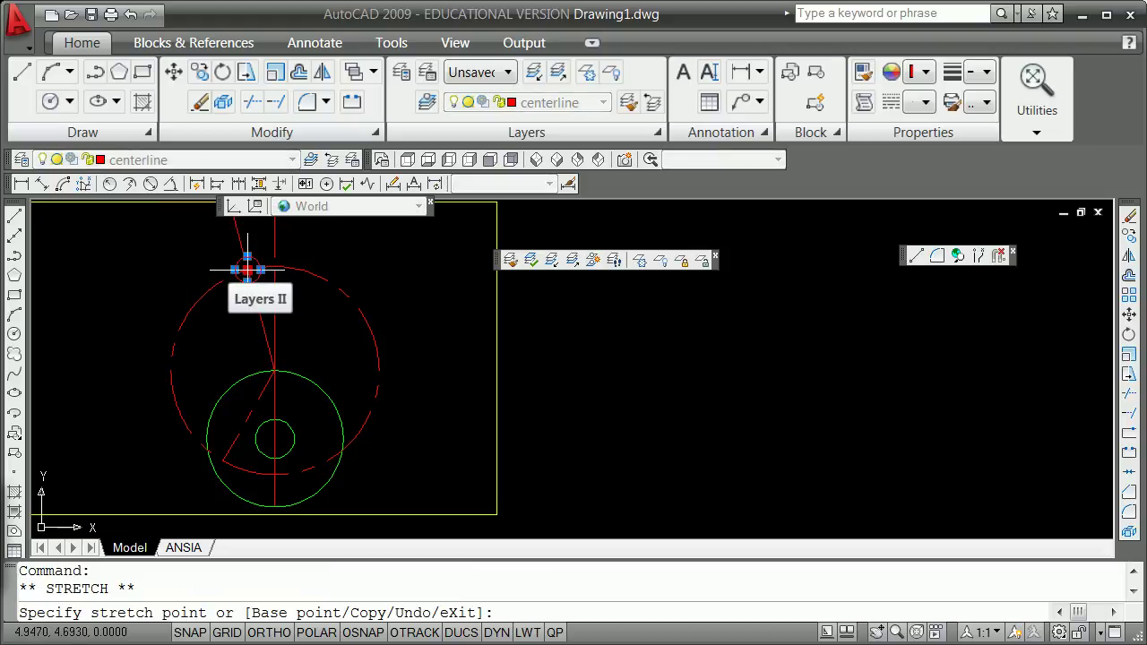
pyautogui.press('space')
pyautogui.keyDown('shift'); pyautogui.rightClick(235, 458); pyautogui.keyUp('shift')
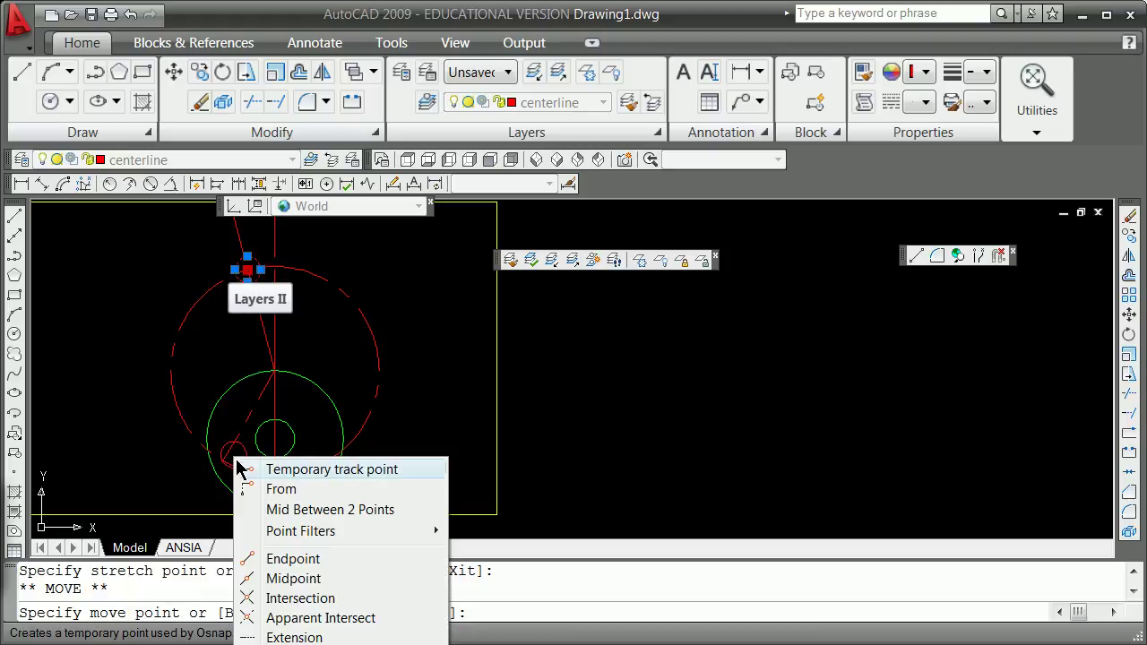
pyautogui.click(301, 598)
pyautogui.click(222, 461)
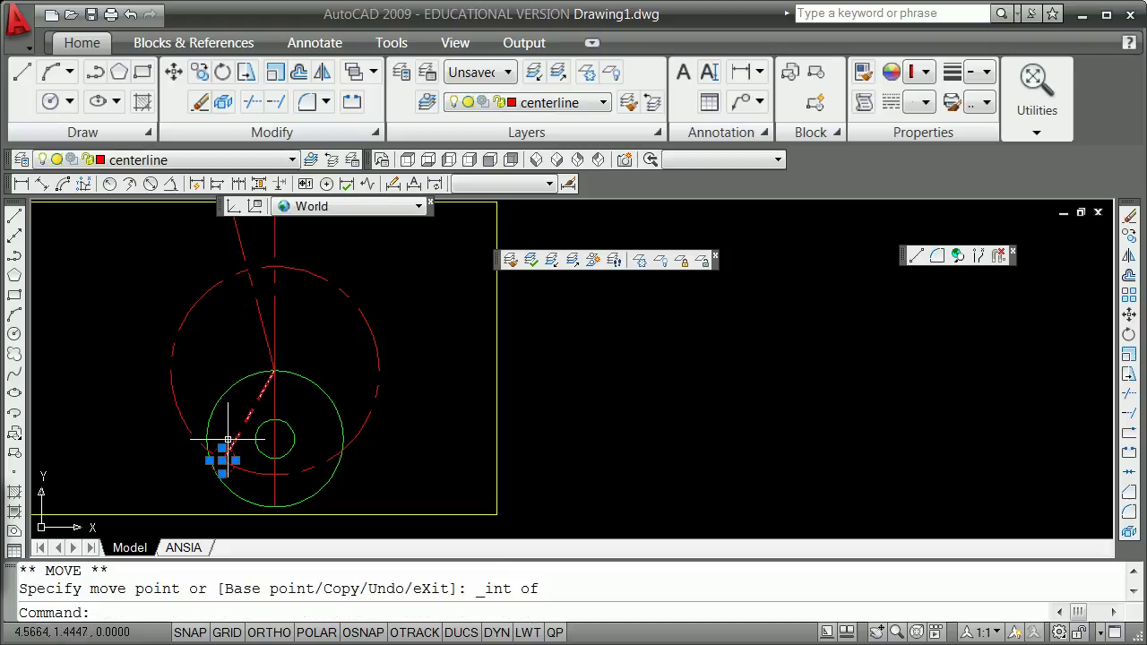
pyautogui.press('Escape')
pyautogui.press('Escape')
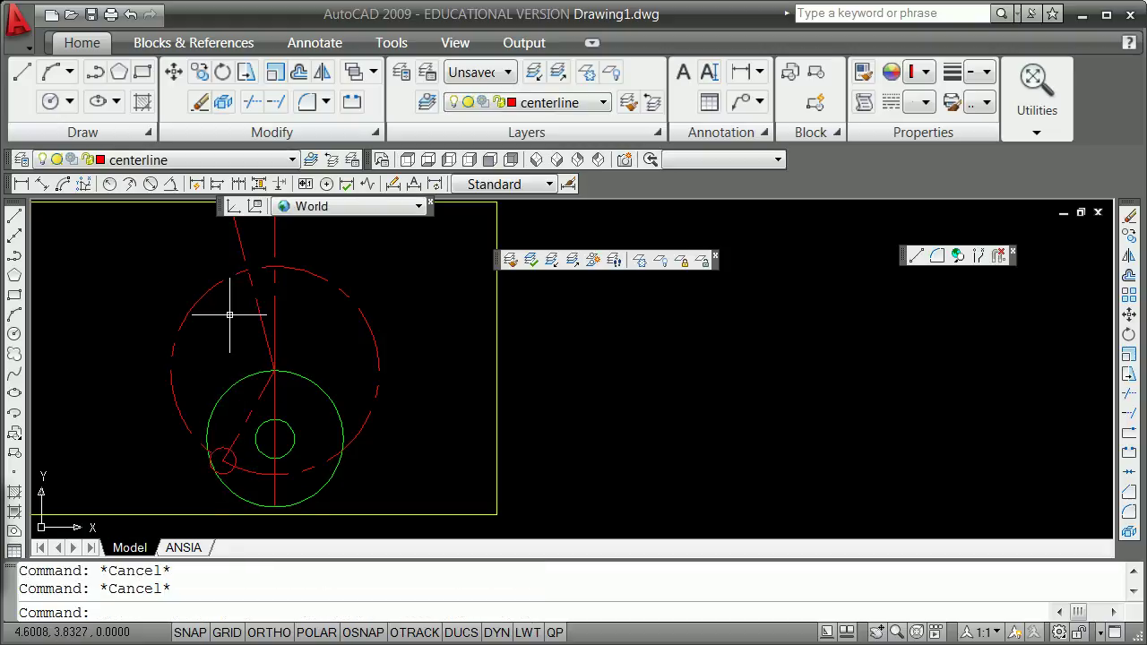
pyautogui.press('Escape')
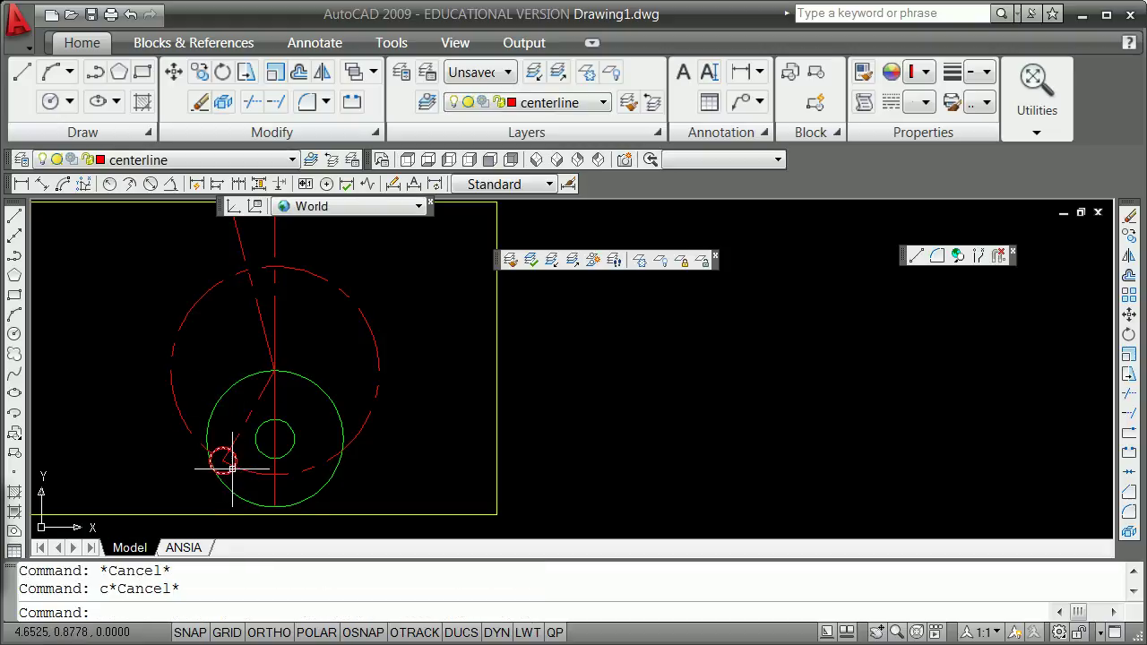
# - Copy the small circle from its center to the intersection of the upper slanted centerline and the dashed circle
pyautogui.click(232, 468)
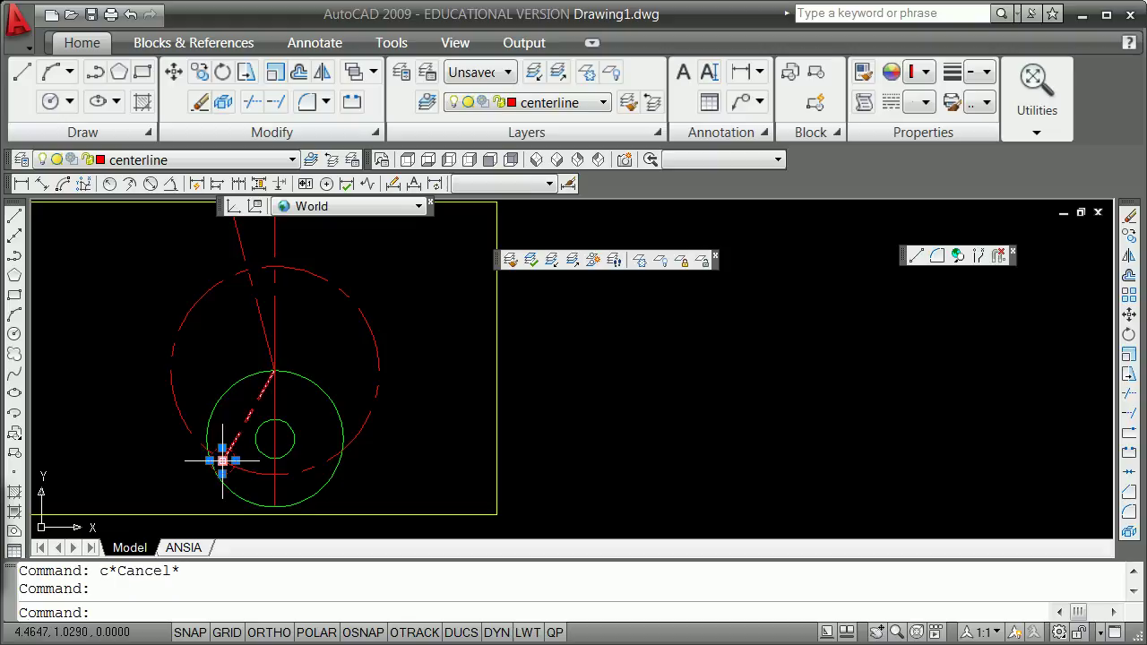
pyautogui.click(222, 460)
pyautogui.press('space')
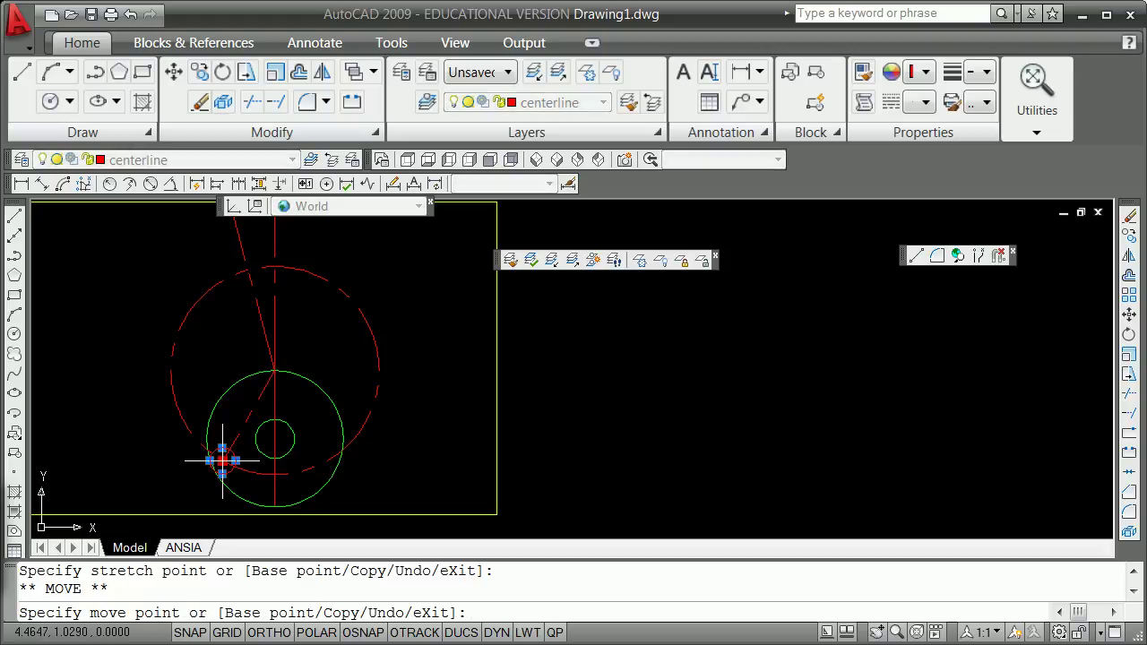
pyautogui.write('c')
pyautogui.press('Return')
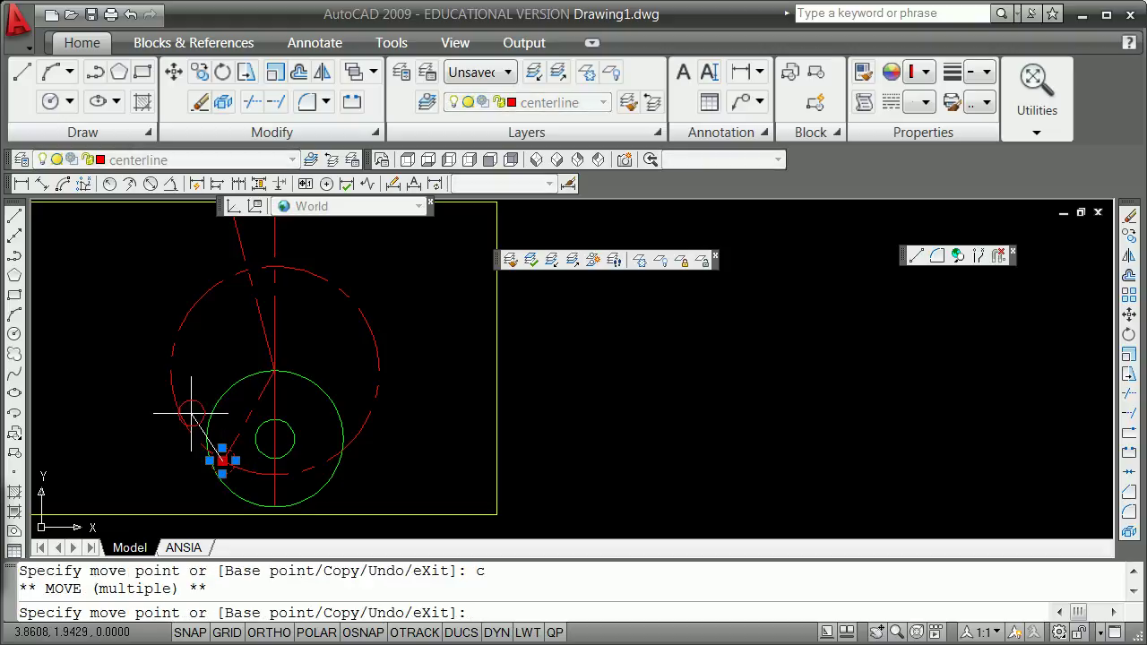
pyautogui.keyDown('shift'); pyautogui.rightClick(206, 361); pyautogui.keyUp('shift')
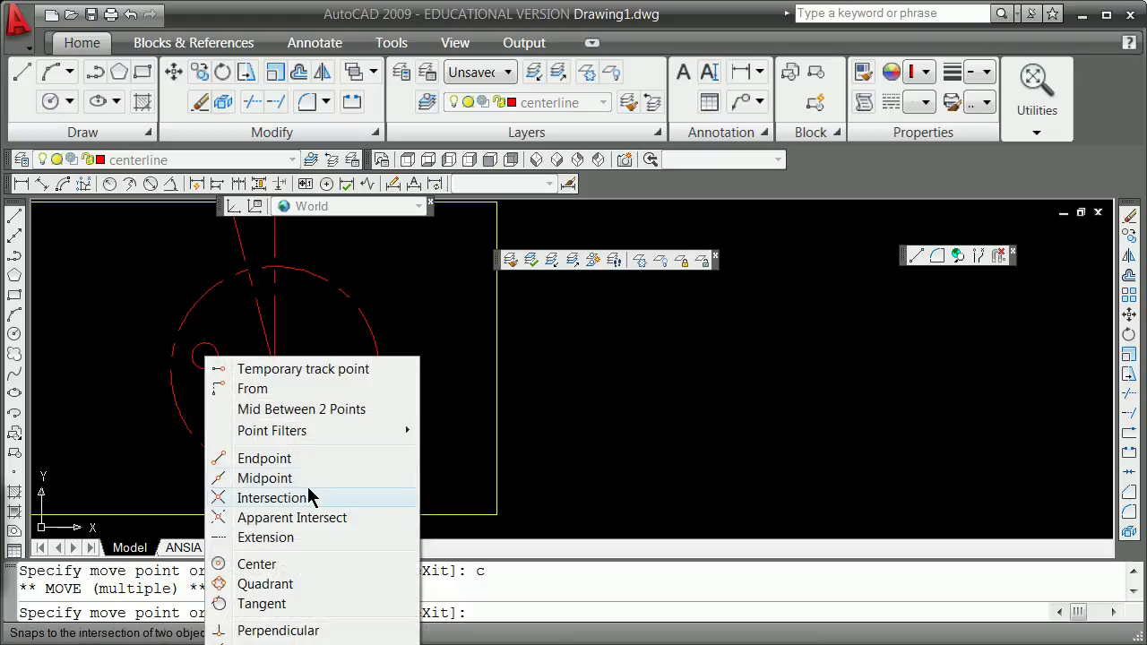
pyautogui.click(385, 498)
pyautogui.click(248, 270)
pyautogui.press('Escape')
pyautogui.press('Escape')
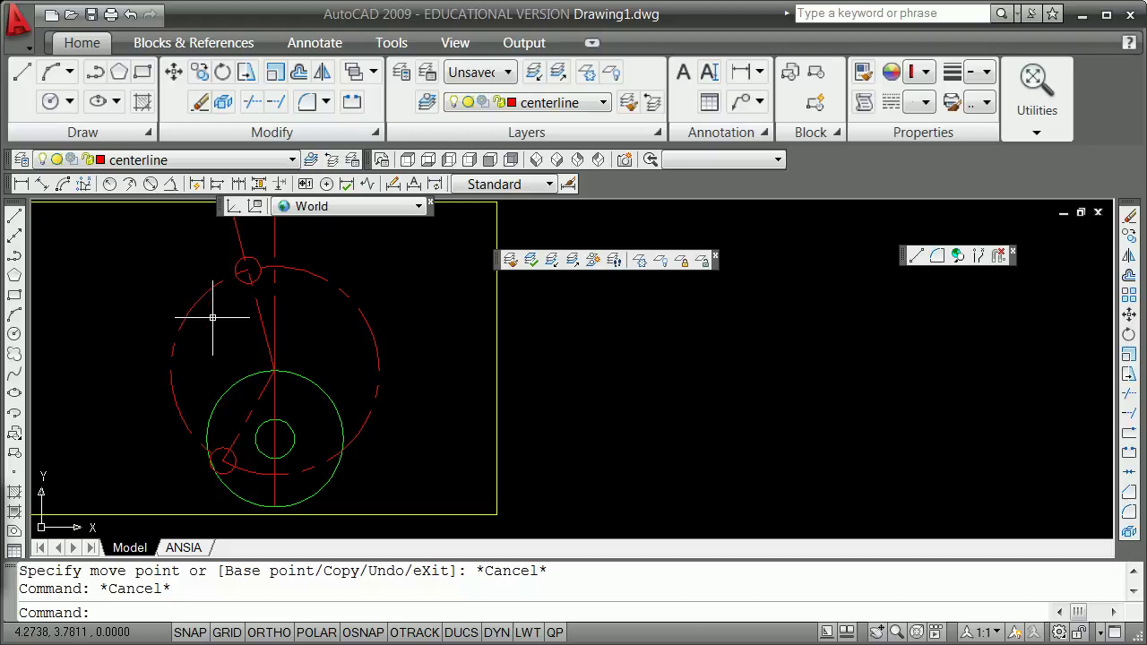
# - Offset the dashed centerline circle outward through the intersection of the upper small circle and the slanted centerline
pyautogui.write('o')
pyautogui.press('Return')
pyautogui.write('t')
pyautogui.press('Return')
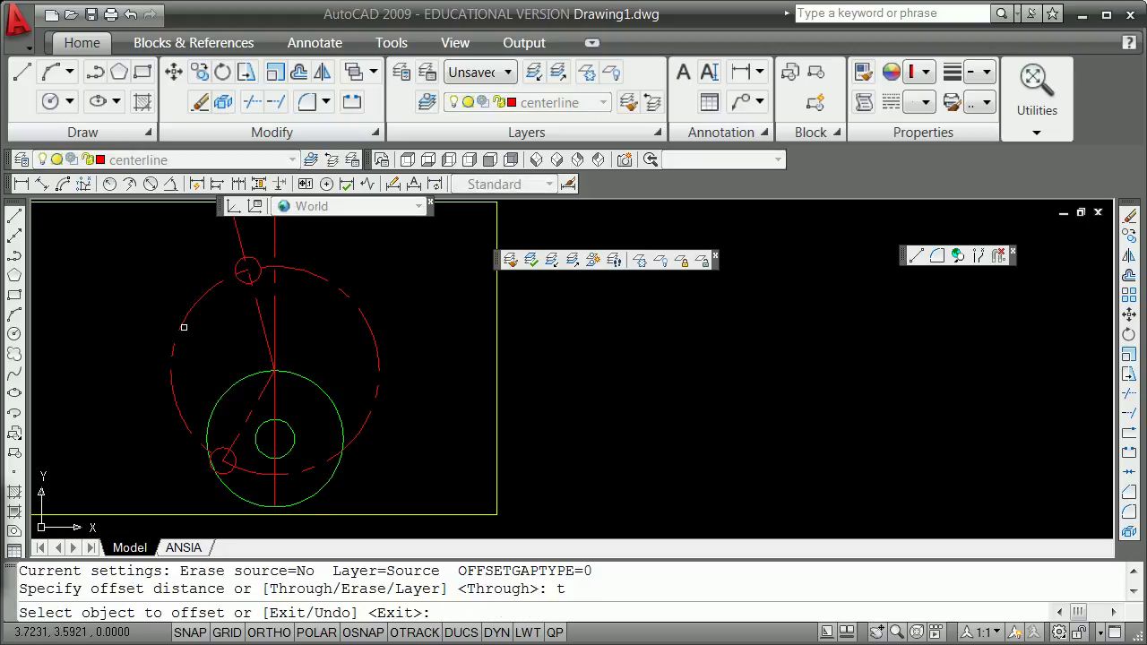
pyautogui.click(211, 288)
pyautogui.keyDown('shift'); pyautogui.rightClick(208, 262); pyautogui.keyUp('shift')
pyautogui.click(251, 402)
pyautogui.click(244, 258)
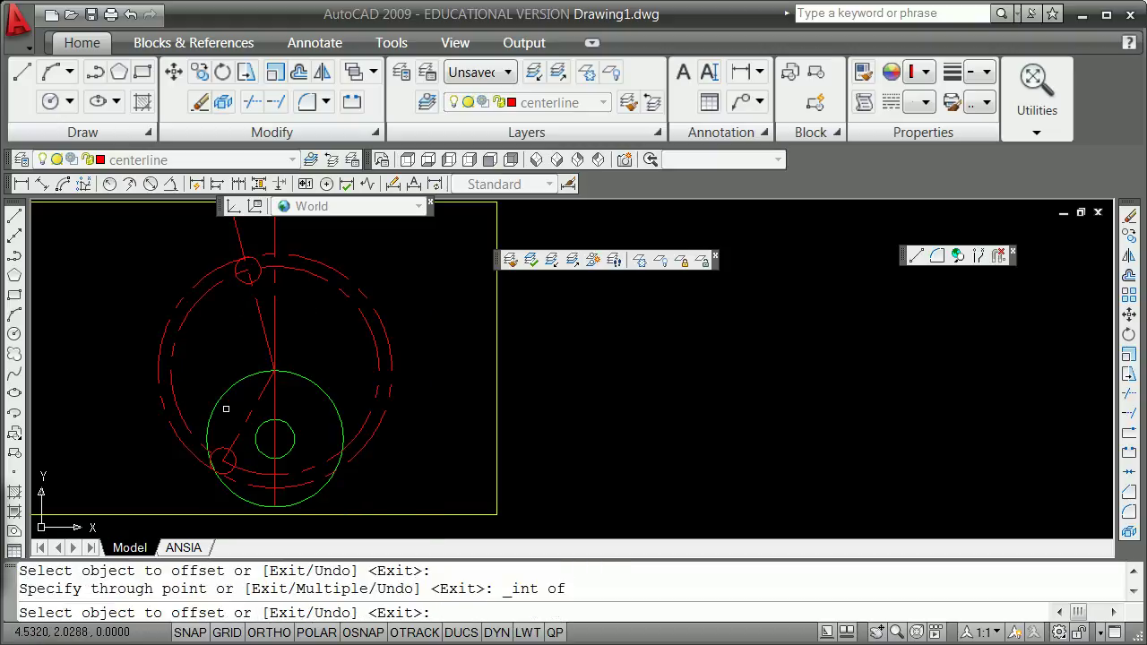
pyautogui.press('Return')
# - Change the outer offset circle to the object layer
pyautogui.click(163, 397)
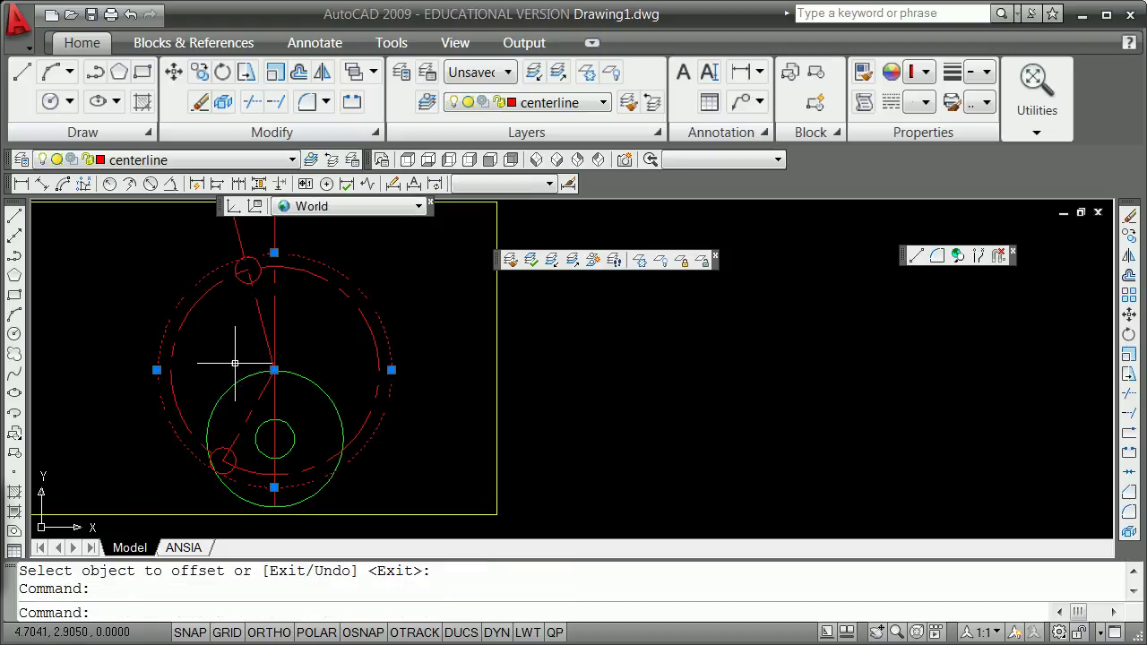
pyautogui.click(282, 163)
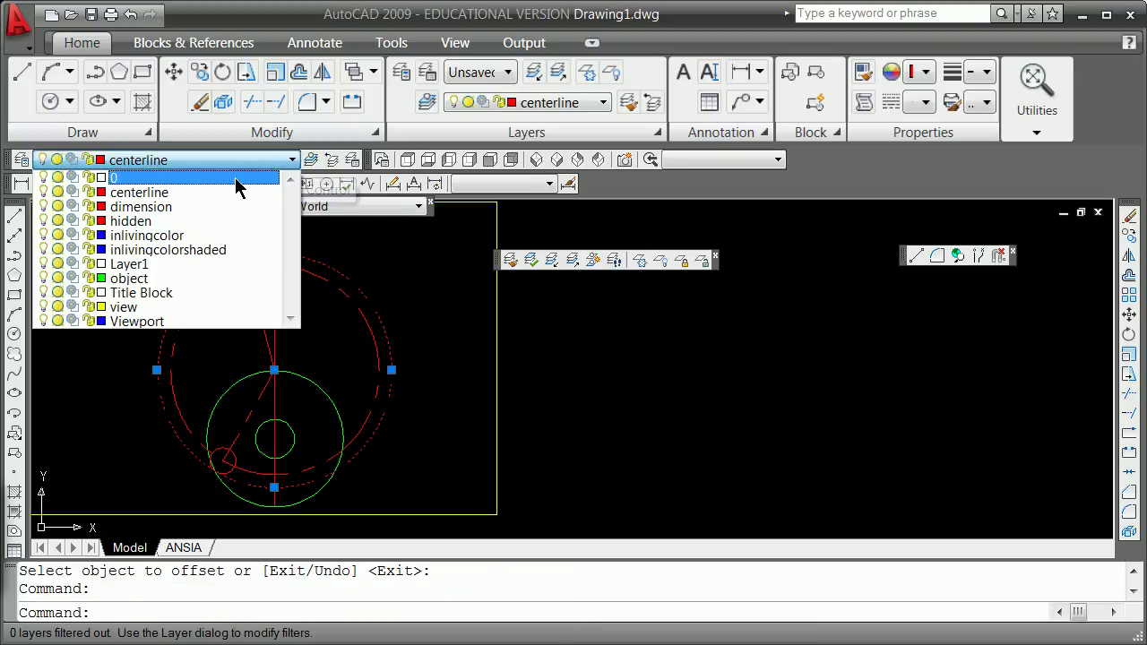
pyautogui.click(143, 279)
pyautogui.press('Escape')
pyautogui.press('Escape')
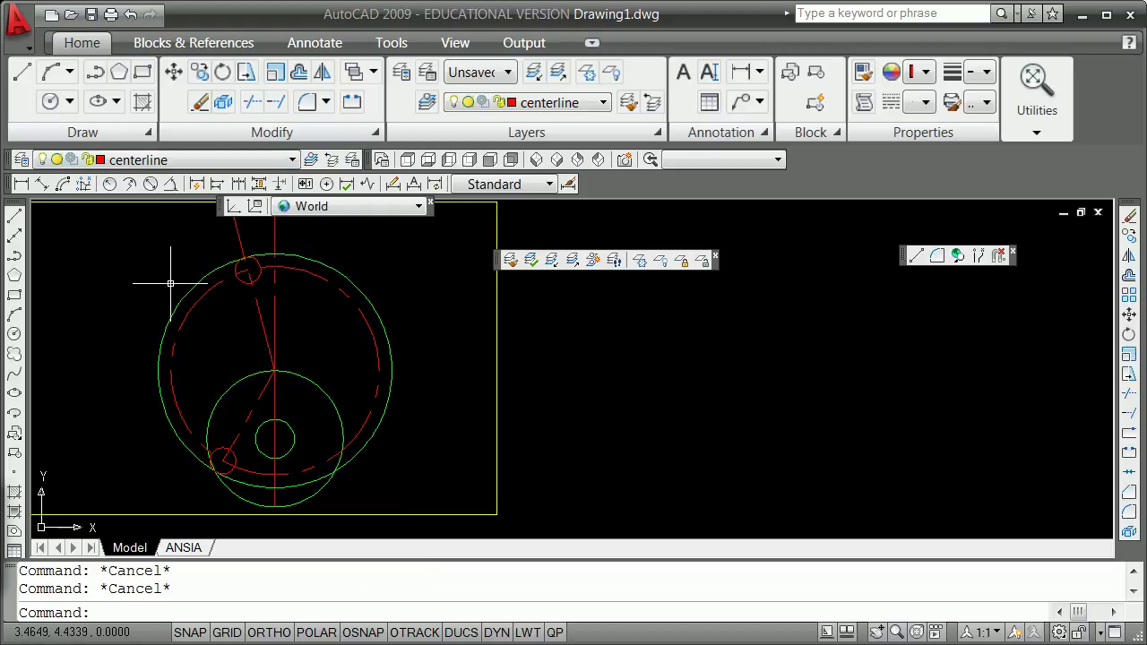
# - Trim the outer green circle to the arc between the upper slanted centerline and the lower large green circle
pyautogui.press('Return')
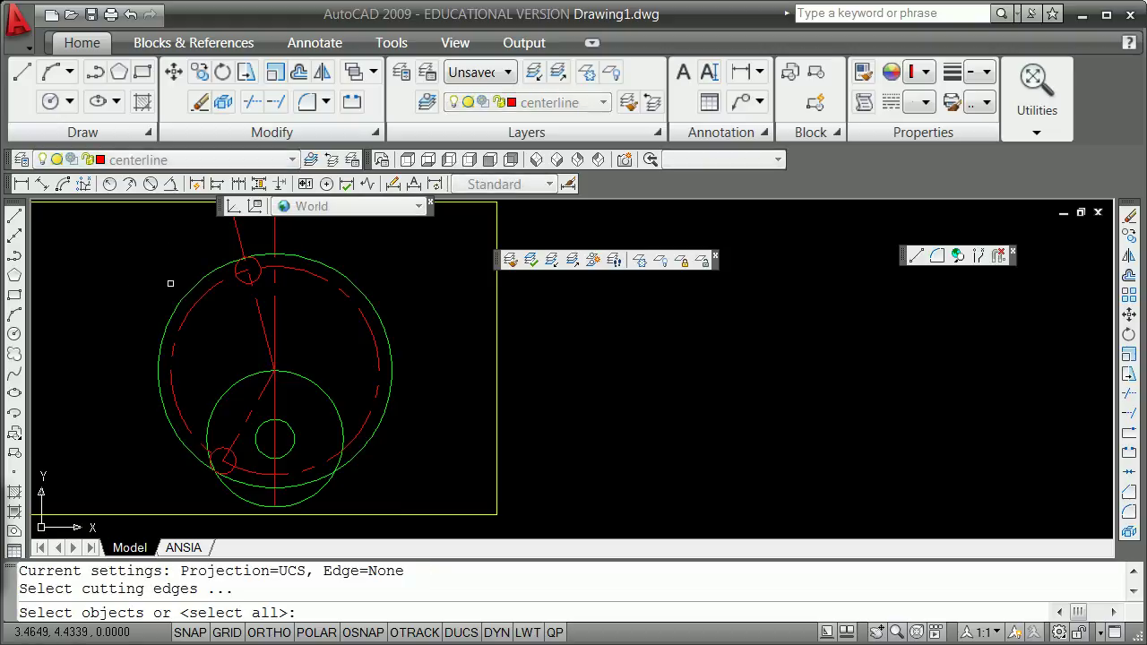
pyautogui.click(236, 227)
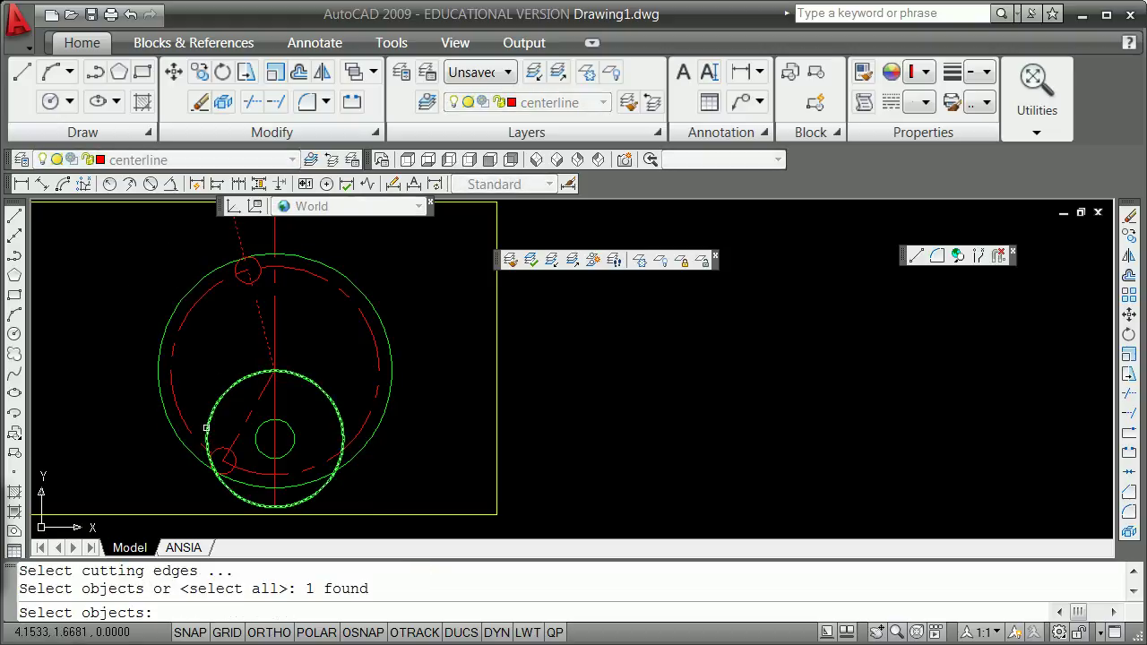
pyautogui.press('Return')
pyautogui.click(245, 487)
pyautogui.press('Return')
# - Offset the green arc inward through the inner intersection of the upper small circle and the slanted centerline
pyautogui.write('o')
pyautogui.press('Return')
pyautogui.write('t')
pyautogui.press('Return')
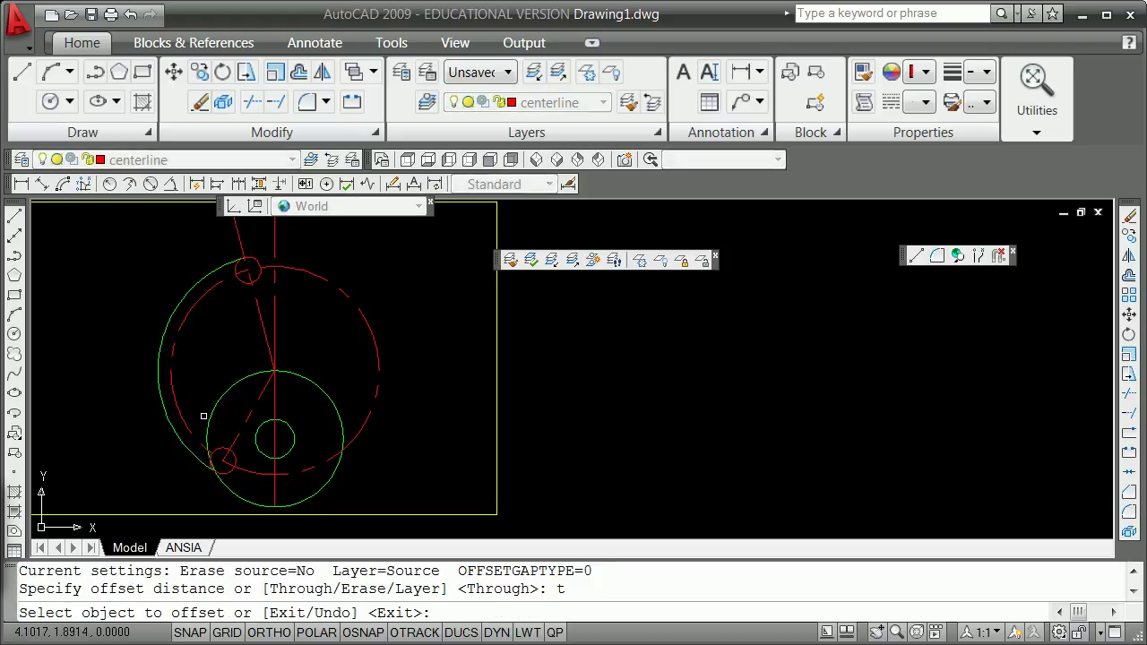
pyautogui.click(166, 394)
pyautogui.keyDown('shift'); pyautogui.rightClick(242, 329); pyautogui.keyUp('shift')
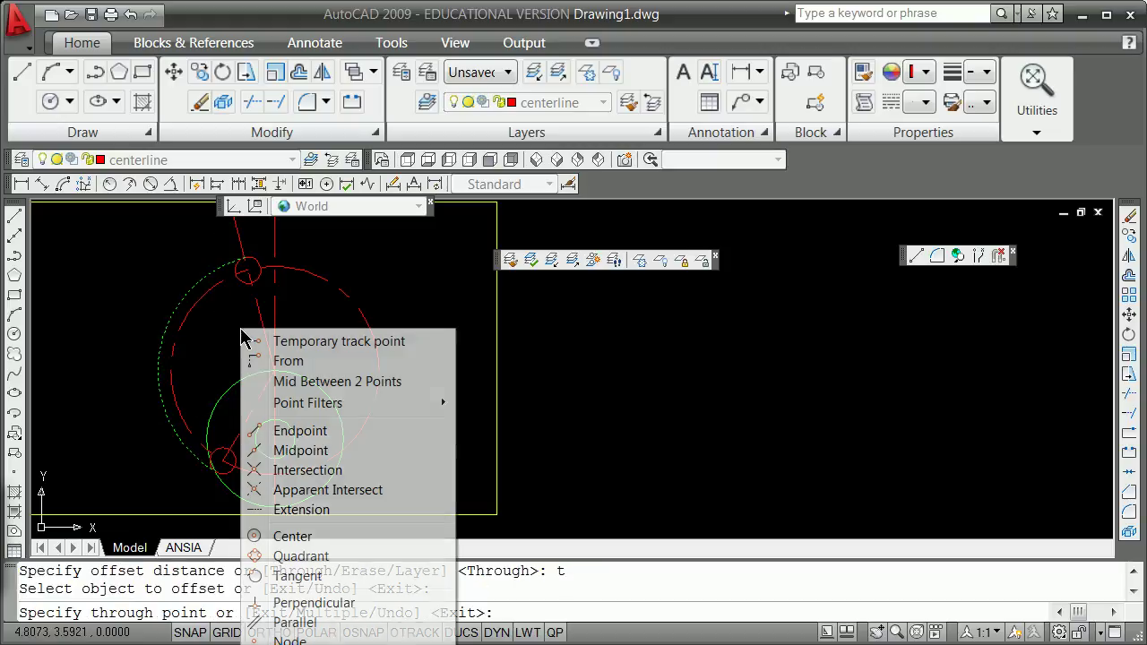
pyautogui.click(318, 469)
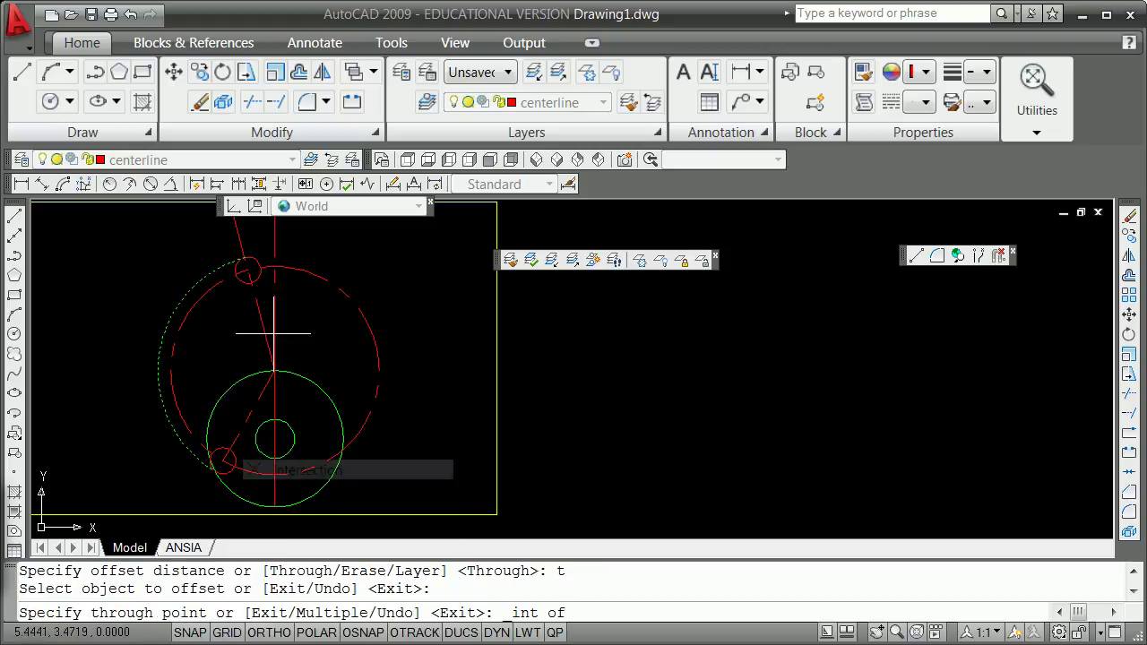
pyautogui.click(253, 276)
pyautogui.press('Return')
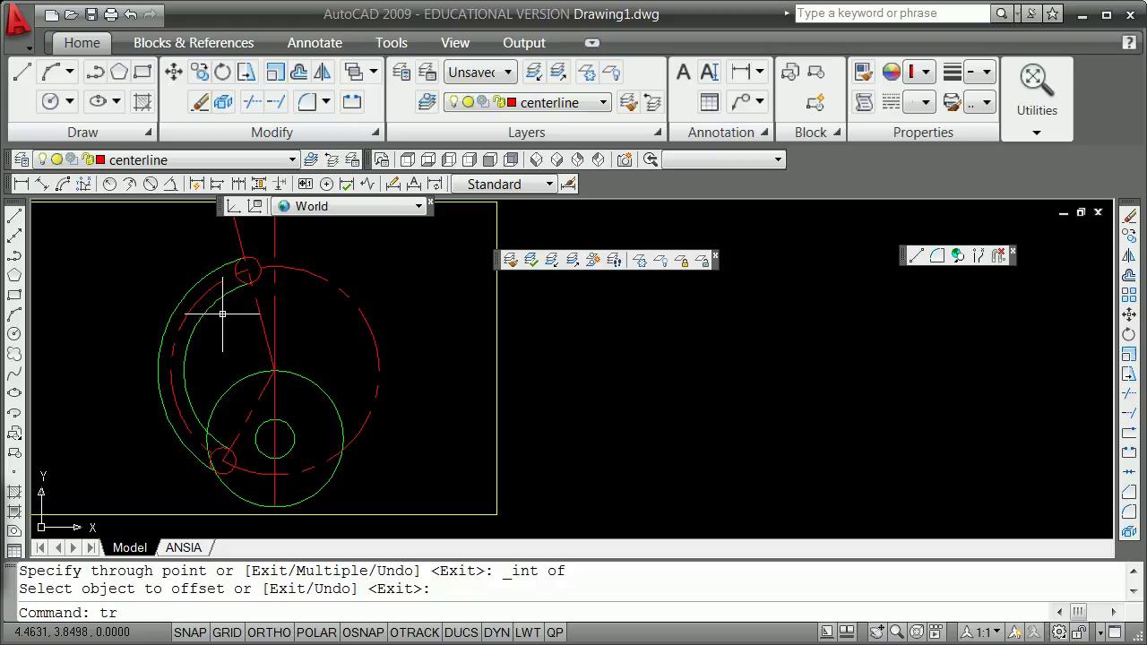
# - Trim the halves of both small circles that lie between the green arcs, leaving the rounded slot ends
pyautogui.write('tr')
pyautogui.press('Return')
pyautogui.press('Return')
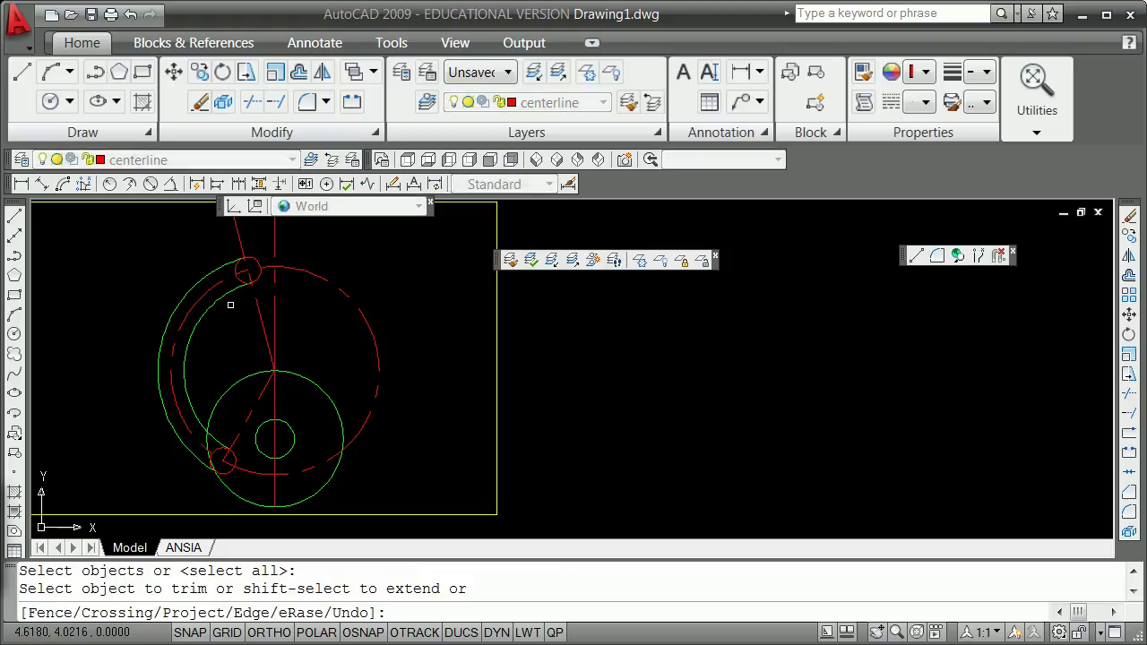
pyautogui.click(236, 264)
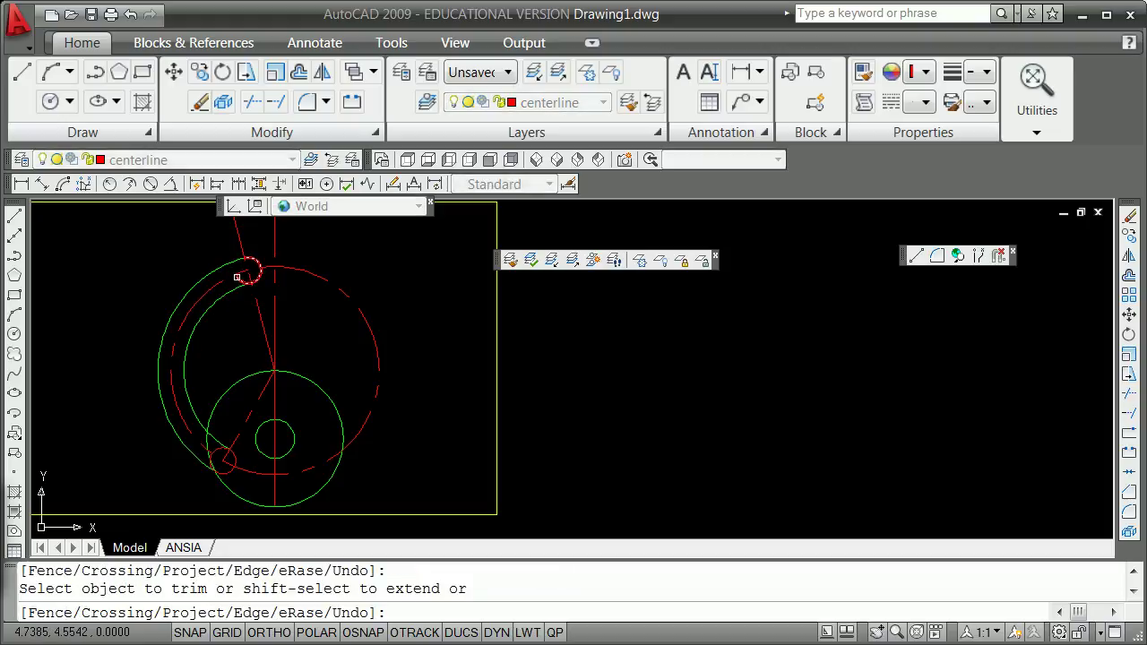
pyautogui.click(207, 463)
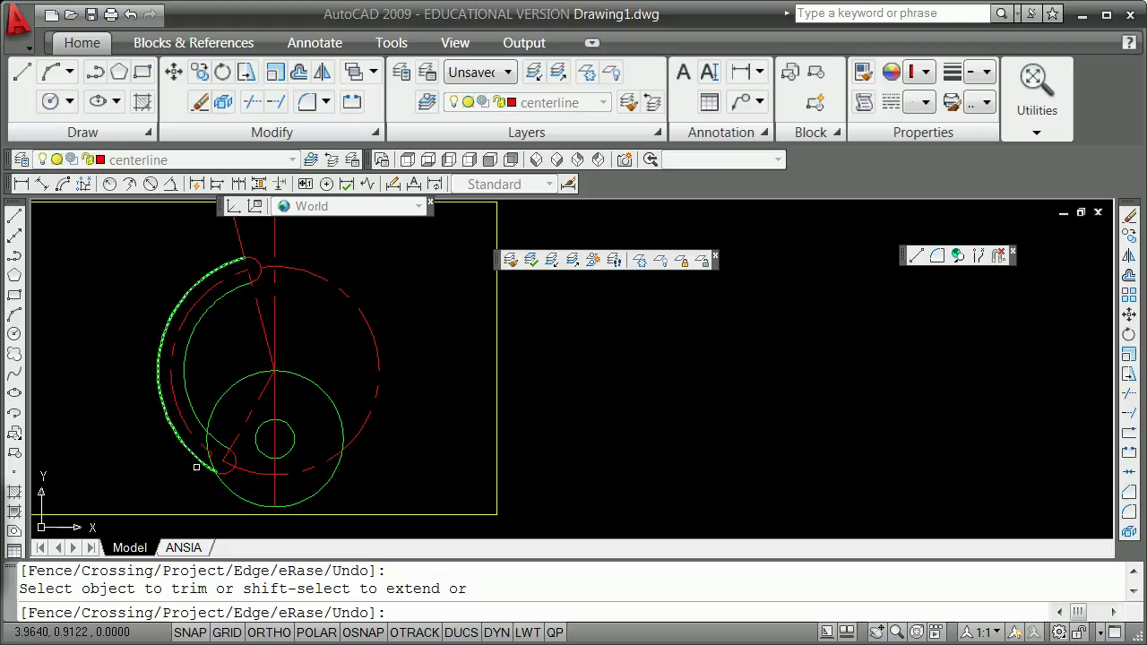
pyautogui.press('Return')
# - Change both rounded slot end arcs to the object layer
pyautogui.click(225, 473)
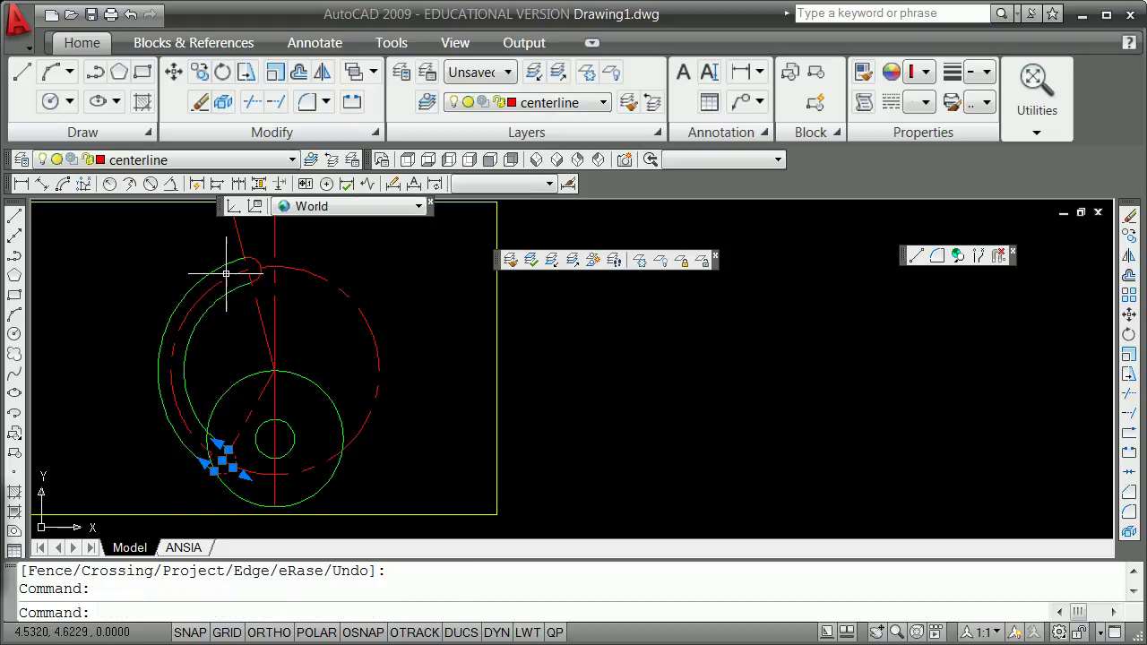
pyautogui.click(255, 260)
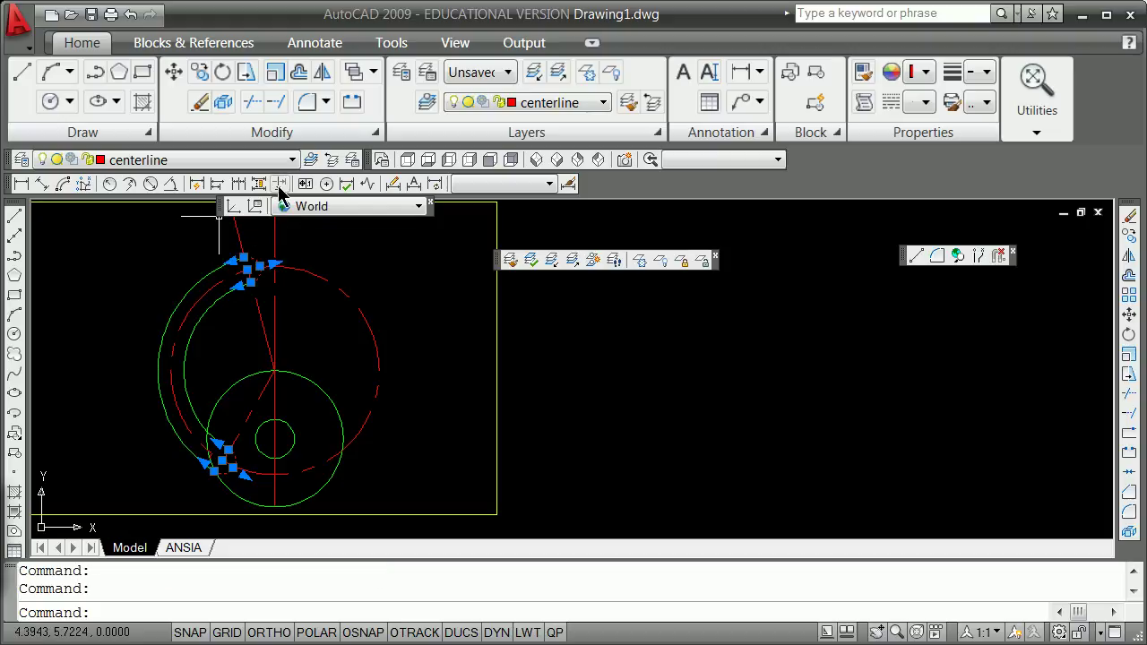
pyautogui.click(293, 162)
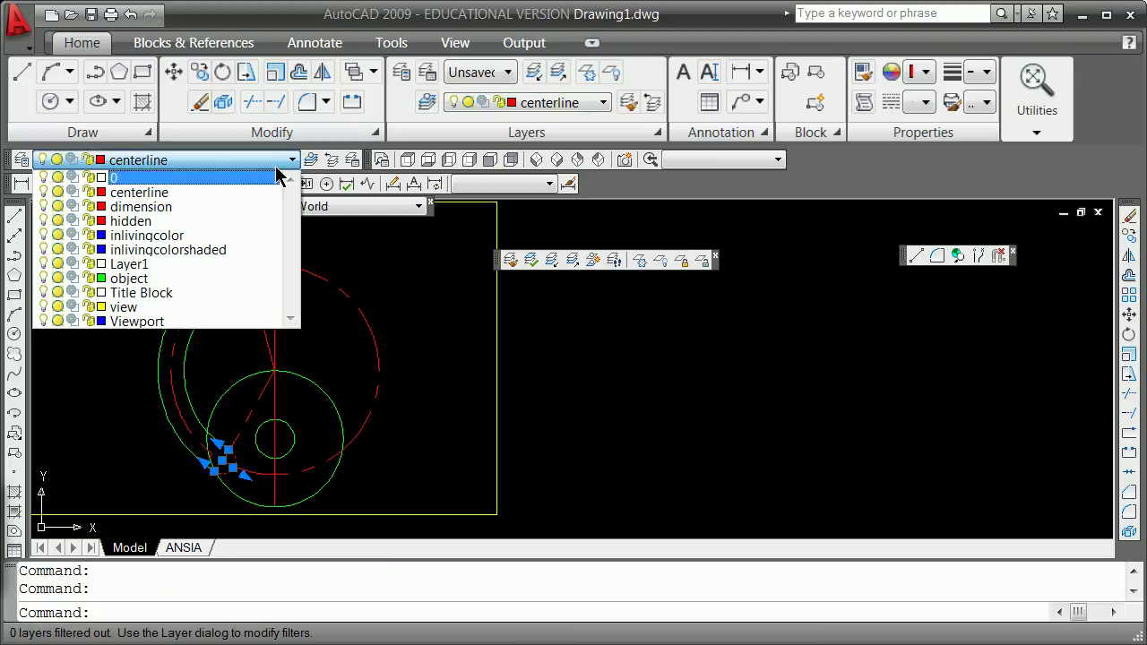
pyautogui.click(184, 277)
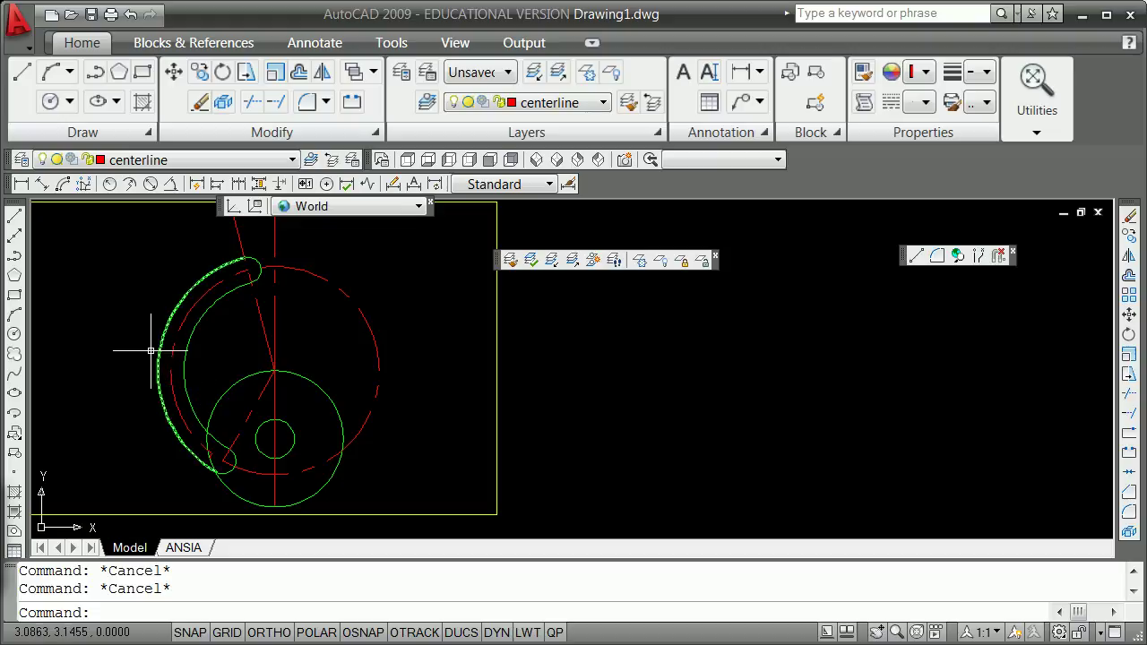
# - Draw a radius 2.62 circle centered on the centerline intersection at the top of the large green circle
pyautogui.click(14, 333)
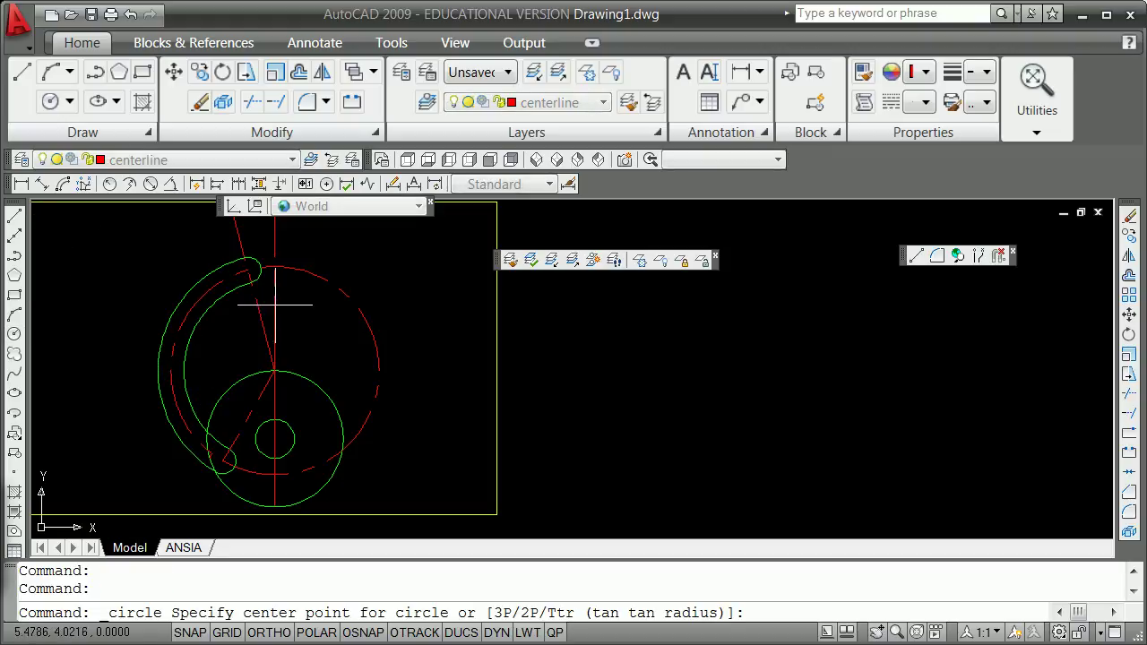
pyautogui.keyDown('shift'); pyautogui.rightClick(369, 262); pyautogui.keyUp('shift')
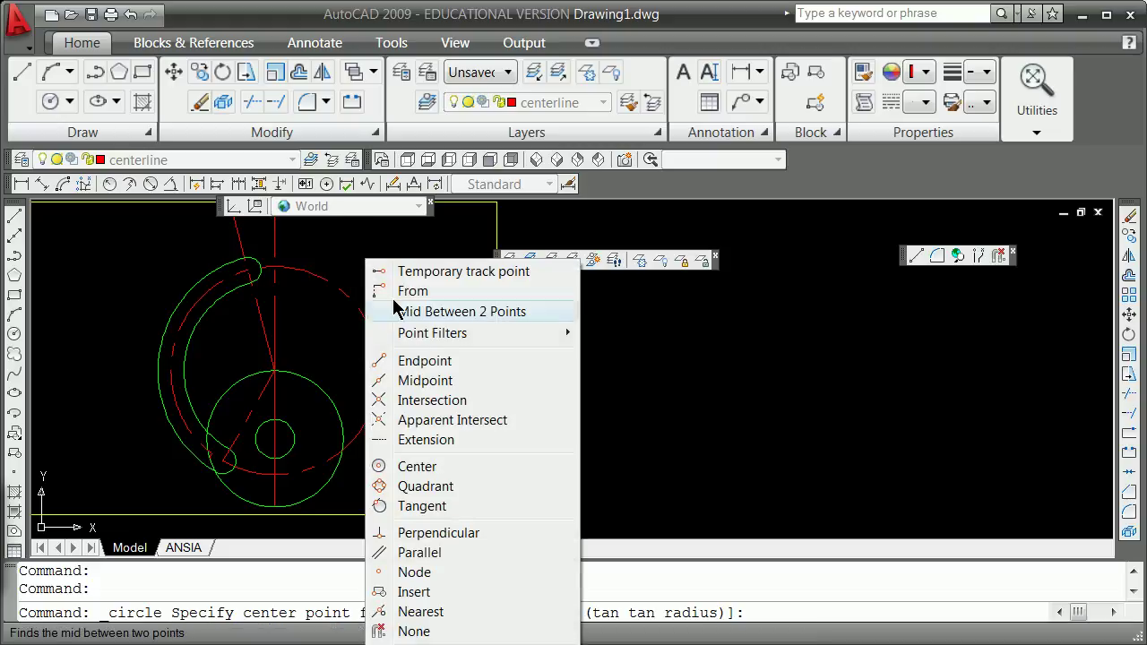
pyautogui.click(437, 402)
pyautogui.click(267, 369)
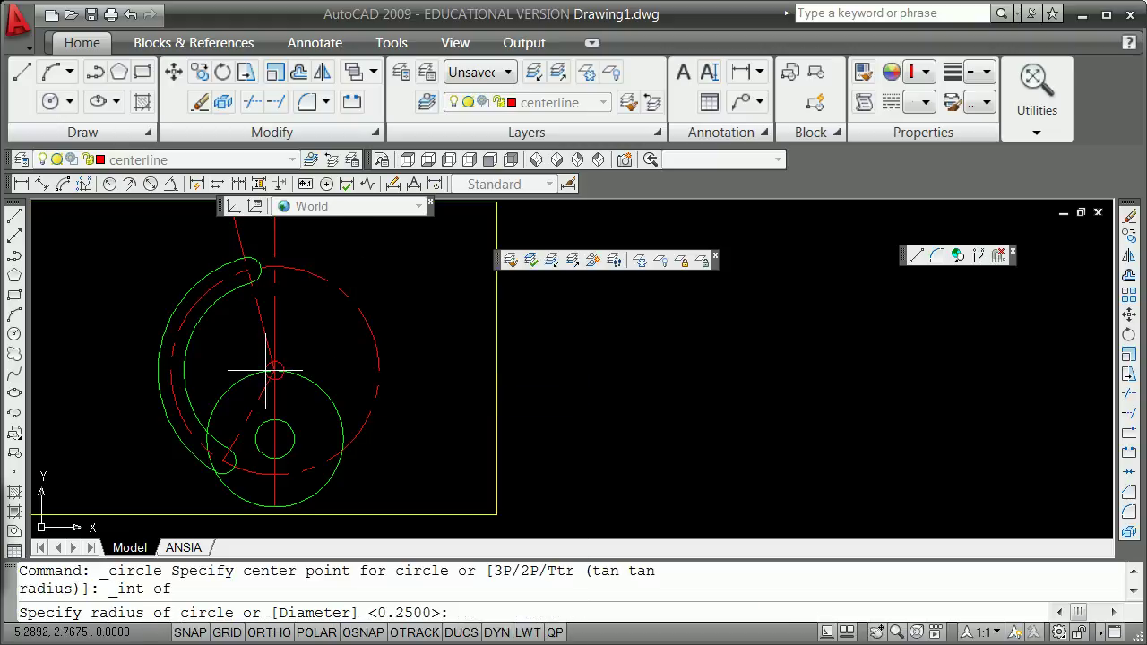
pyautogui.write('2.62')
pyautogui.press('Return')
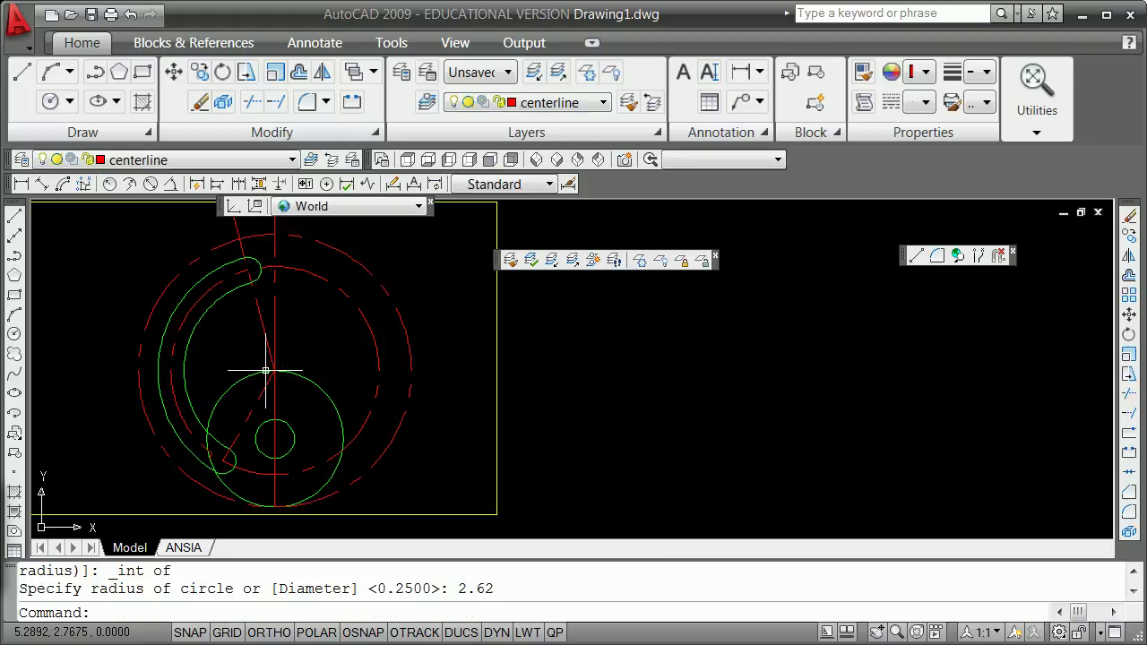
# - Change the radius 2.62 circle to the object layer
pyautogui.click(154, 305)
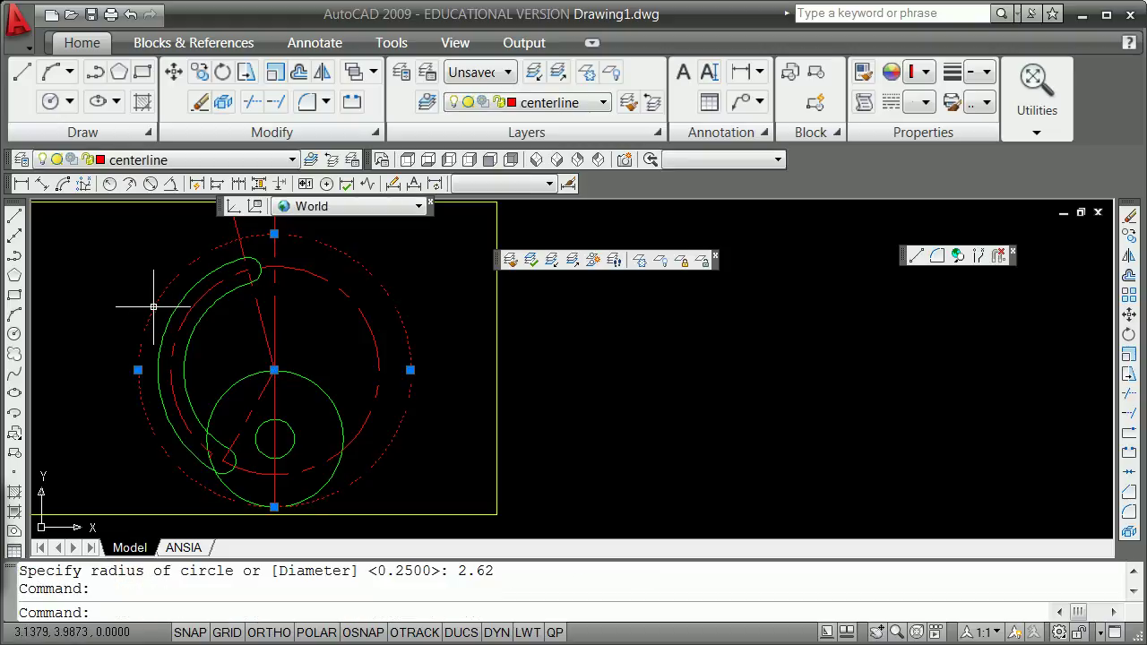
pyautogui.click(291, 160)
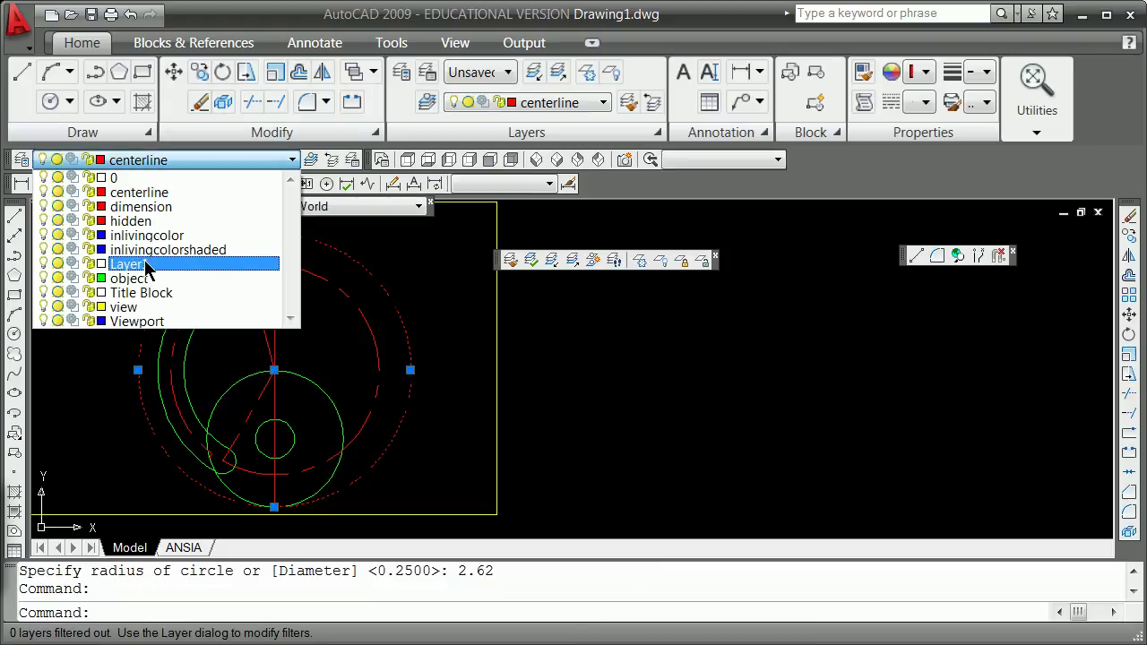
pyautogui.click(144, 279)
pyautogui.press('Escape')
pyautogui.press('Escape')
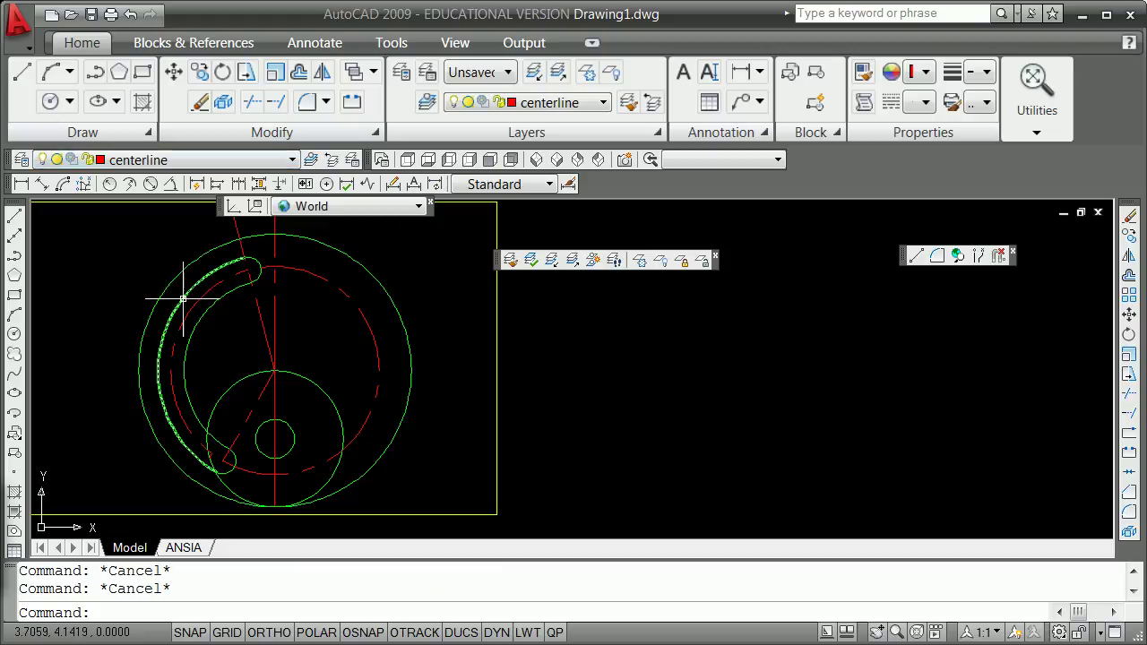
# - Draw a circle centered on the upper slot end's centerline intersection, reaching to where the slanted centerline crosses the radius 2.62 circle
pyautogui.moveTo(183, 298)
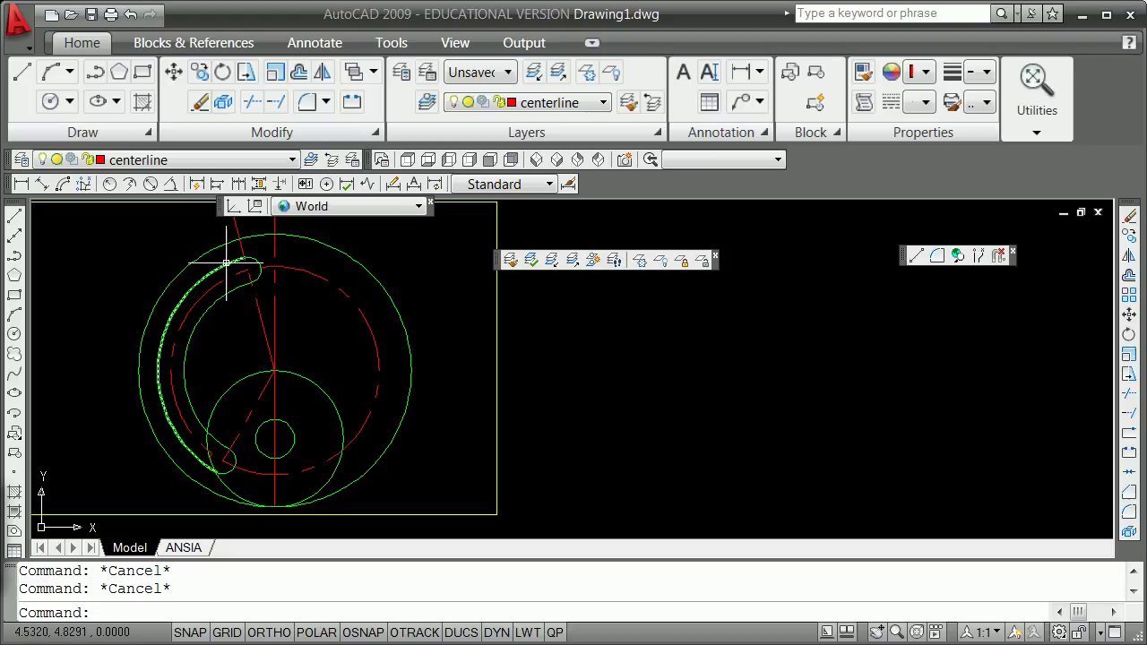
pyautogui.click(15, 334)
pyautogui.keyDown('shift'); pyautogui.rightClick(133, 269); pyautogui.keyUp('shift')
pyautogui.click(175, 405)
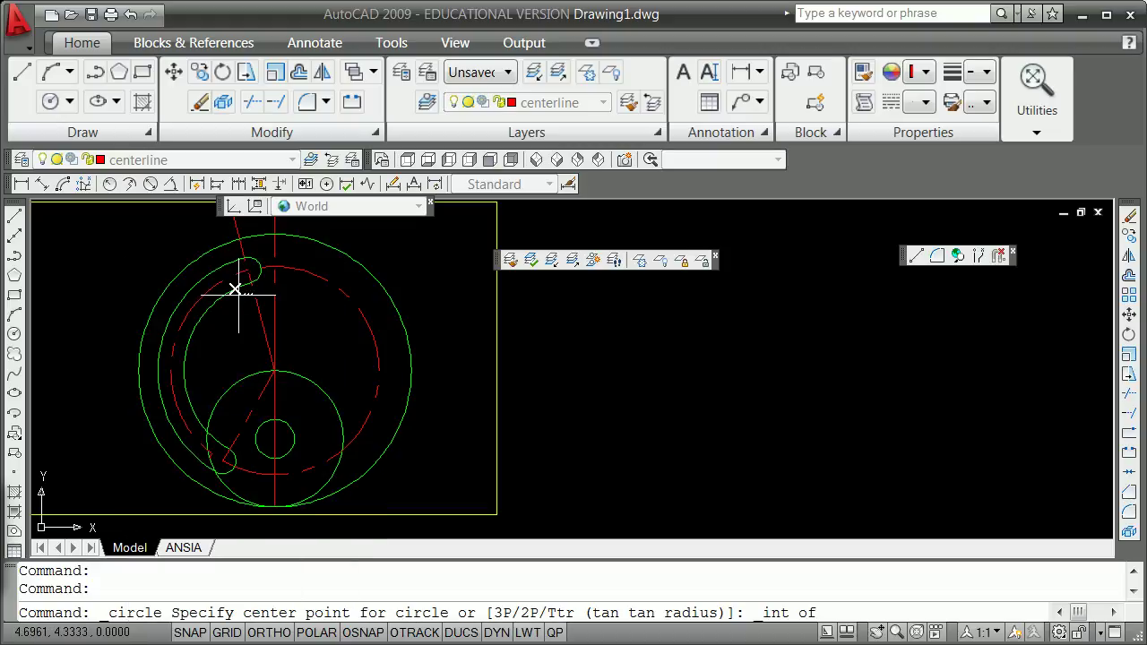
pyautogui.click(248, 269)
pyautogui.keyDown('shift'); pyautogui.rightClick(216, 239); pyautogui.keyUp('shift')
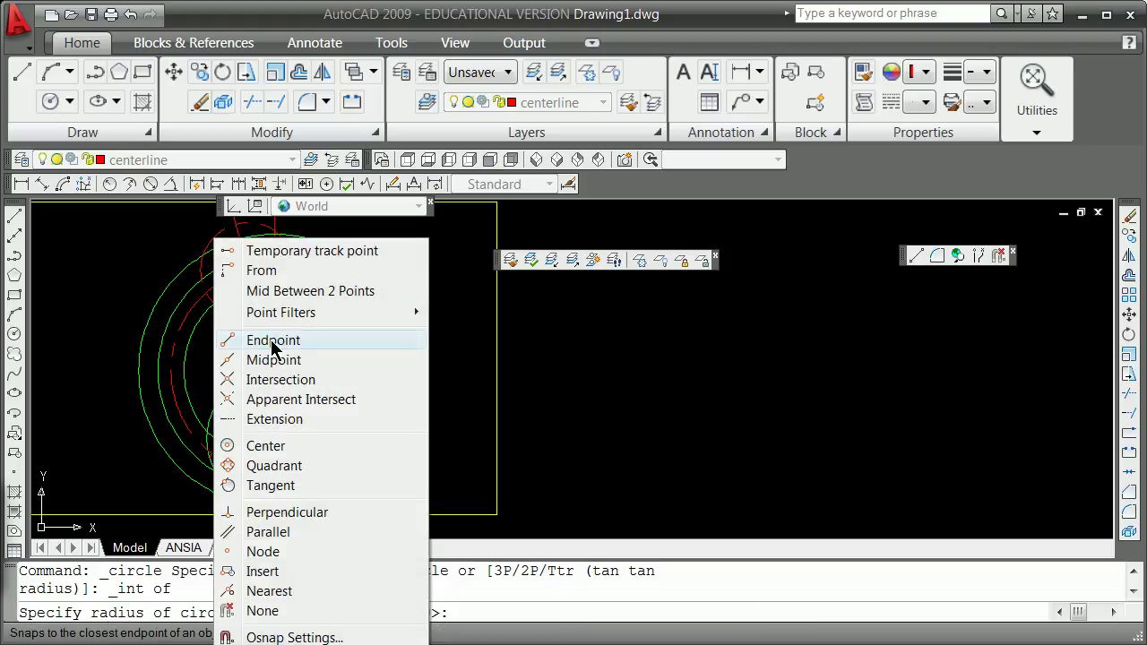
pyautogui.click(281, 379)
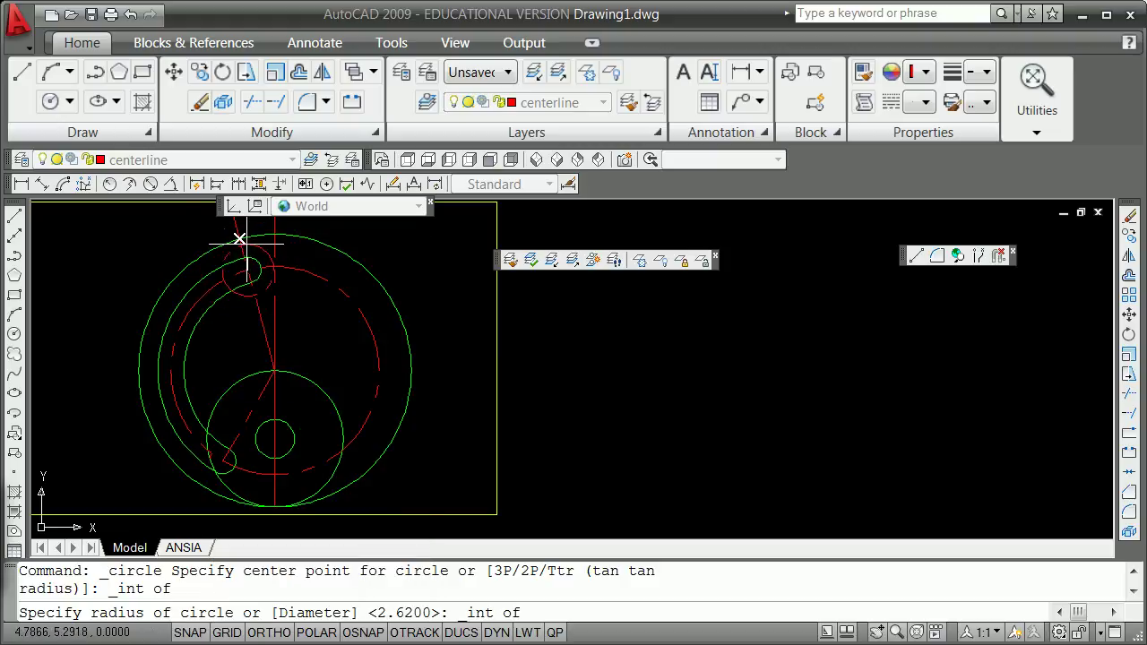
pyautogui.press('Escape')
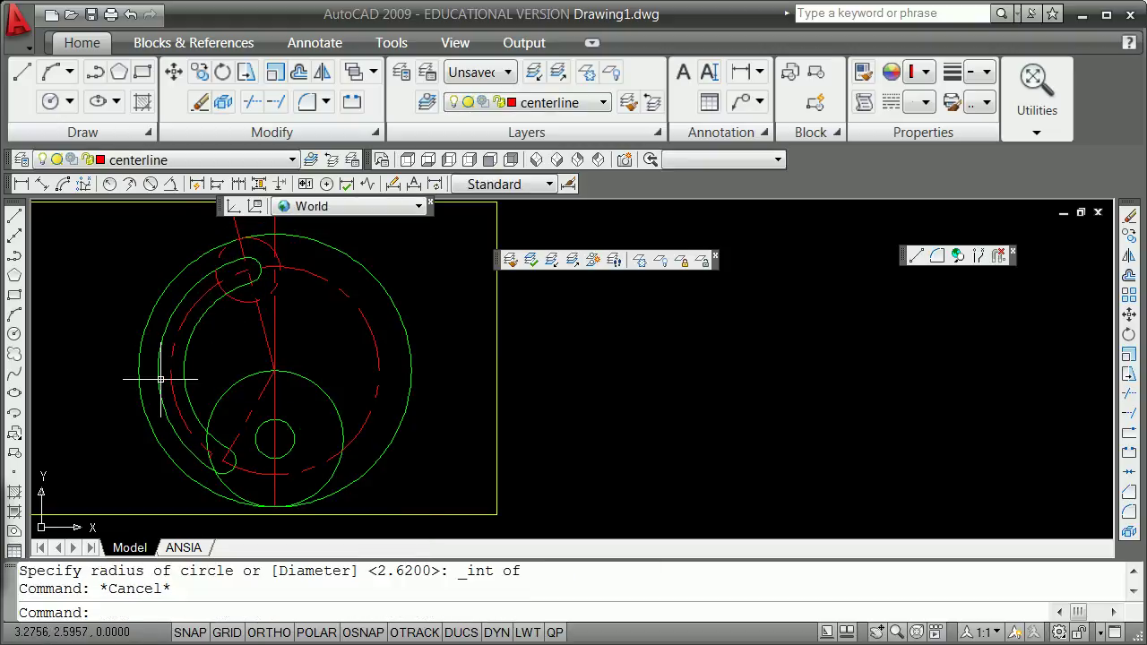
# - Offset the radius 2.62 circle inward through the inner intersection of the new end circle and the slanted centerline
pyautogui.write('p')
pyautogui.press('Return')
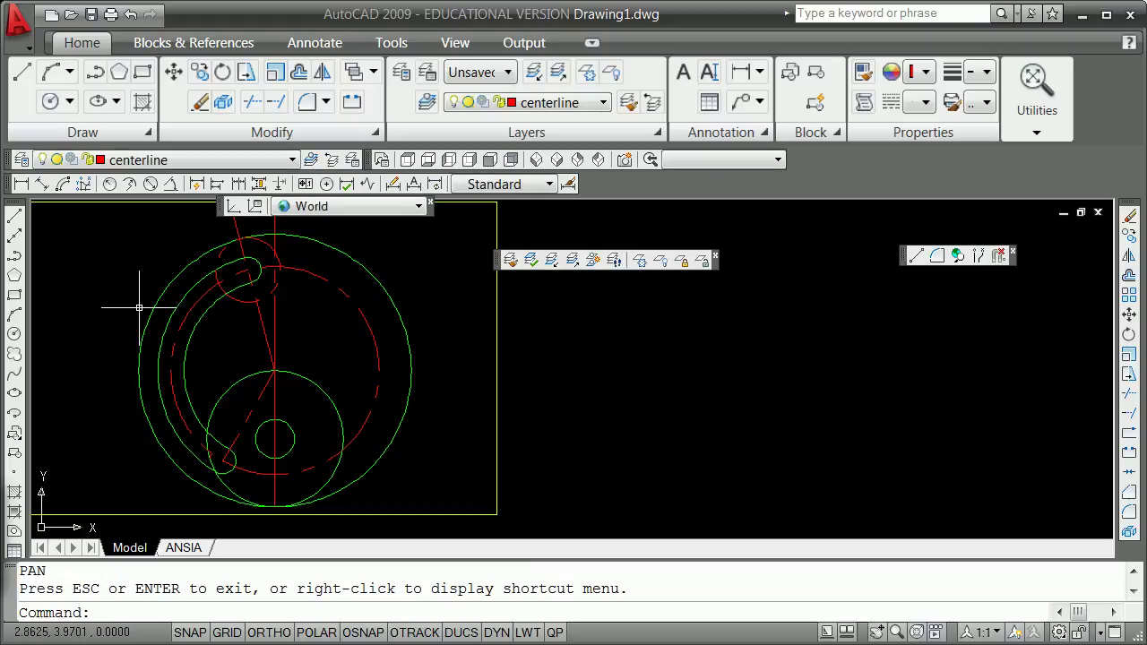
pyautogui.write('o')
pyautogui.press('Return')
pyautogui.write('t')
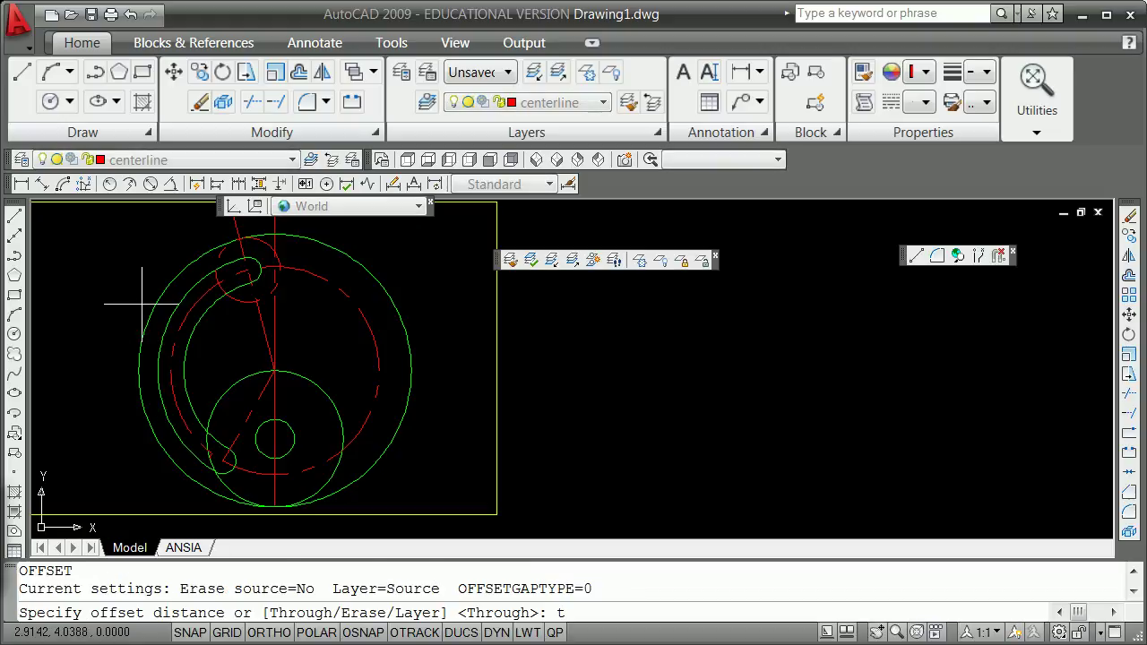
pyautogui.press('Return')
pyautogui.click(178, 273)
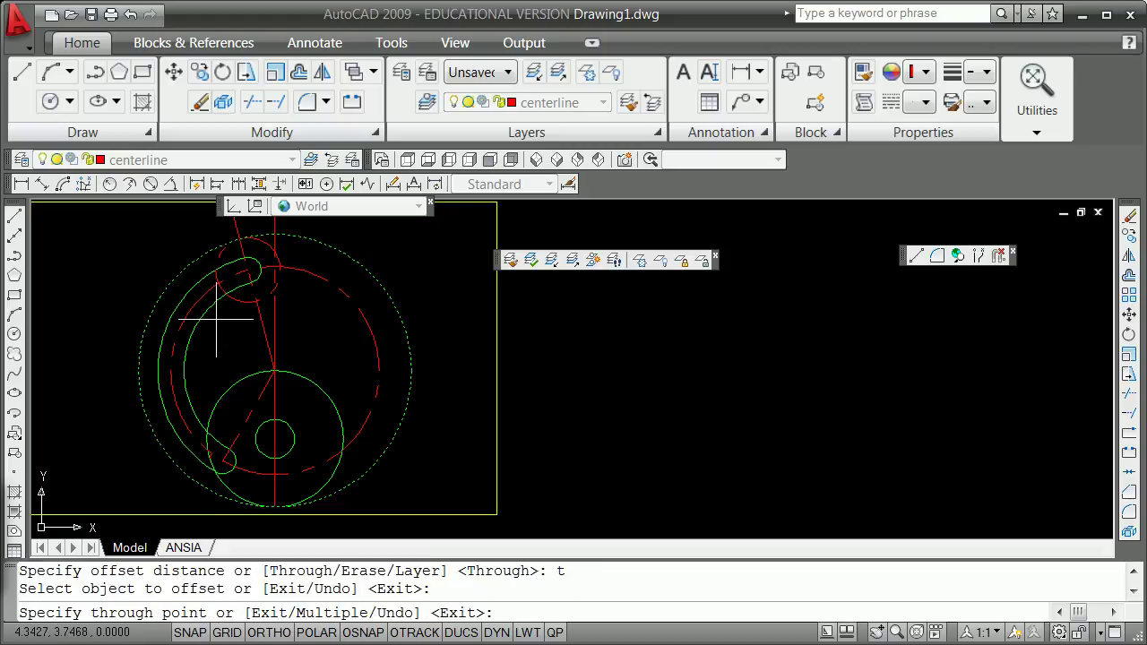
pyautogui.keyDown('shift'); pyautogui.rightClick(216, 325); pyautogui.keyUp('shift')
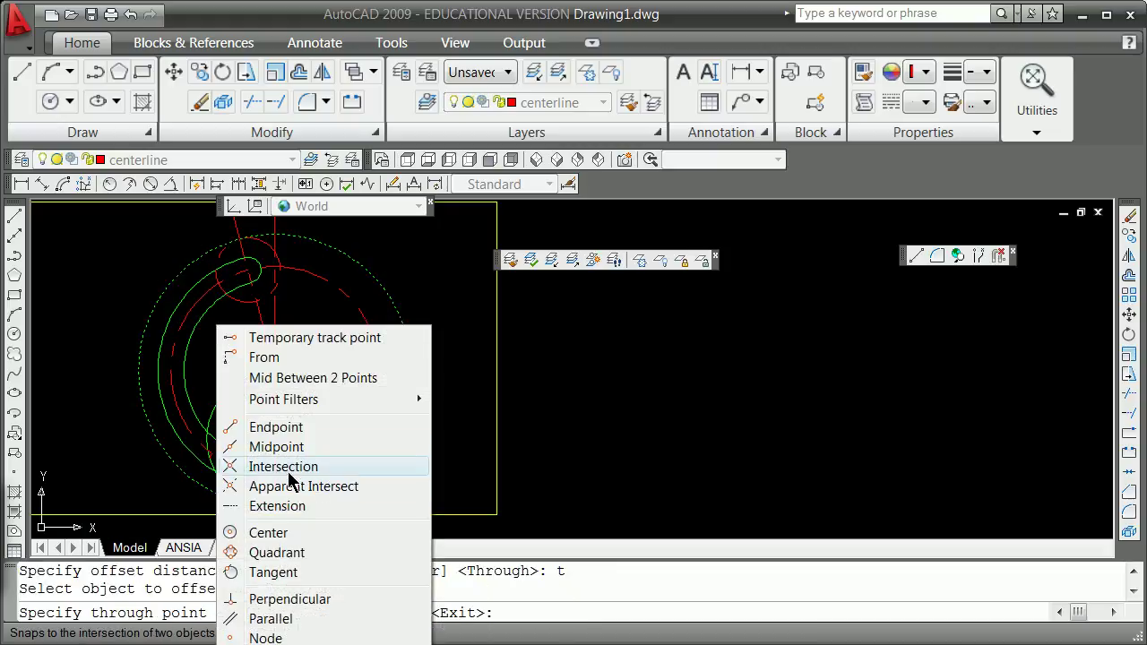
pyautogui.click(289, 468)
pyautogui.click(259, 306)
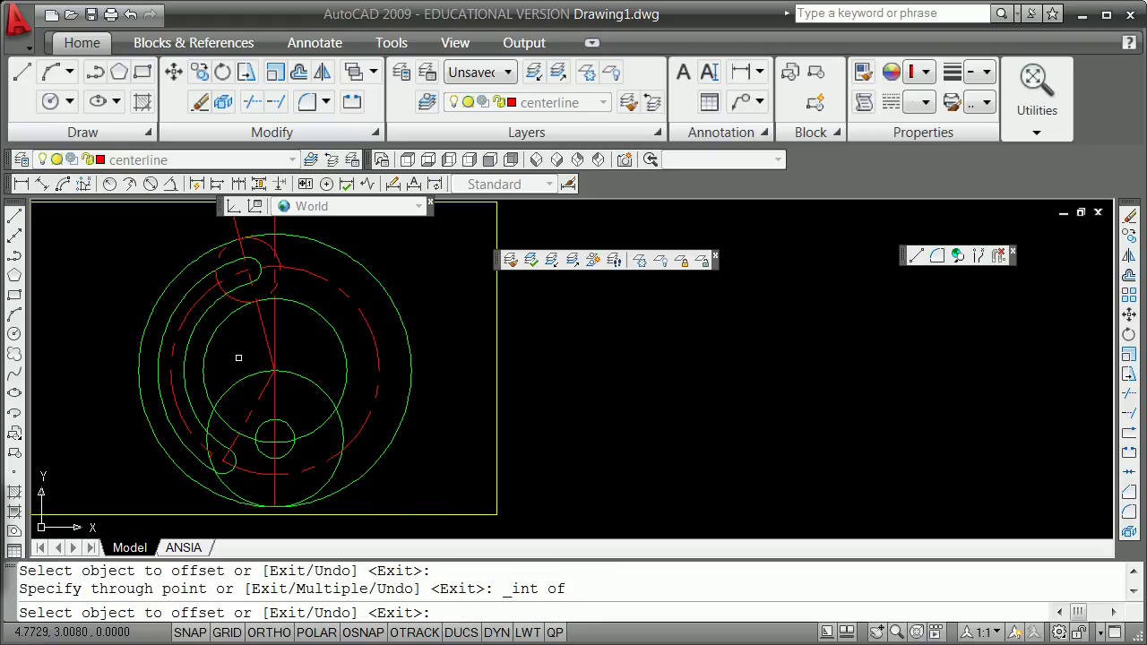
pyautogui.press('Escape')
# - Trim the radius 2.62 circle's right-hand portion between the upper end circle and the large lower circle
pyautogui.write('trim')
pyautogui.press('Return')
pyautogui.click(280, 299)
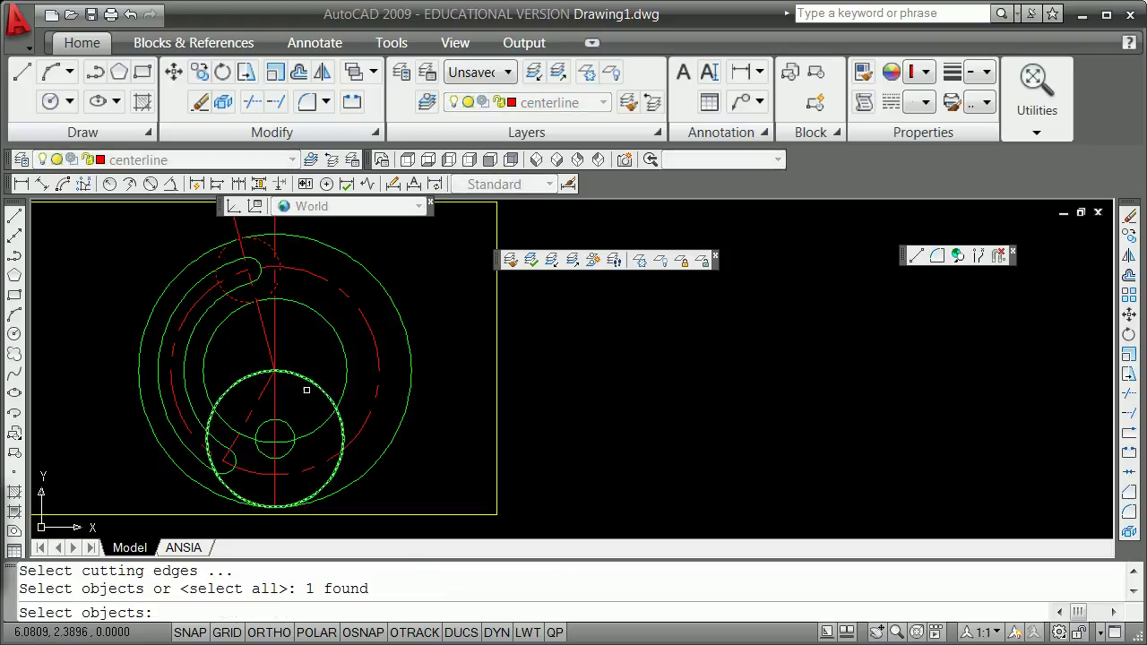
pyautogui.click(333, 476)
pyautogui.press('Return')
pyautogui.click(371, 466)
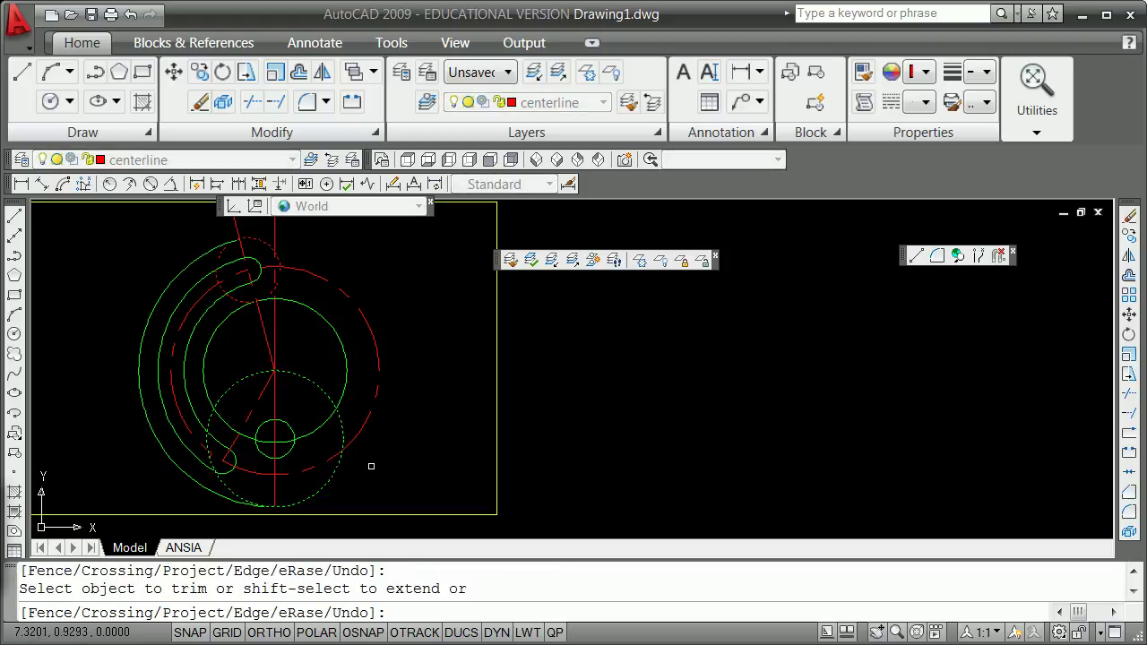
pyautogui.press('Return')
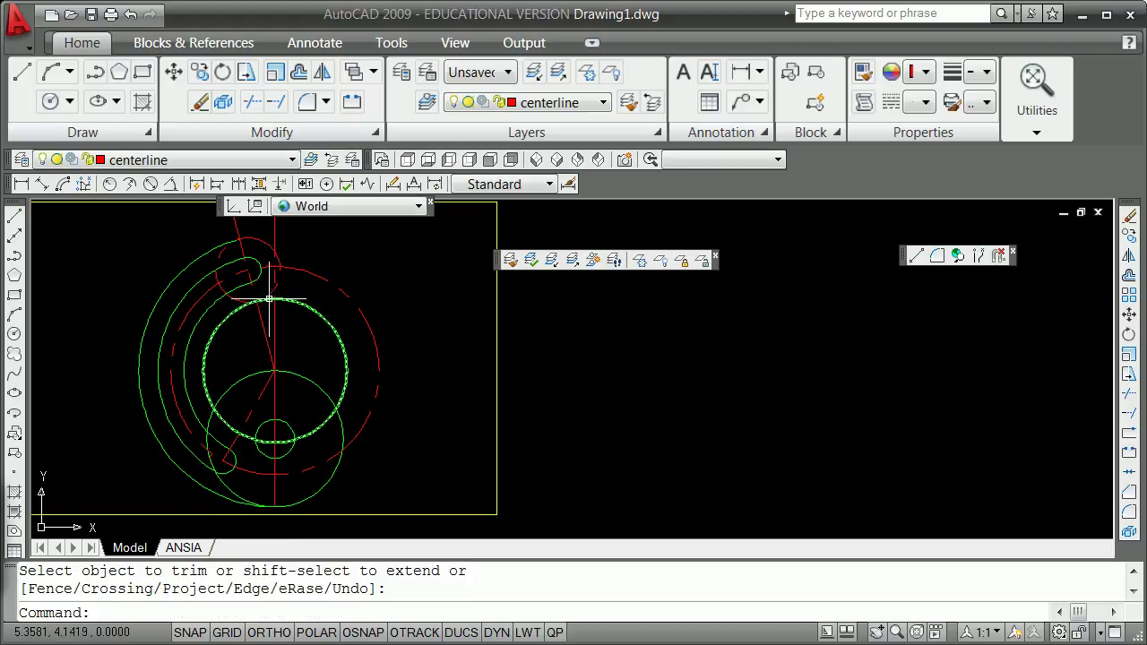
# - Trim the part of the upper end circle that lies between the outer arc and the inner offset circle
pyautogui.press('Return')
pyautogui.press('Return')
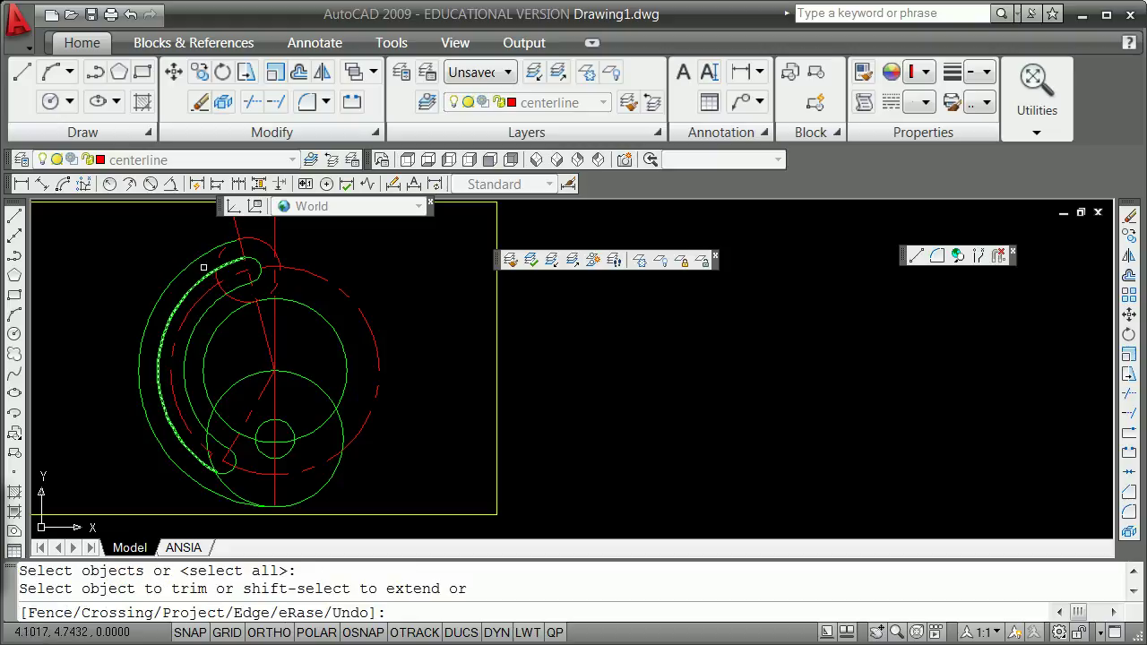
pyautogui.click(219, 273)
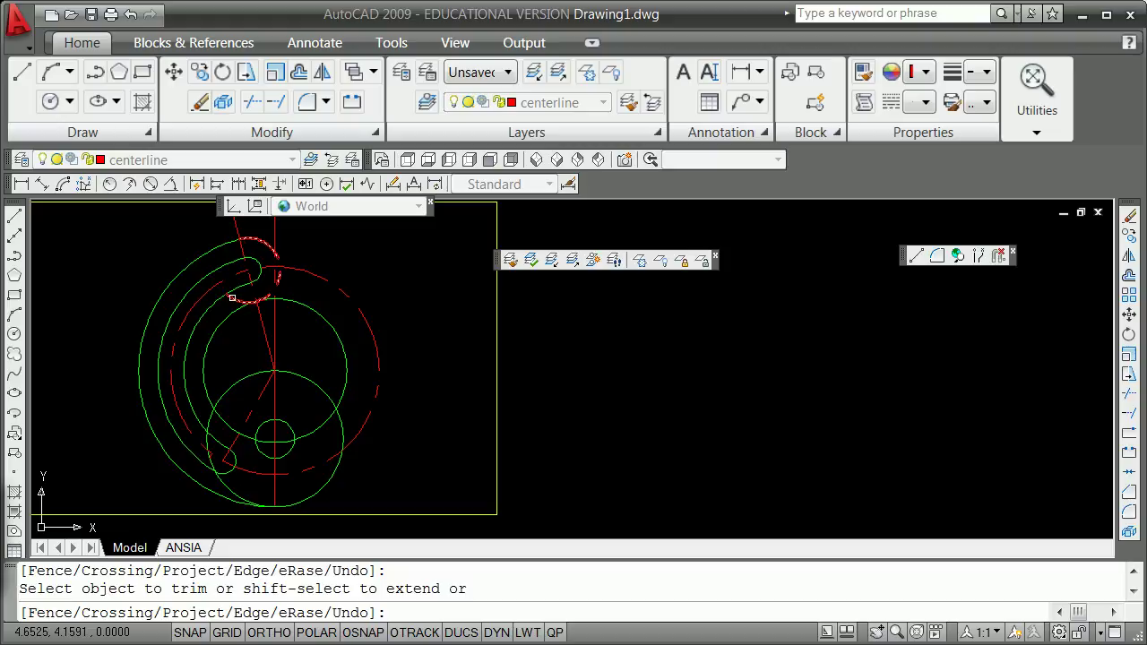
pyautogui.press('Return')
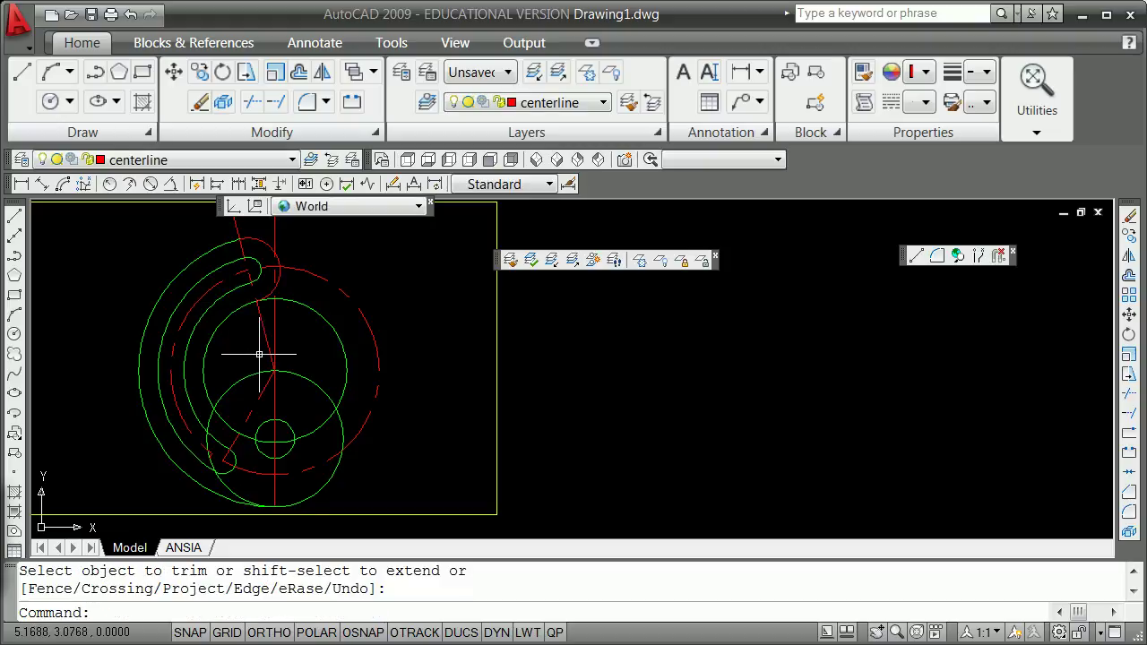
# - List the properties of the inner offset circle to check its radius
pyautogui.press('Return')
pyautogui.click(295, 302)
pyautogui.press('Return')
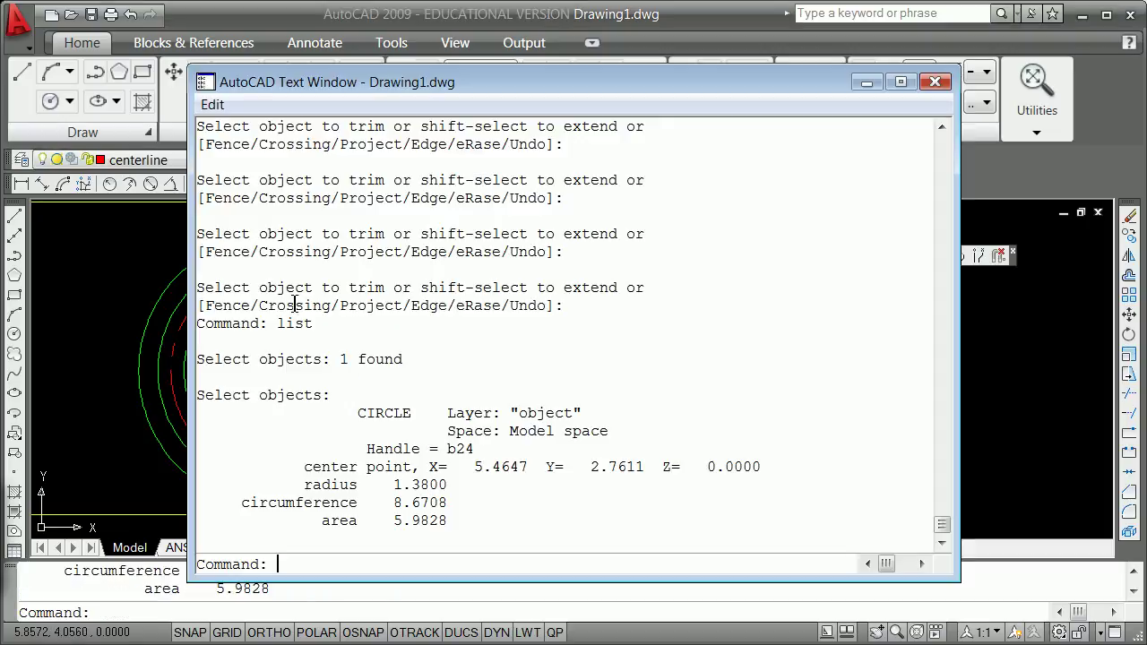
pyautogui.press('Return')
pyautogui.press('Return')
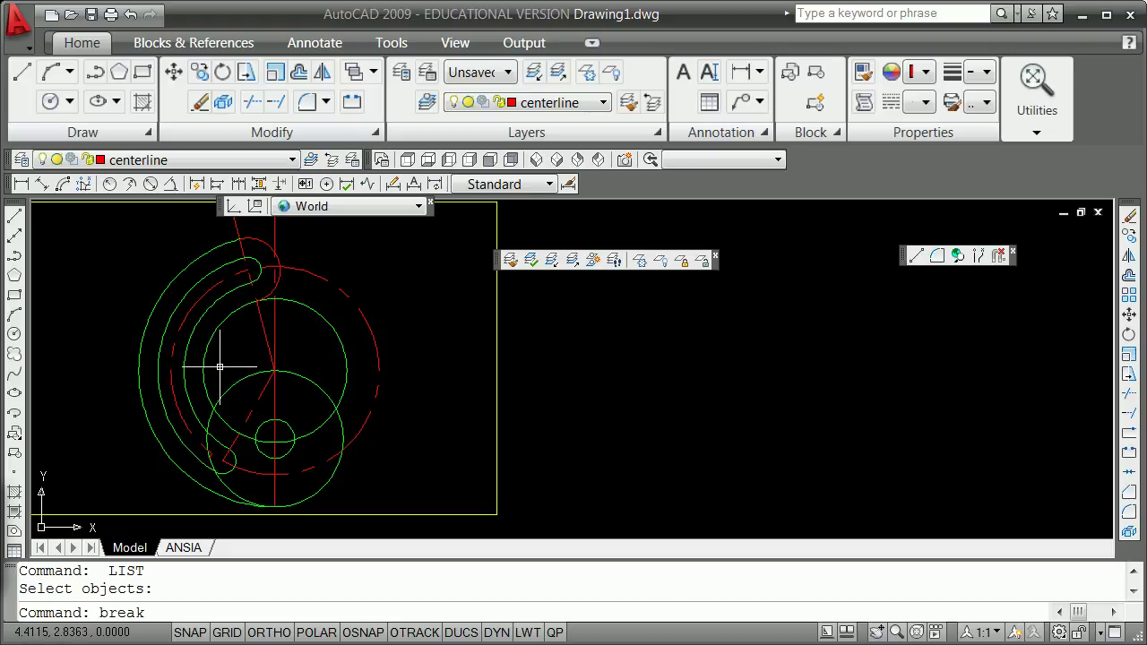
# - Break gaps in the upper-left side of the large lower circle and in the left side of the inner offset circle
pyautogui.write('break')
pyautogui.press('Return')
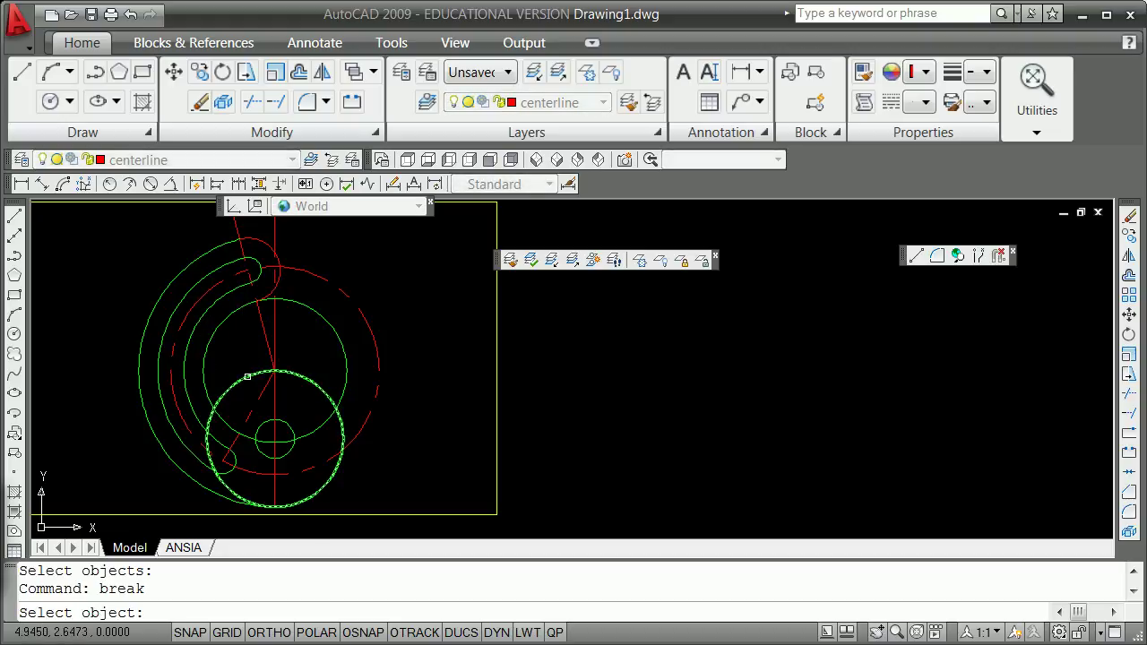
pyautogui.click(249, 369)
pyautogui.click(171, 434)
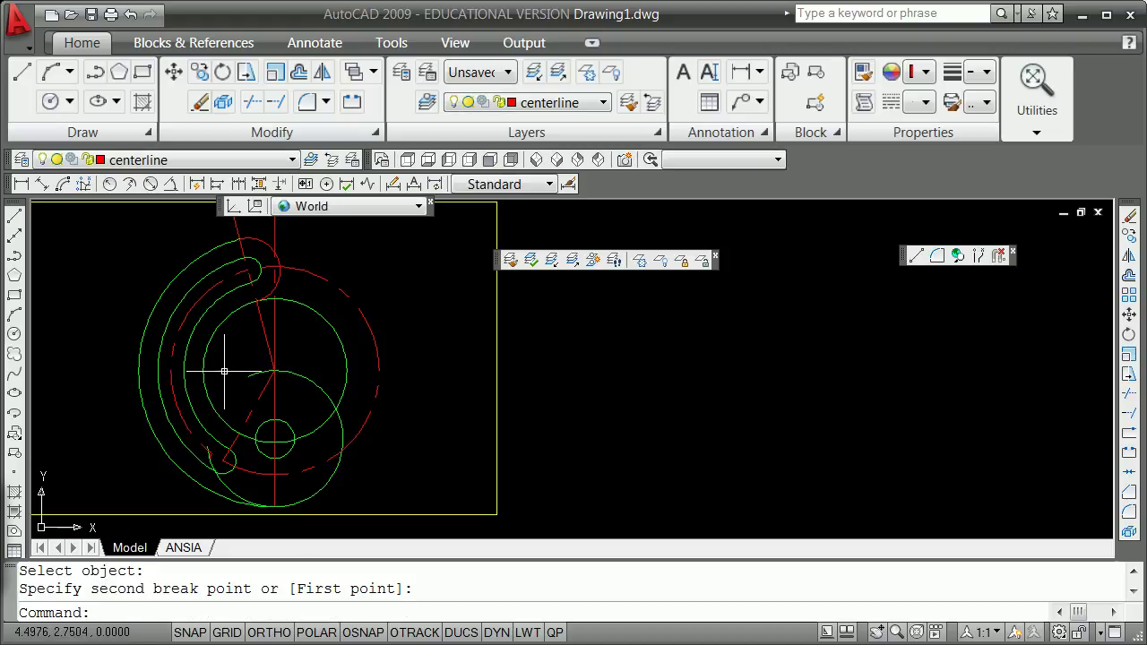
pyautogui.press('Return')
pyautogui.click(219, 328)
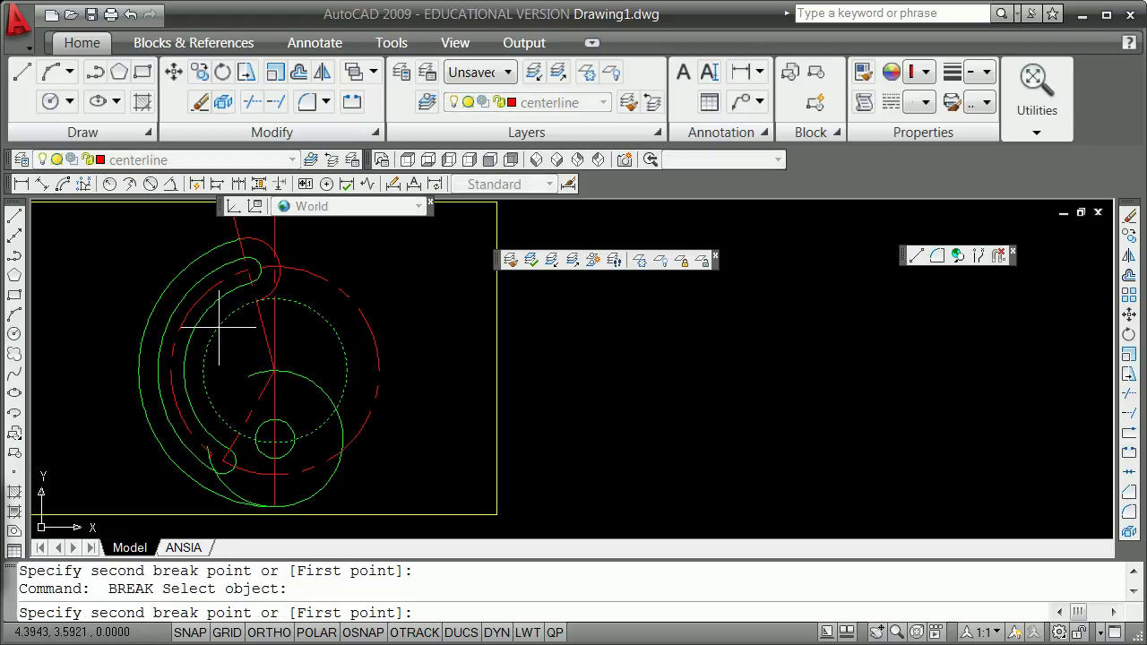
pyautogui.click(196, 394)
# - Fillet the broken lower circle and the broken inner offset circle on their left side with a radius of .63
pyautogui.write('f')
pyautogui.press('Return')
pyautogui.write('r')
pyautogui.press('Return')
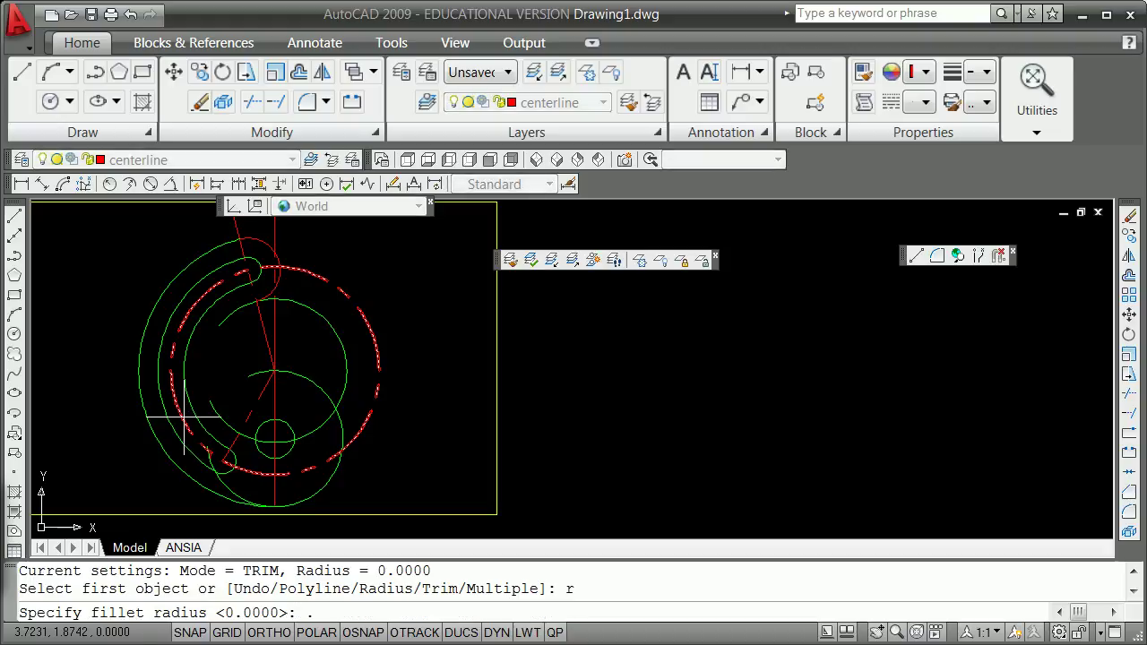
pyautogui.write('.63')
pyautogui.press('Return')
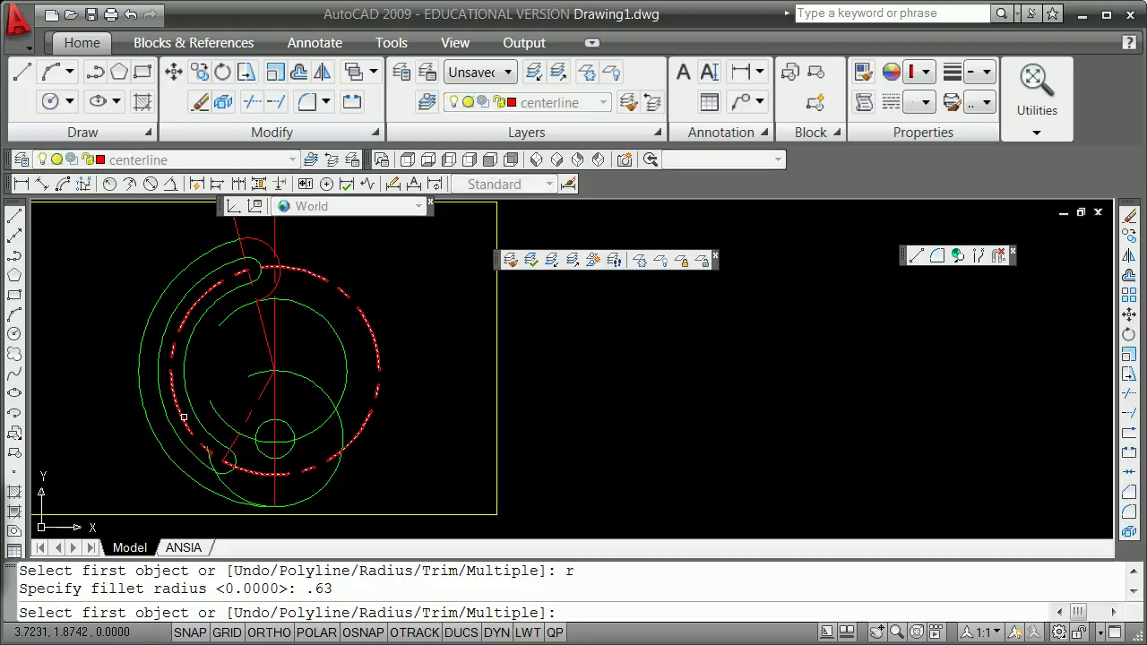
pyautogui.click(214, 408)
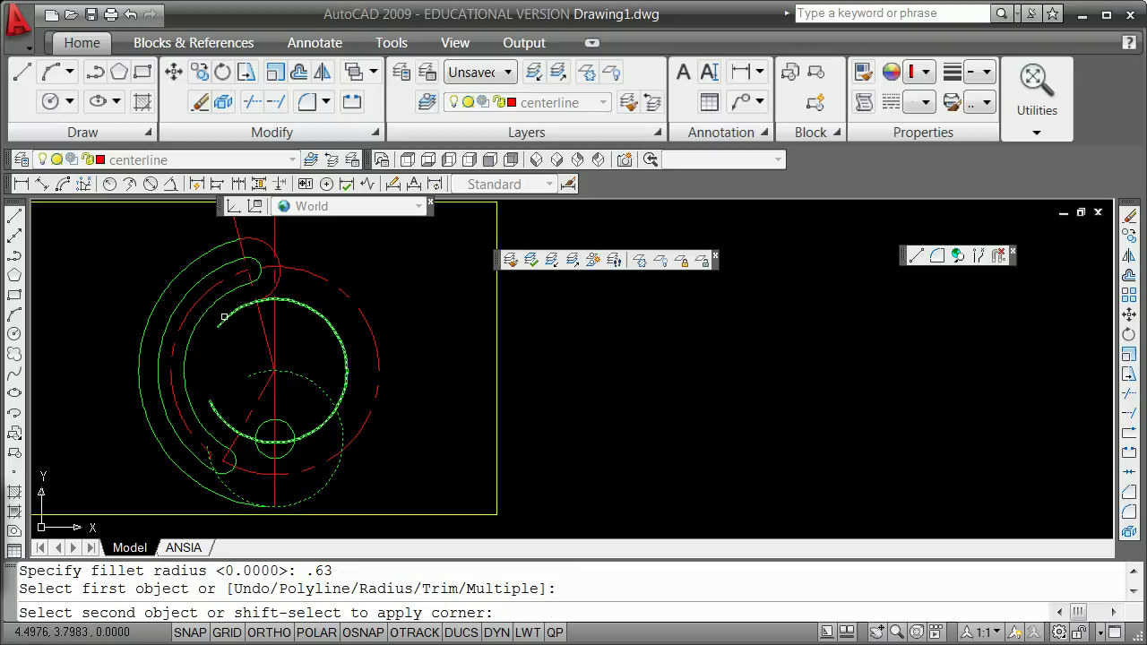
pyautogui.click(229, 323)
# - Trim the excess of the inner offset circle beyond the upper end arc, keeping only the piece that meets the fillet
pyautogui.write('trim')
pyautogui.press('Return')
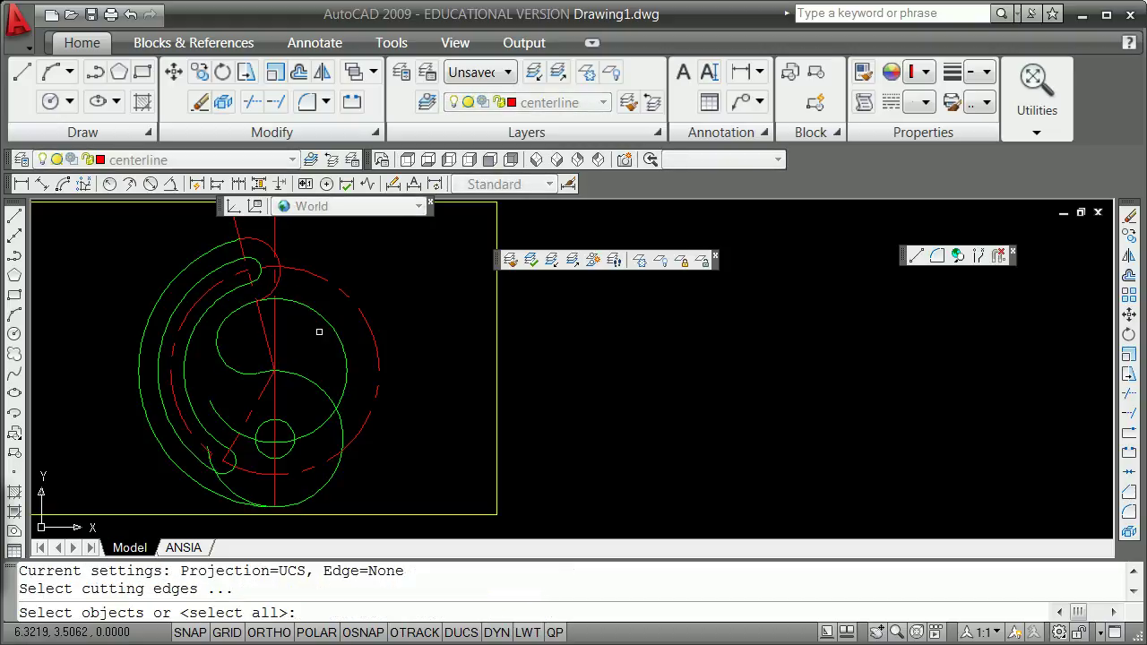
pyautogui.click(261, 295)
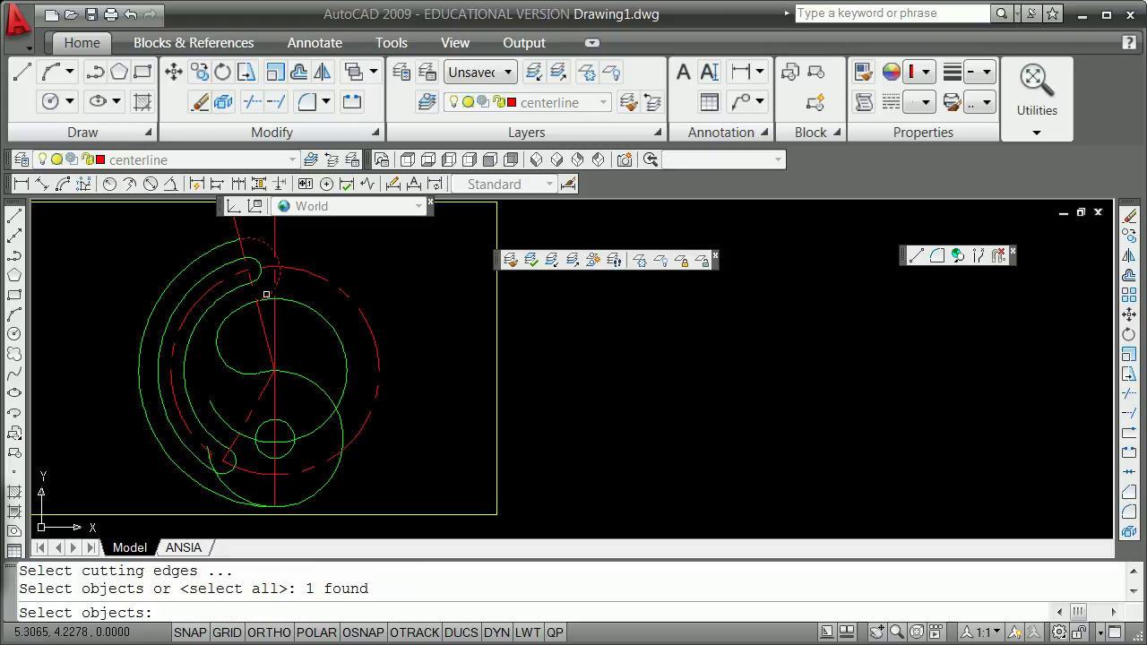
pyautogui.press('Return')
pyautogui.click(289, 301)
pyautogui.press('Return')
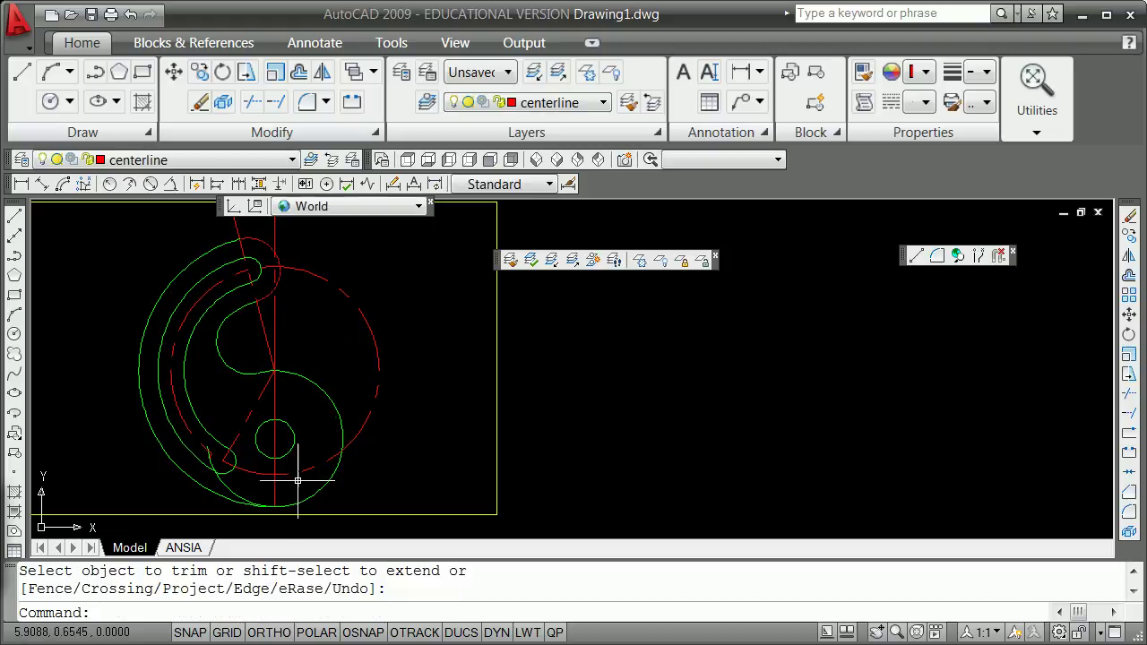
# - Trim the leftover left portion of the large lower circle inside the outer arc
pyautogui.press('Return')
pyautogui.click(219, 492)
pyautogui.press('Return')
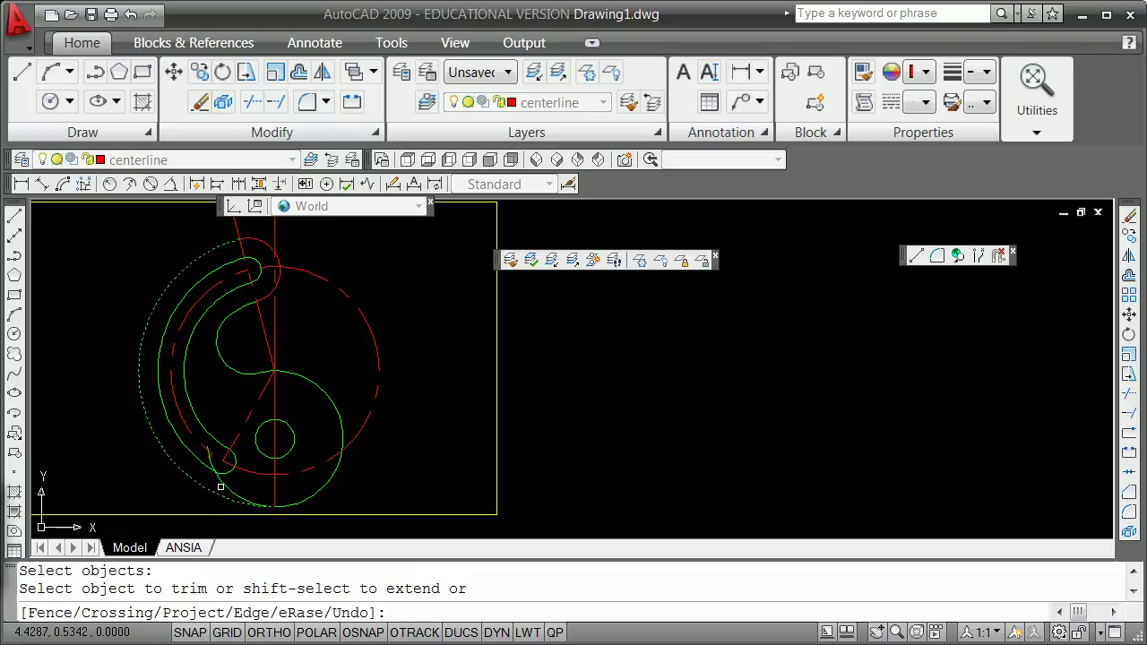
pyautogui.press('Return')
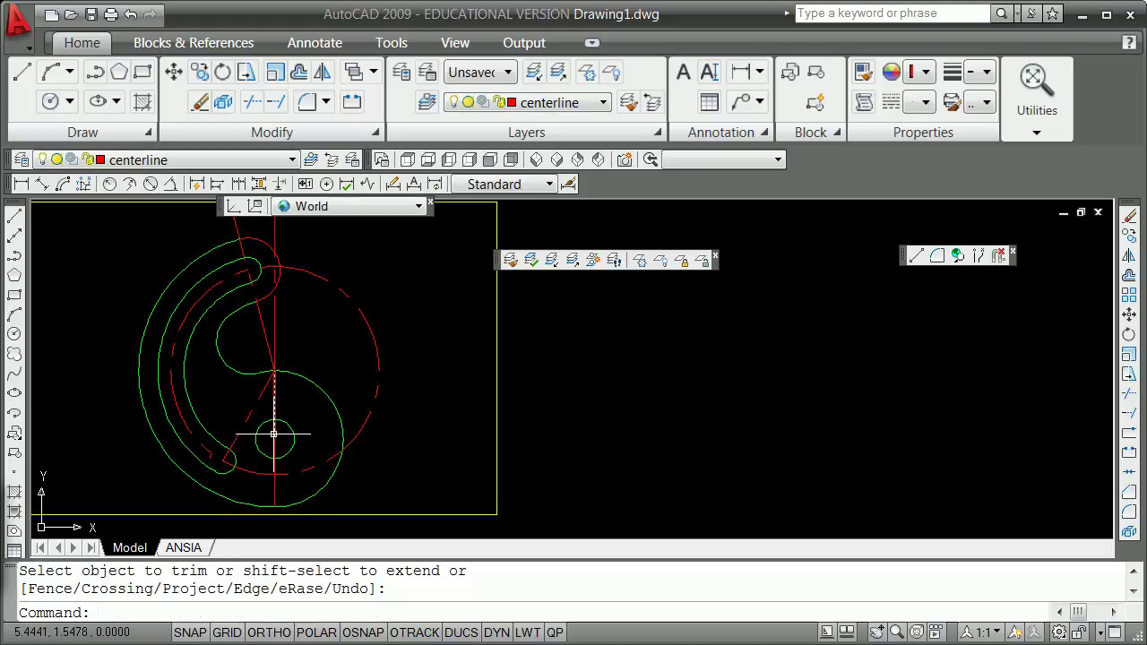
# - Change the outer end arc around the upper slot end to the object layer
pyautogui.click(260, 240)
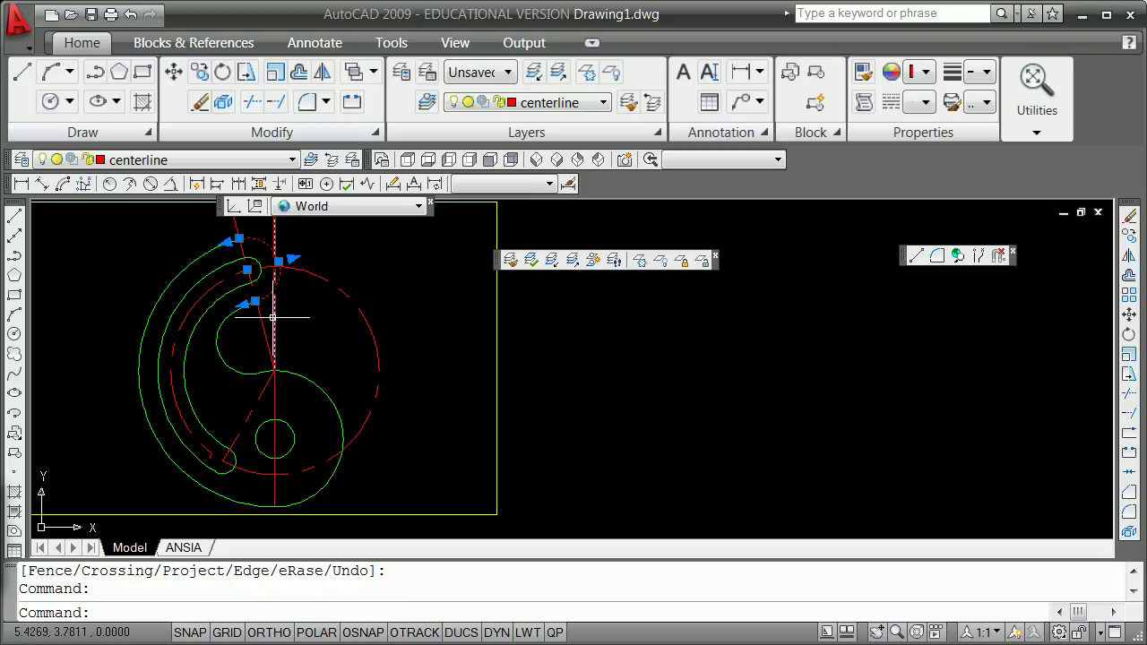
pyautogui.click(285, 162)
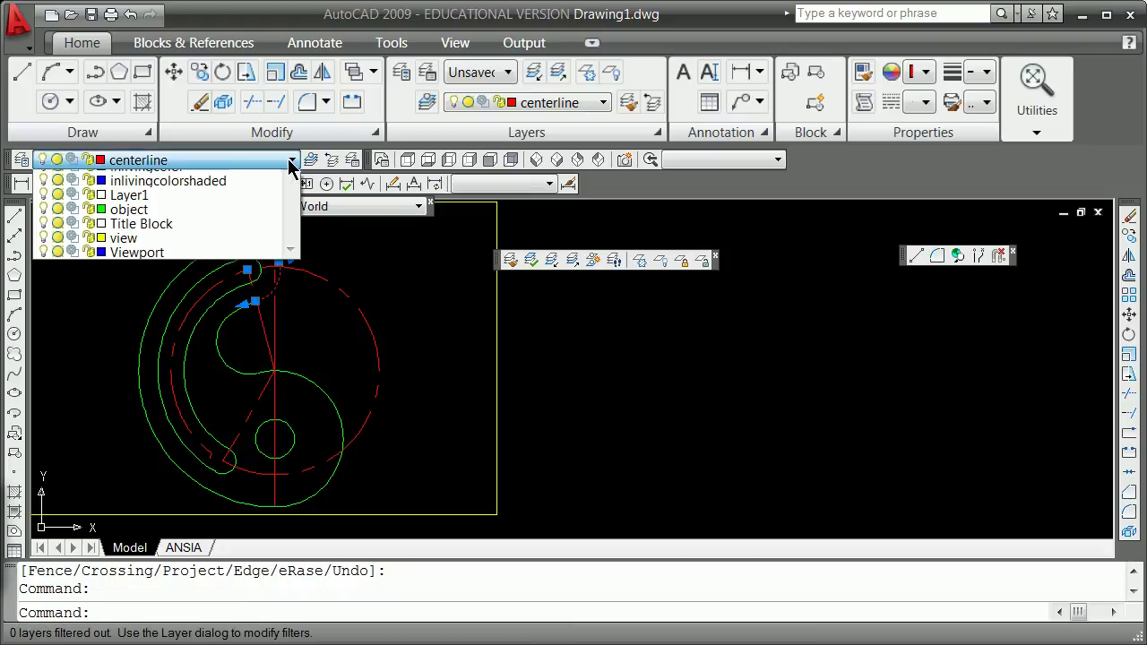
pyautogui.click(157, 281)
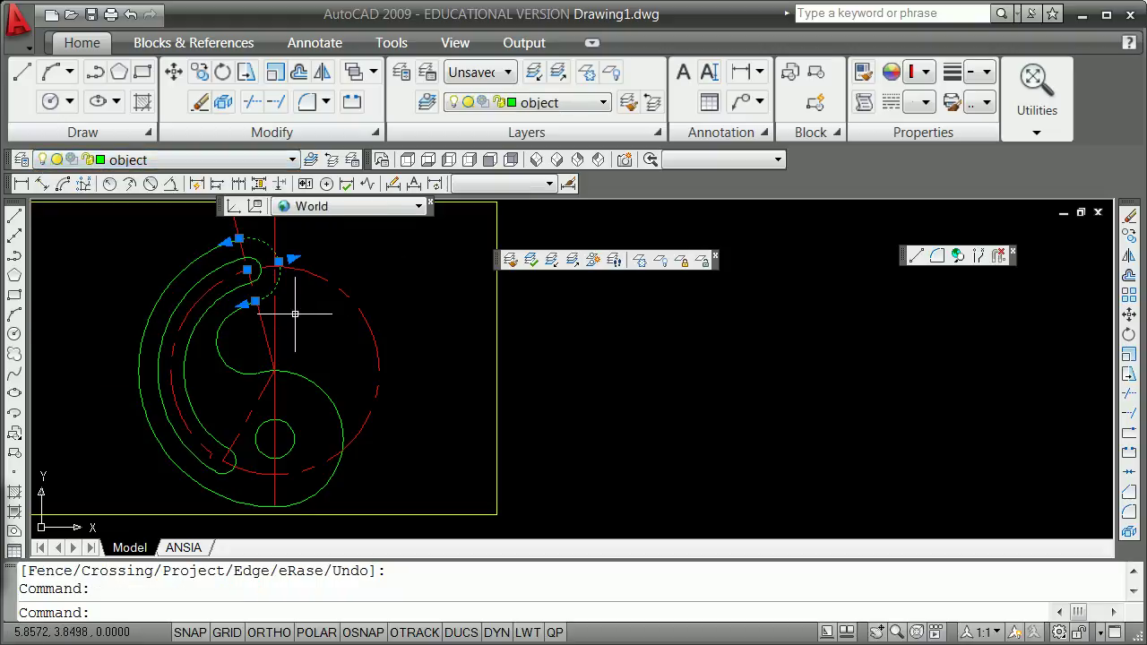
# - Break the centerline circle, removing its right-hand portion so only the arc running along the curved slot remains
pyautogui.press('Escape')
pyautogui.press('Escape')
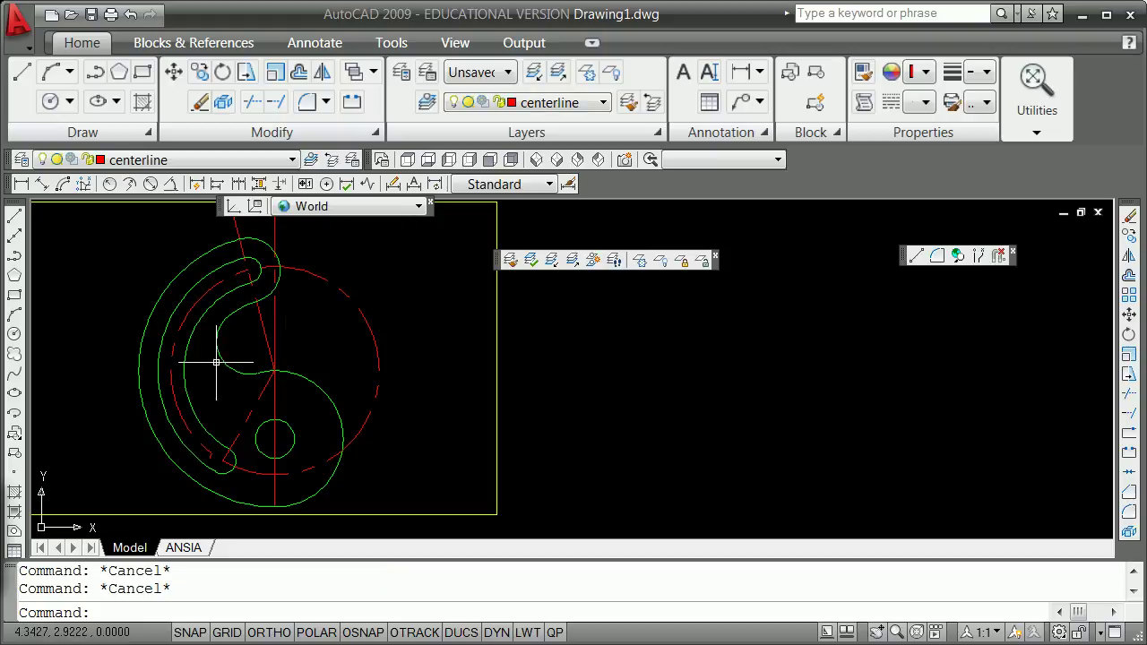
pyautogui.moveTo(255, 297)
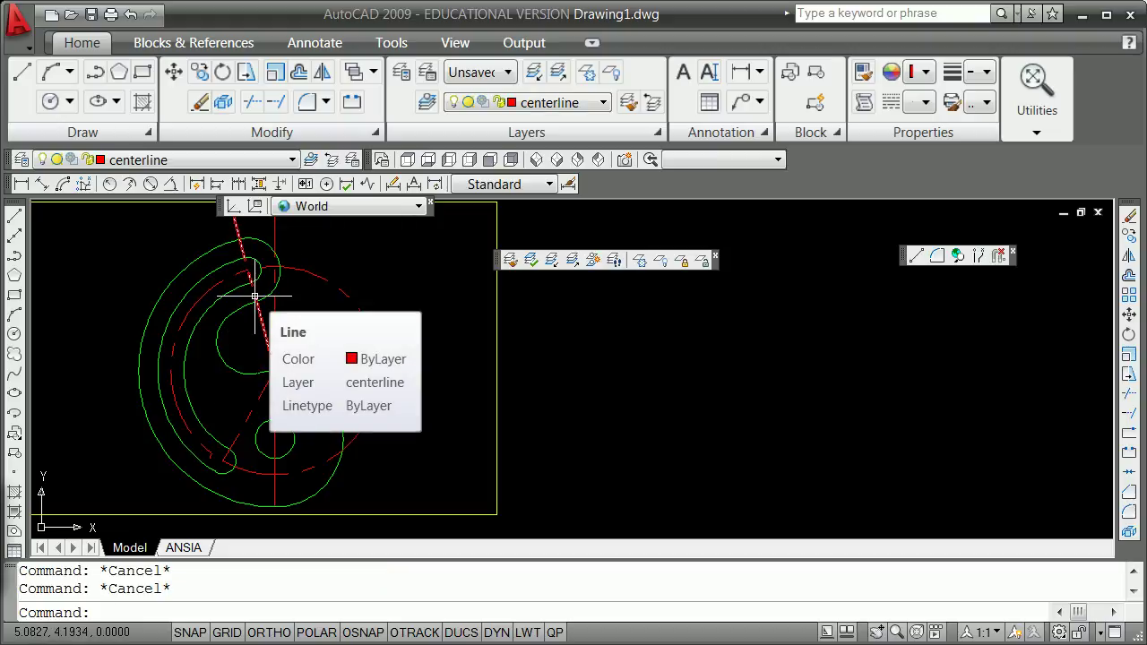
pyautogui.write('break')
pyautogui.press('Return')
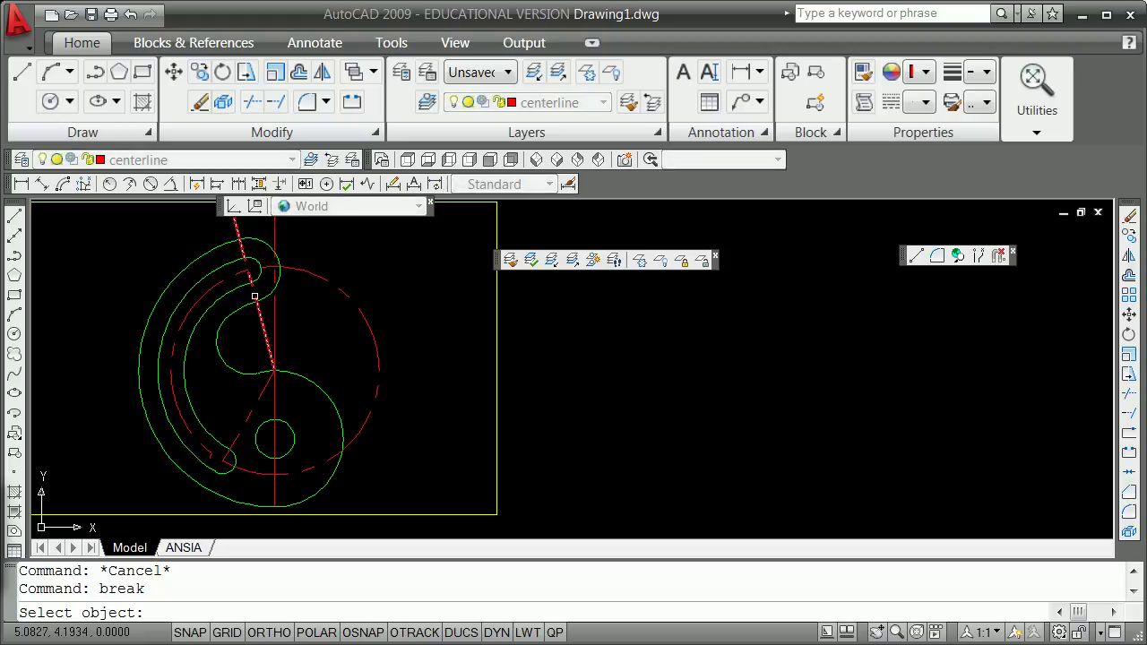
pyautogui.click(239, 463)
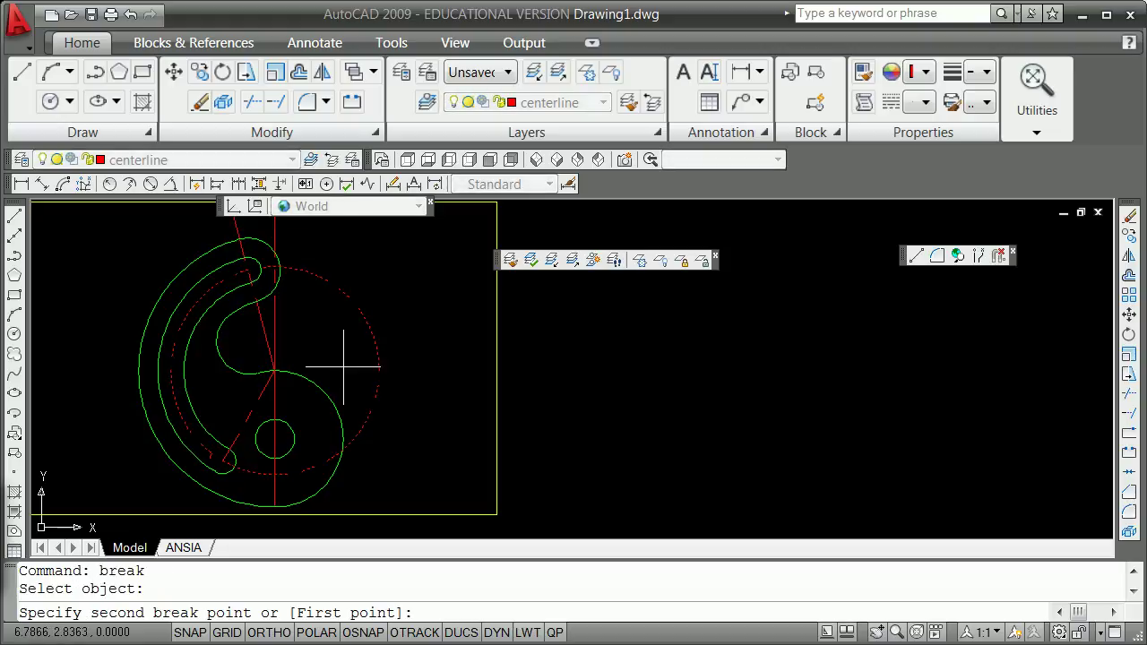
pyautogui.click(261, 248)
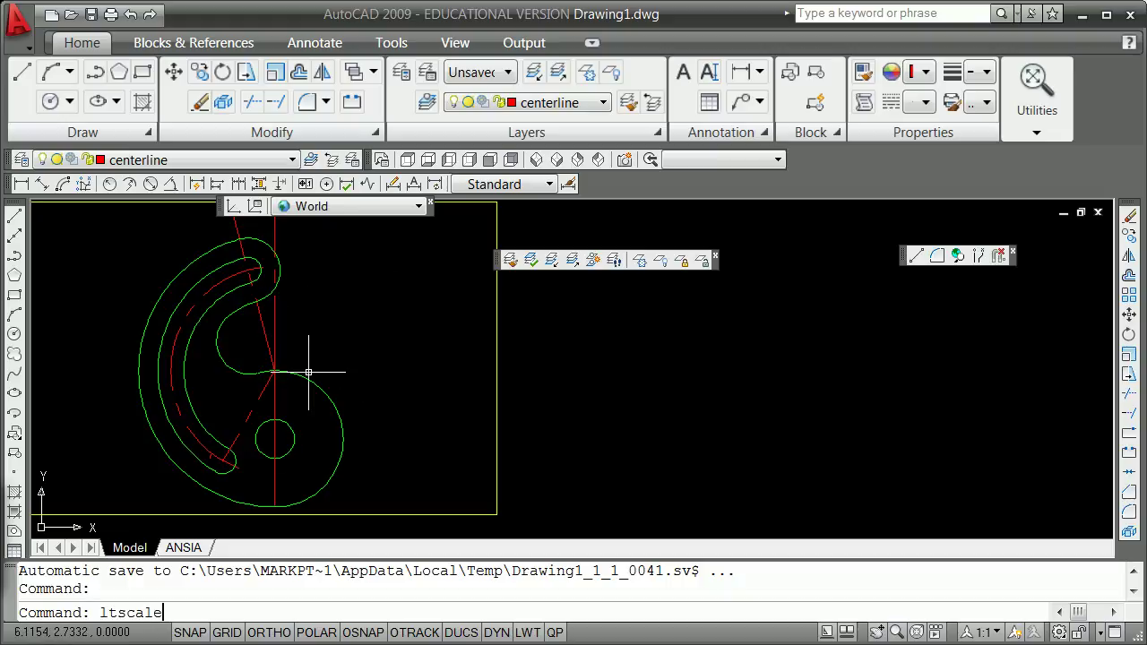
# - Set the linetype scale factor to 10
pyautogui.write('ltscale')
pyautogui.press('Return')
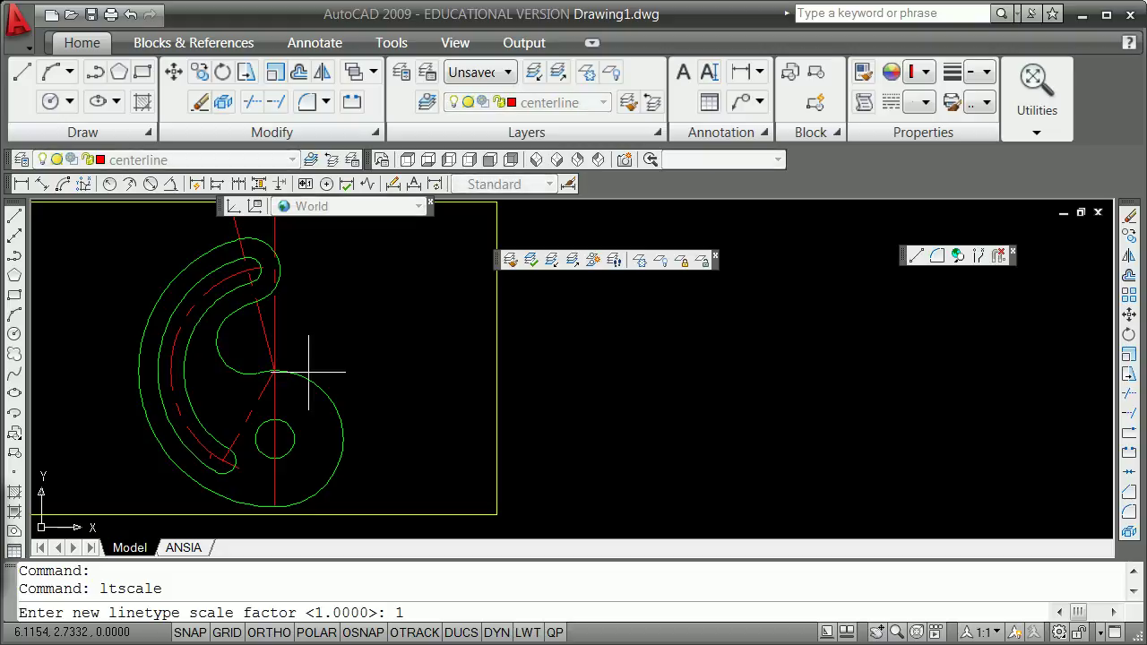
pyautogui.write('10')
pyautogui.press('Return')
# - Set the linetype scale factor to .1
pyautogui.write('ltscale')
pyautogui.press('Return')
pyautogui.write('.1')
pyautogui.press('Return')
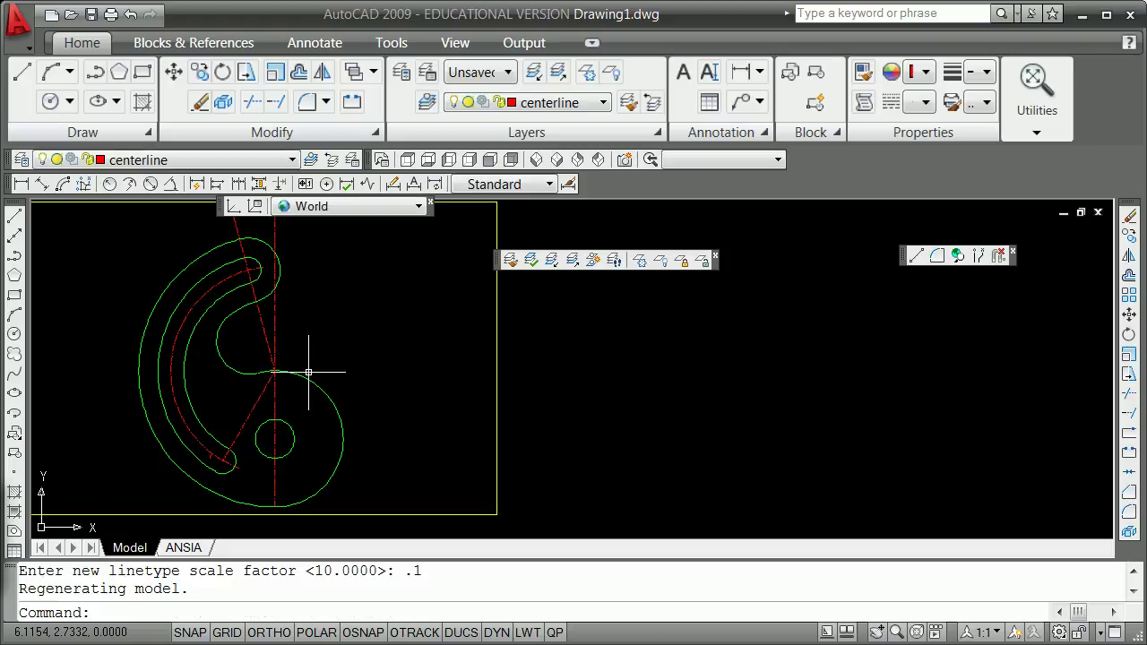
# - Erase the short leftover centerline piece beside the lower end of the curved slot
pyautogui.scroll(2, 260, 394)
pyautogui.scroll(-1, 211, 502)
pyautogui.write('e')
pyautogui.press('Return')
pyautogui.click(187, 493)
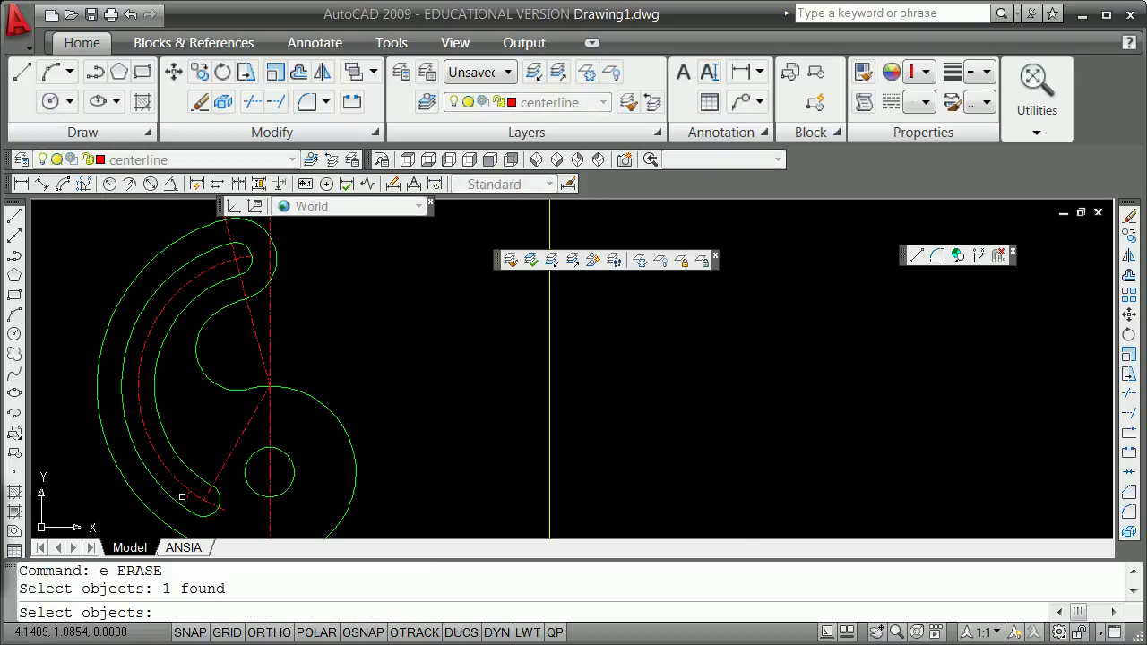
pyautogui.scroll(-4, 197, 460)
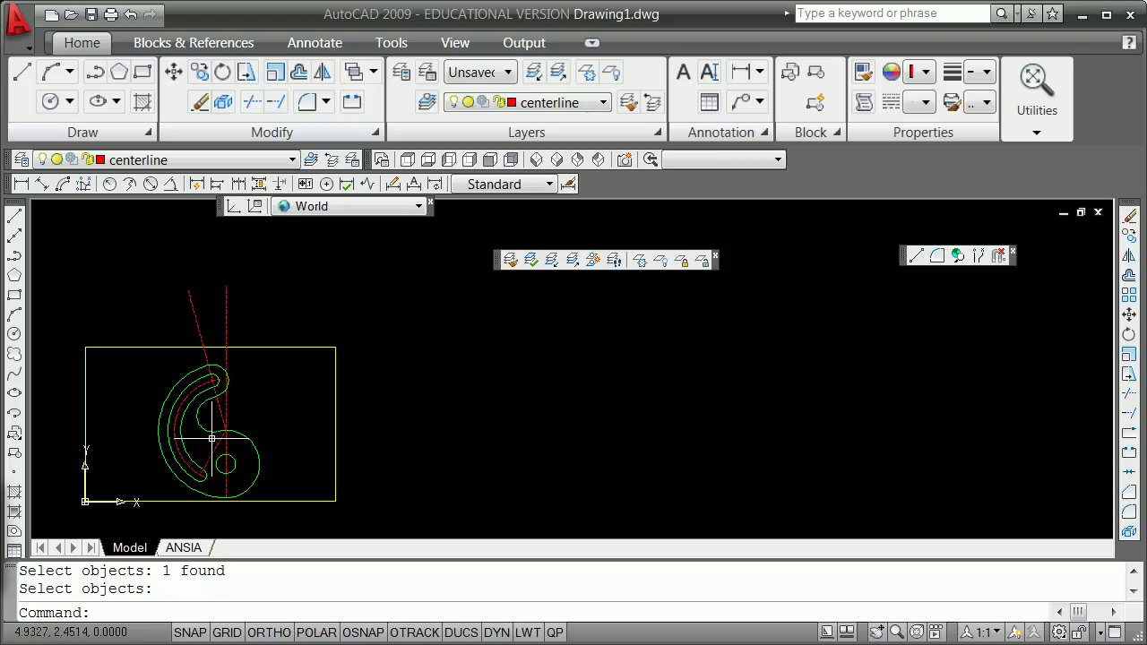
# - Make the dimension layer current and add a radius dimension to the slot's center arc, placed outside the part at lower left
pyautogui.click(291, 162)
pyautogui.click(207, 206)
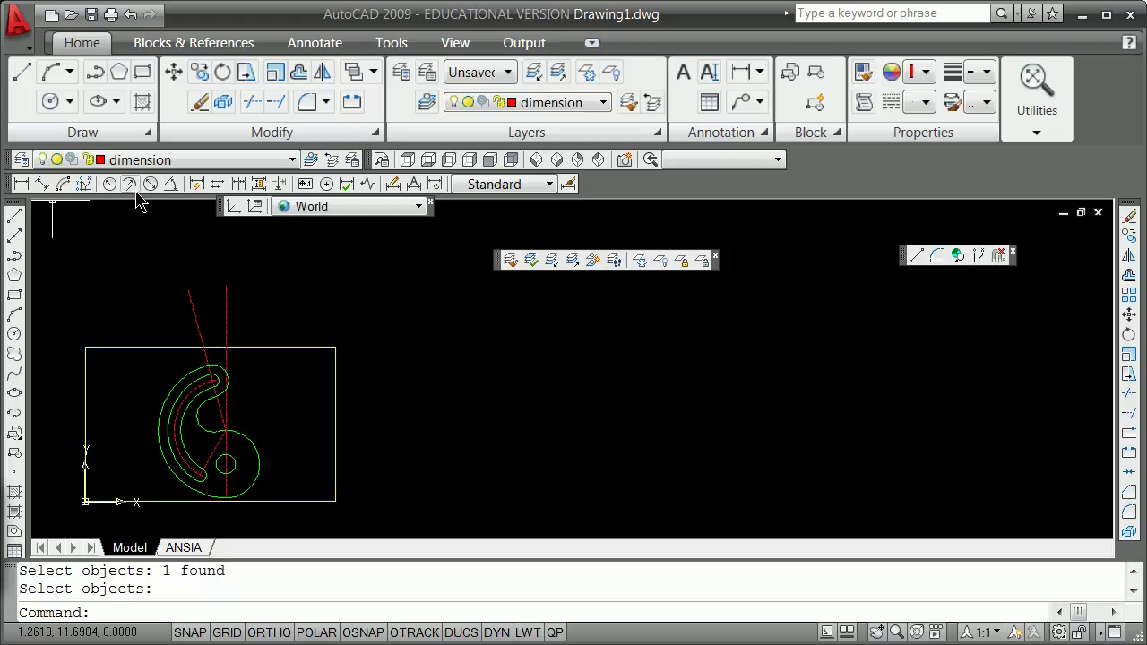
pyautogui.click(109, 185)
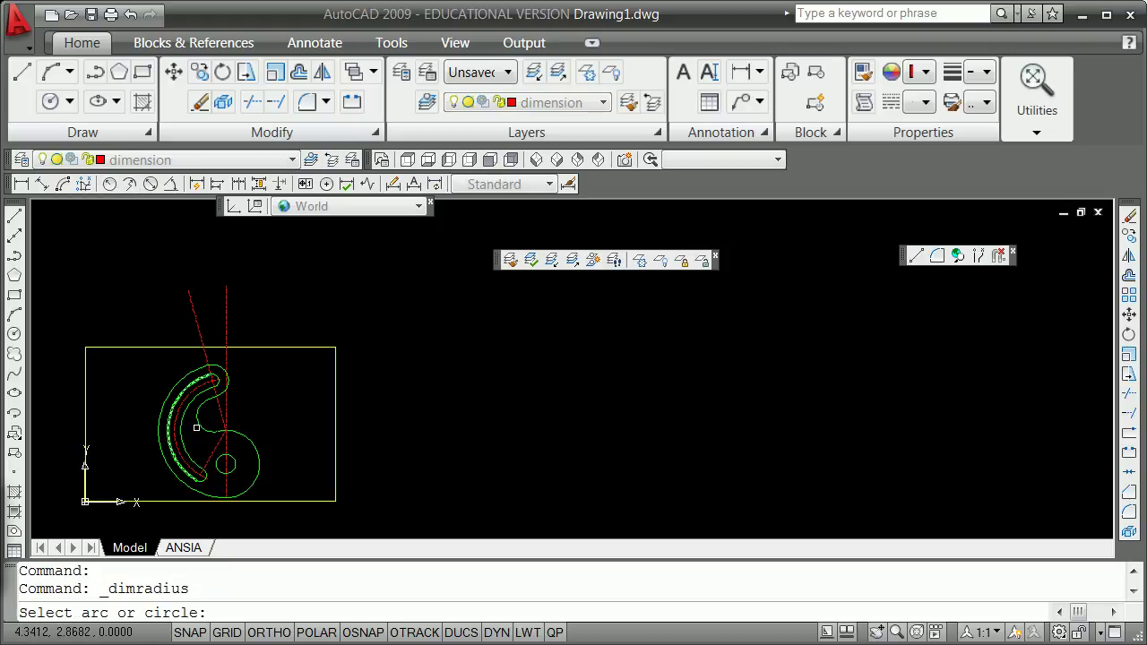
pyautogui.click(191, 472)
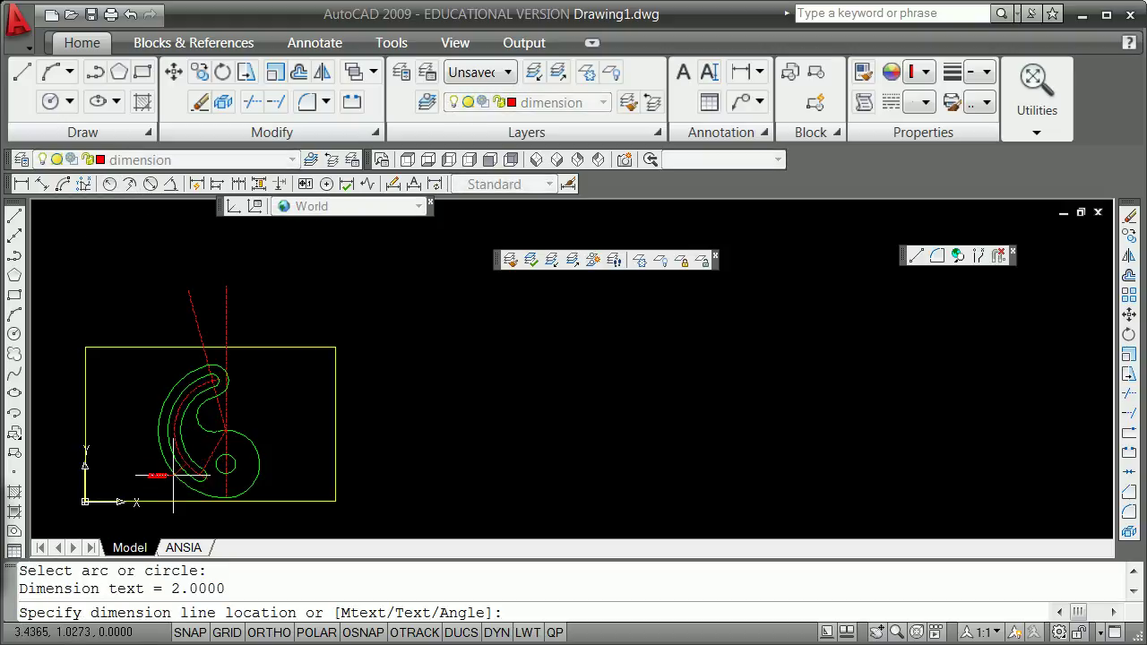
pyautogui.click(165, 484)
pyautogui.scroll(4, 162, 475)
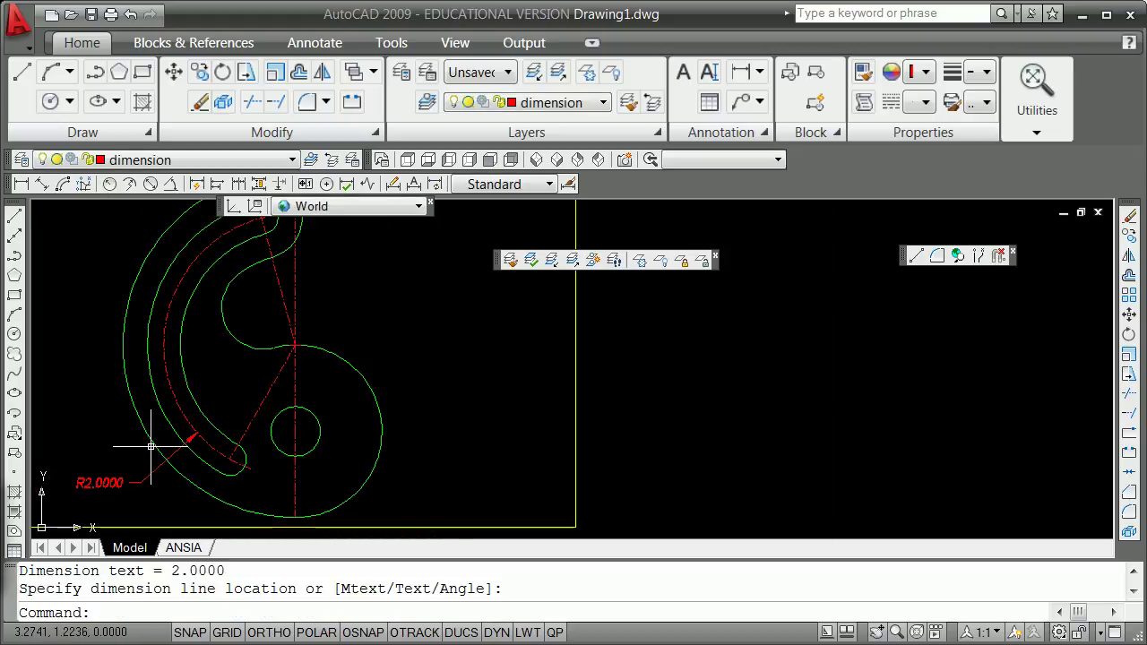
# - Add a radius dimension to the large outer arc, with its text near the intersection of the centerlines
pyautogui.click(110, 185)
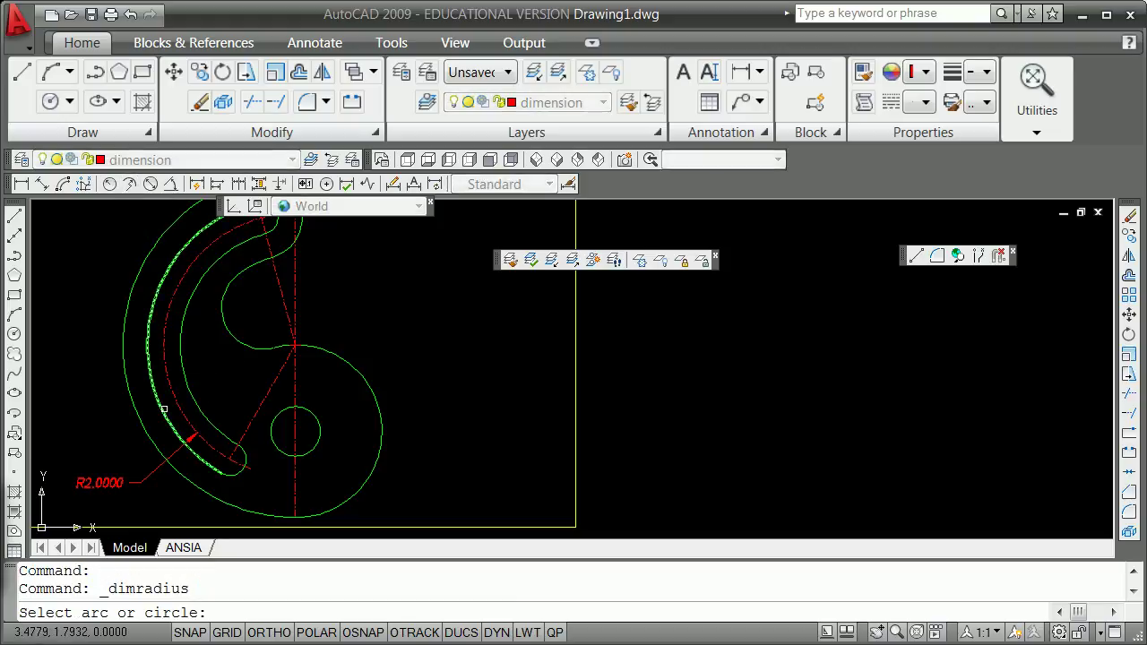
pyautogui.click(143, 419)
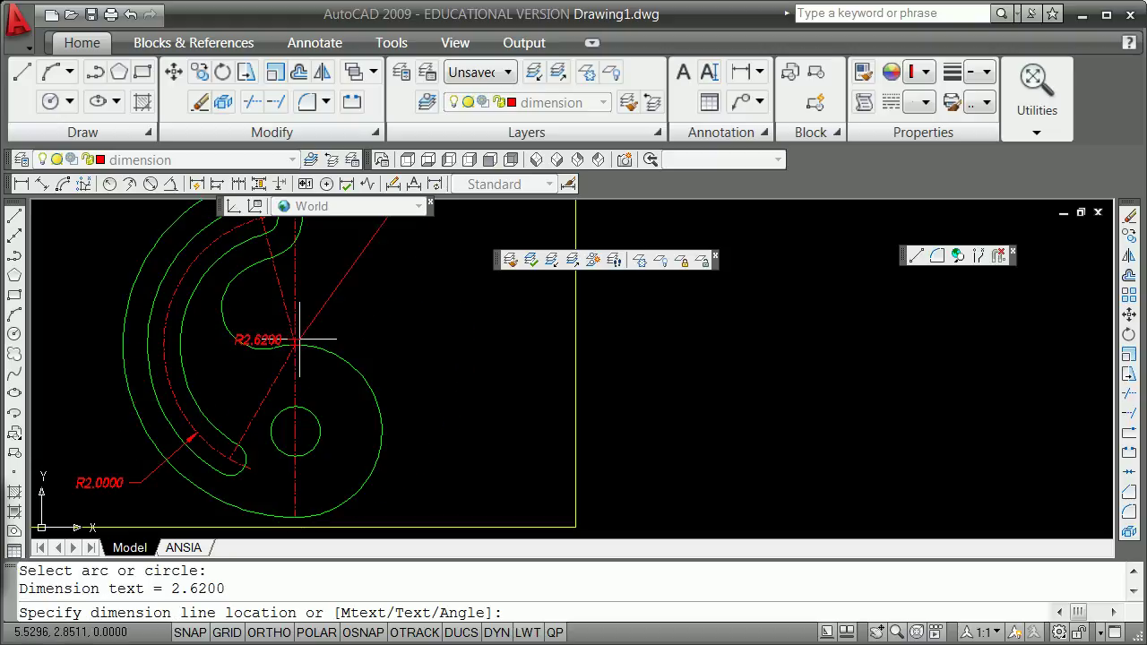
pyautogui.click(285, 347)
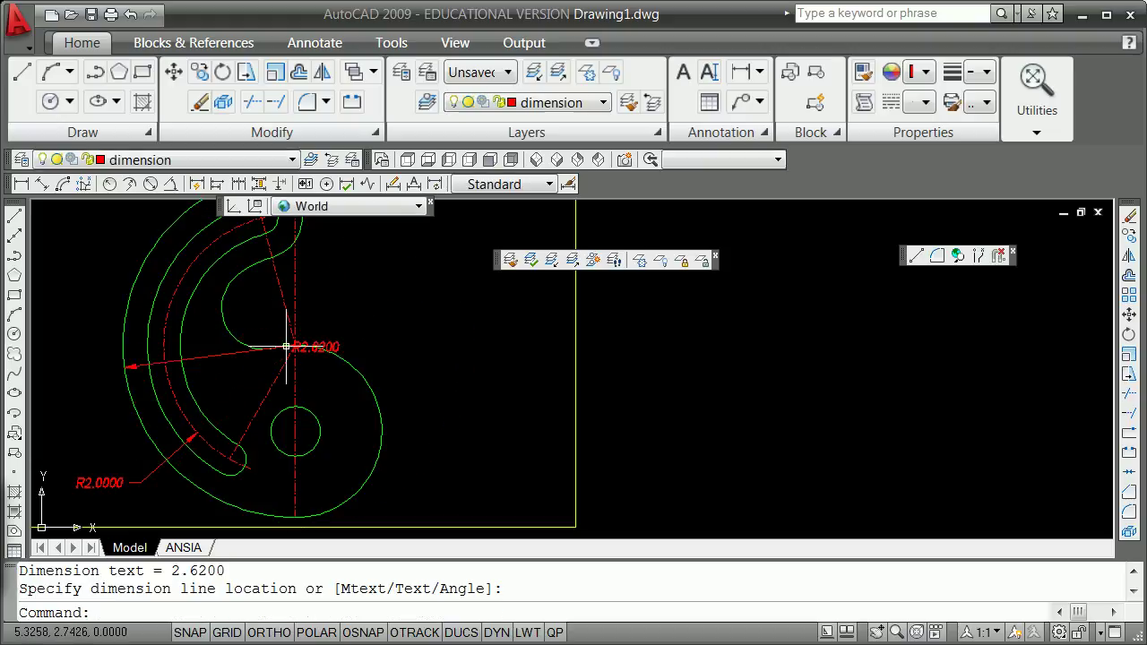
# - Move the outer arc's radius dimension by its grip near the centerline intersection, shifting the grip point to the right
pyautogui.click(329, 346)
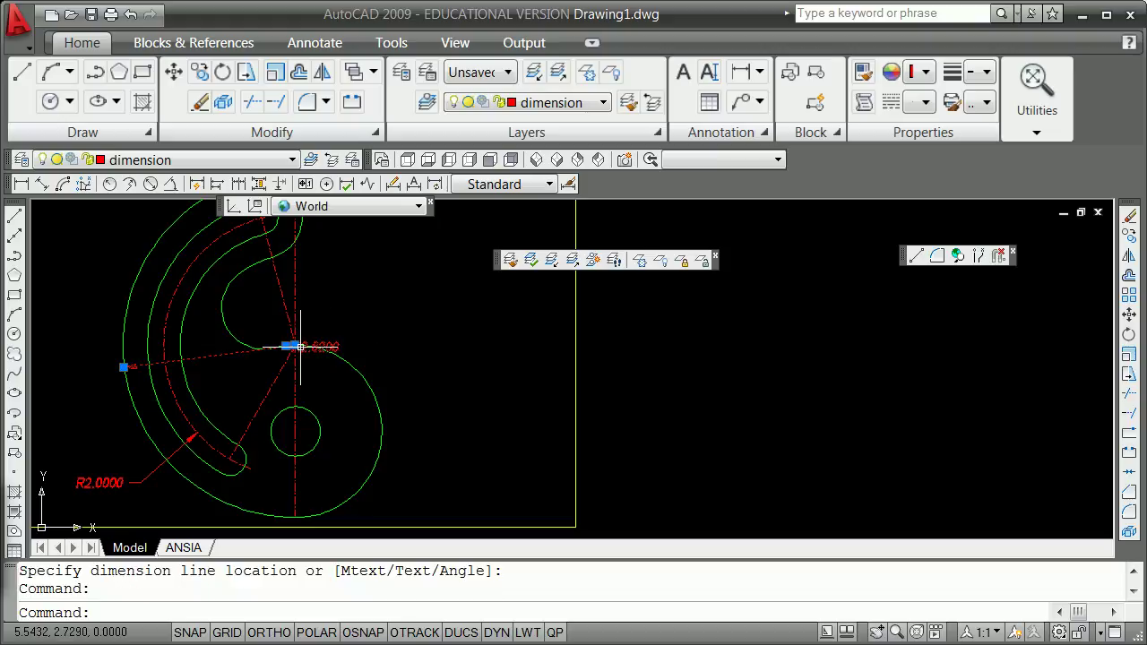
pyautogui.click(289, 346)
pyautogui.click(346, 337)
pyautogui.press('Escape')
pyautogui.press('Escape')
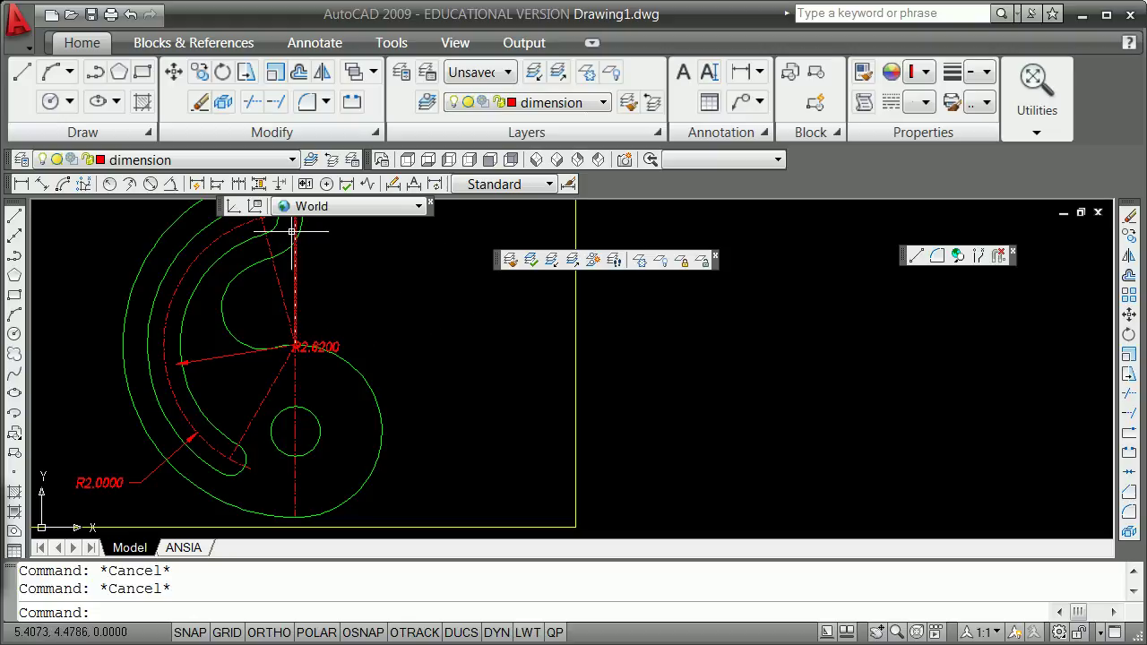
# - Add an angular dimension between the vertical centerline and the upper rotated centerline, placed above their intersection
pyautogui.click(175, 185)
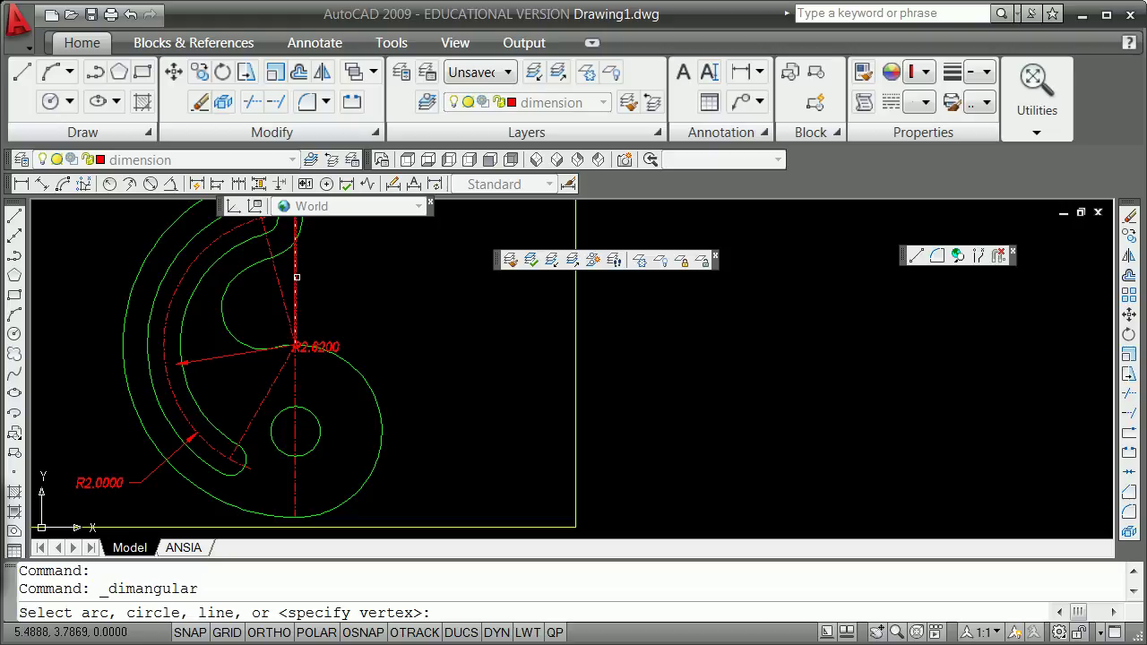
pyautogui.click(295, 276)
pyautogui.click(294, 278)
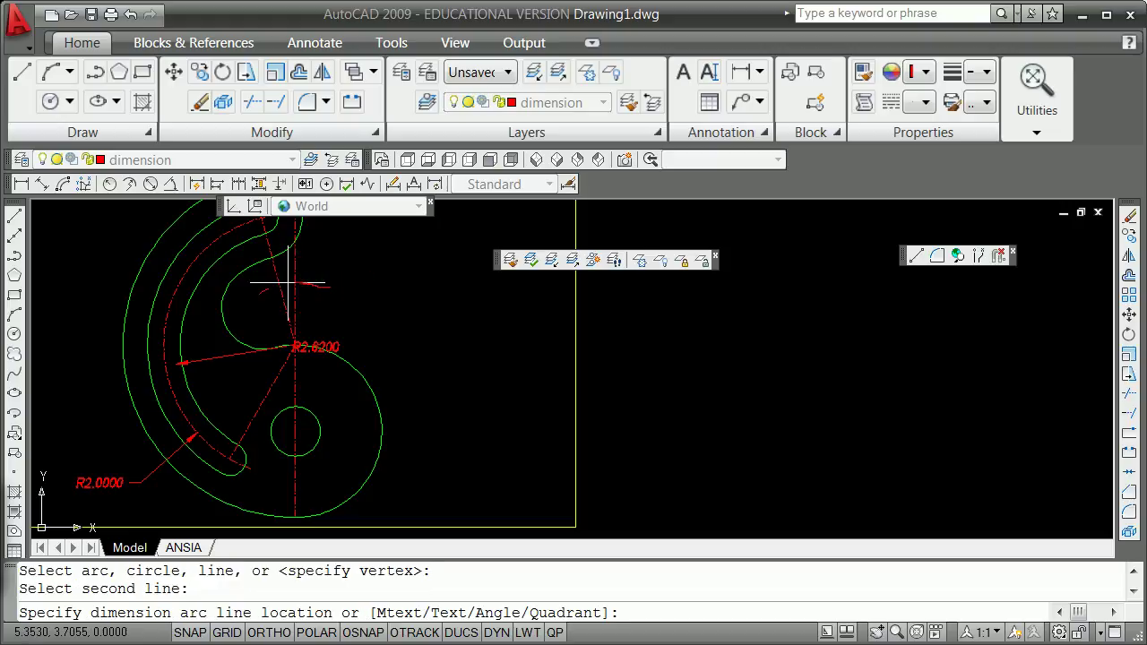
pyautogui.click(292, 279)
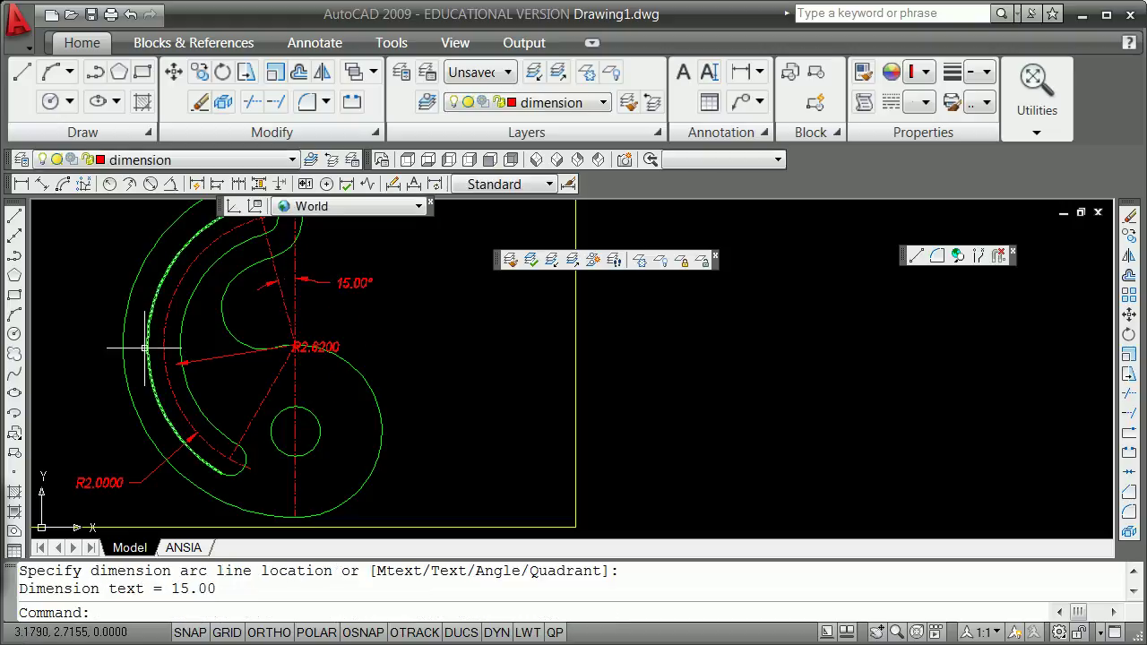
# - Add an angular dimension between the vertical centerline and the lower rotated centerline, placed below their intersection
pyautogui.click(176, 186)
pyautogui.click(296, 378)
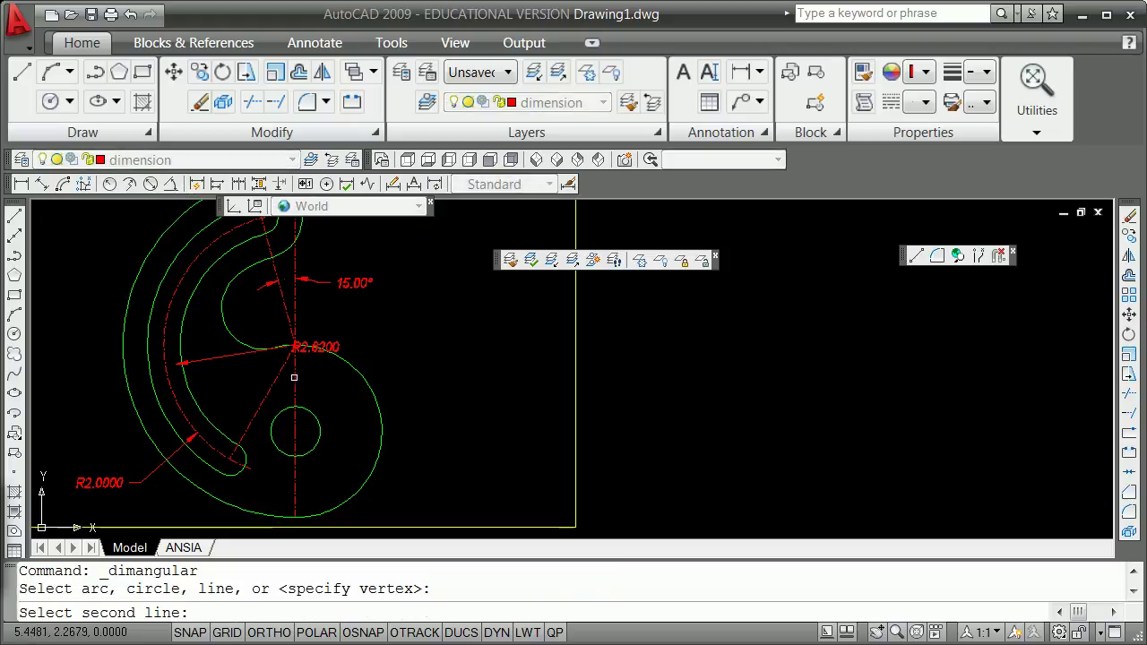
pyautogui.click(282, 376)
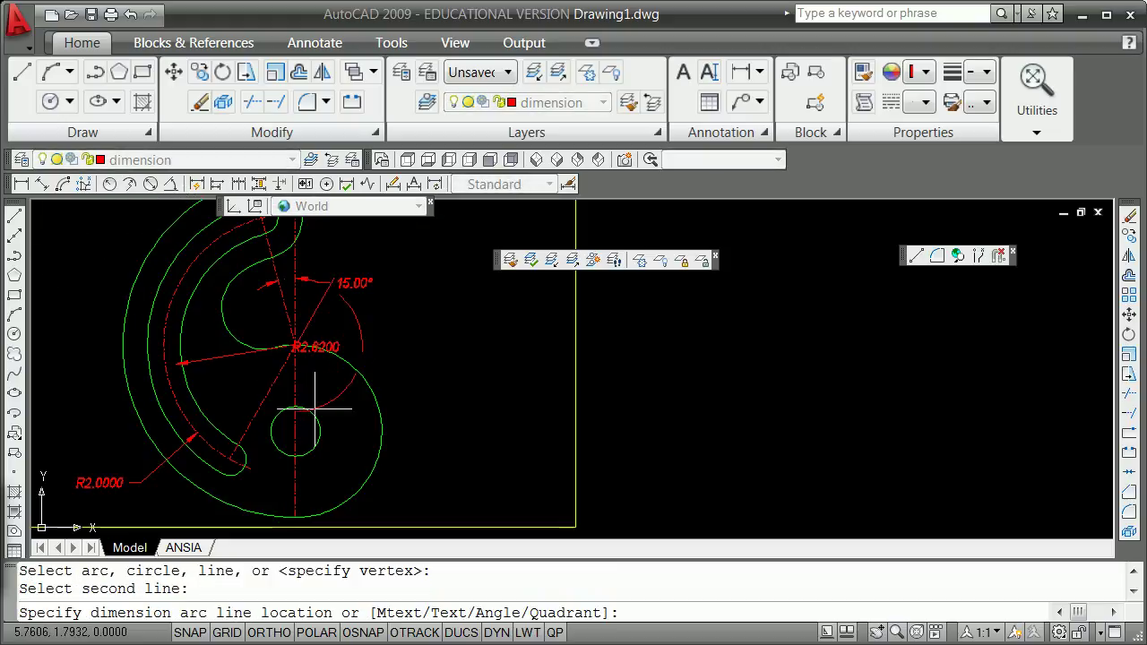
pyautogui.click(267, 384)
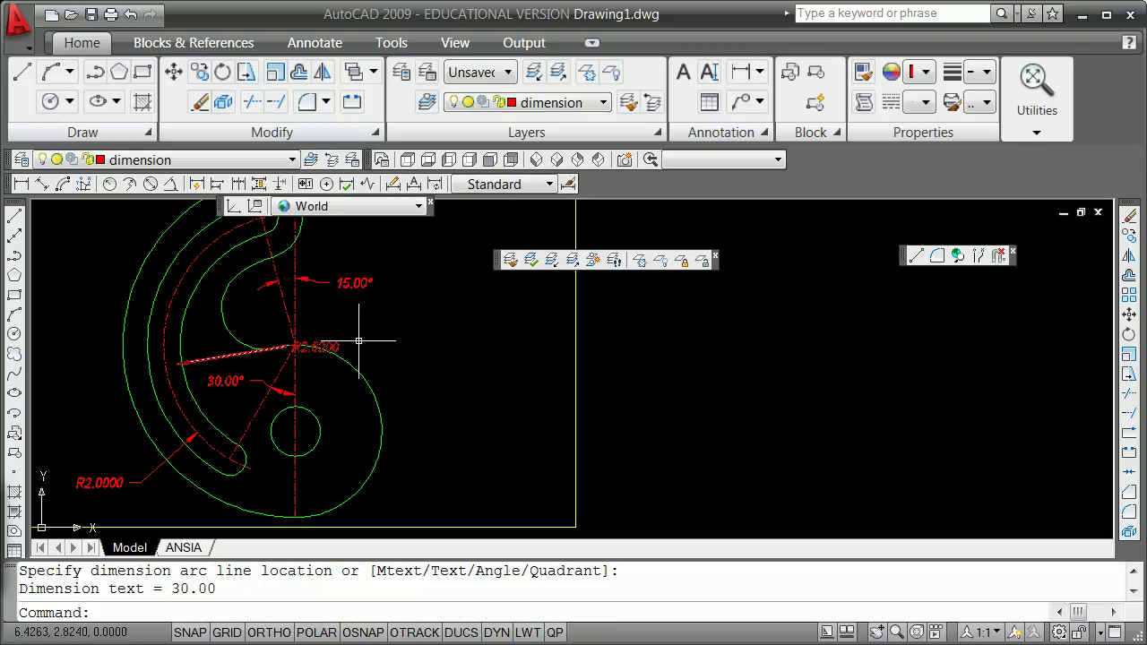
# - Save a windowed view named plotview, using the endpoints at the yellow border's lower-left and upper-right corners
pyautogui.scroll(-2, 383, 406)
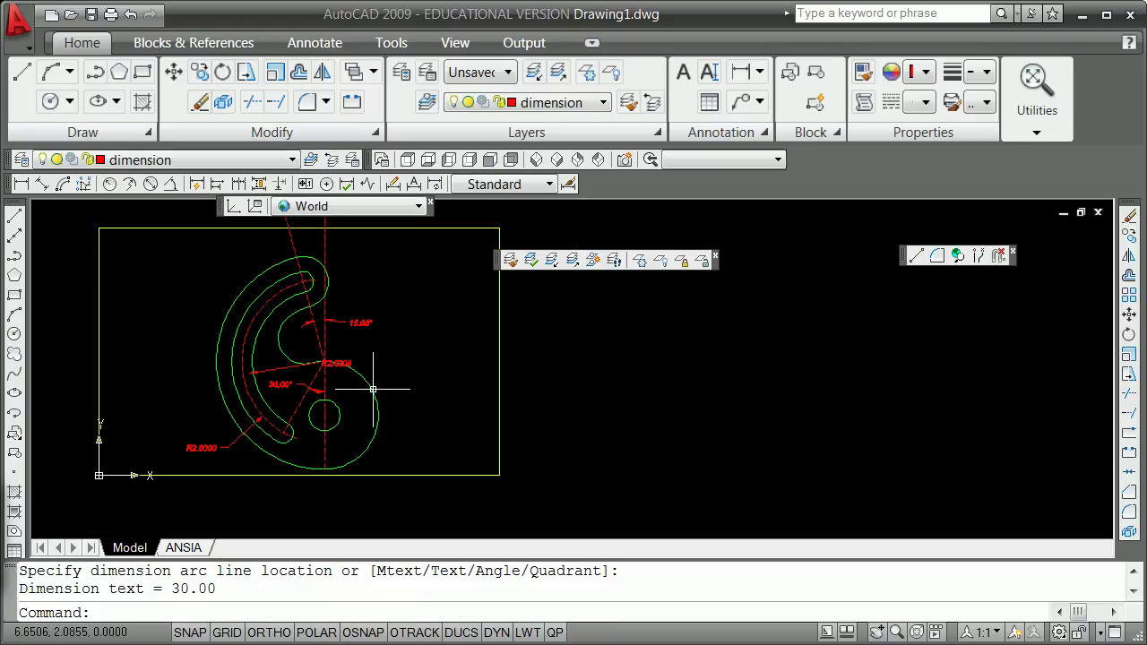
pyautogui.write('-v')
pyautogui.press('Return')
pyautogui.write('w')
pyautogui.press('Return')
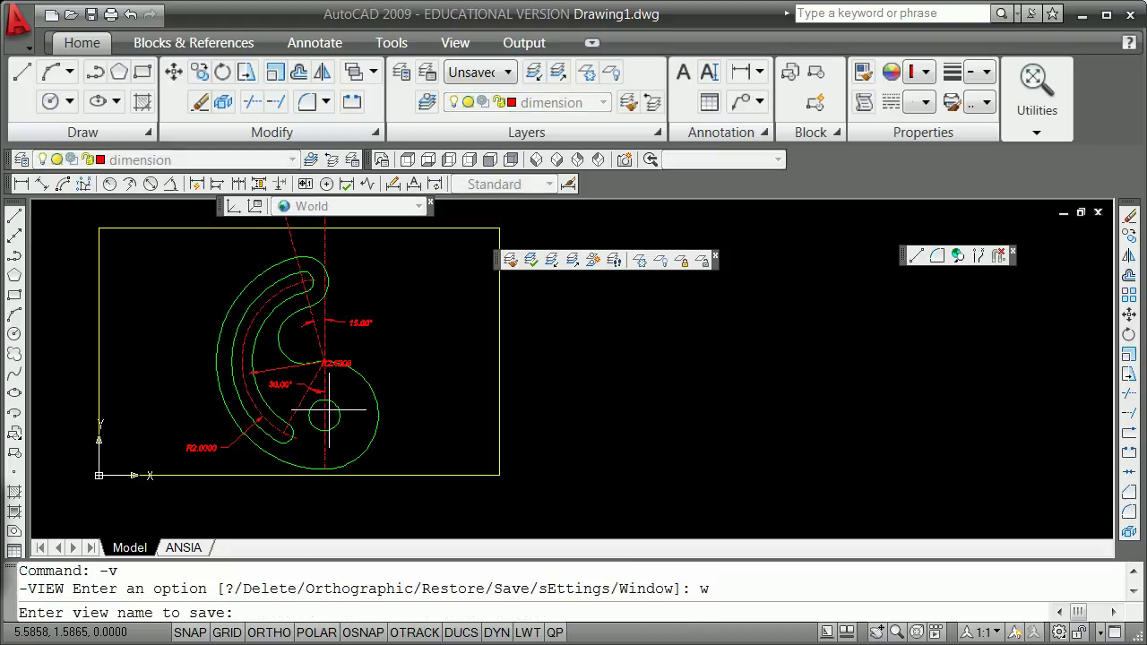
pyautogui.write('plotview')
pyautogui.press('Return')
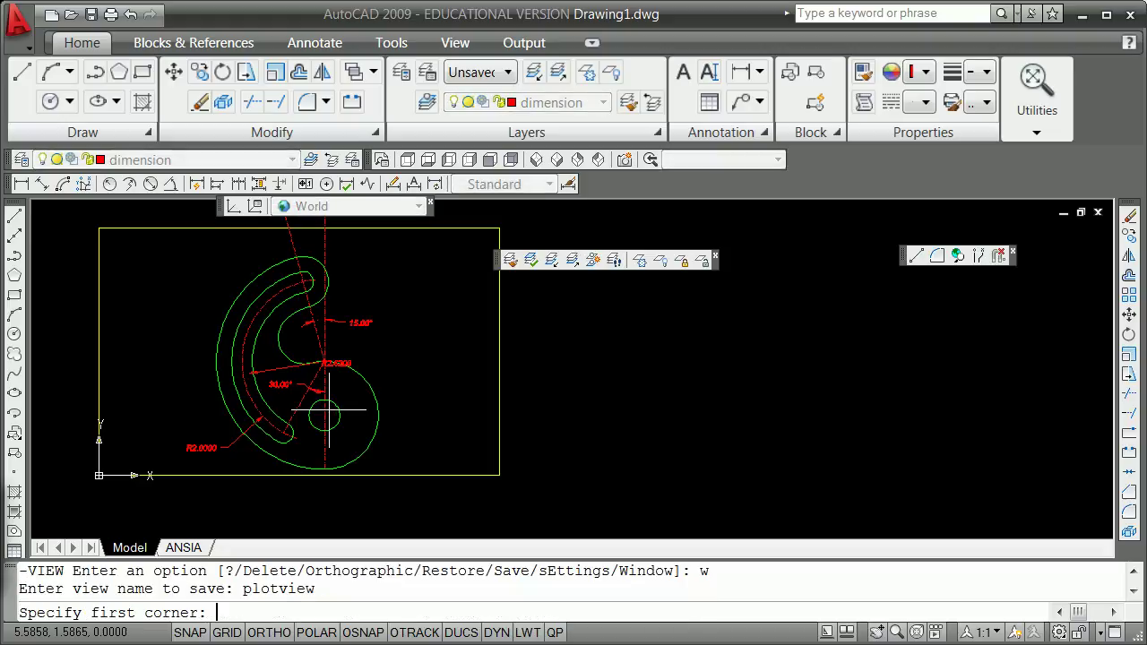
pyautogui.keyDown('shift'); pyautogui.rightClick(189, 346); pyautogui.keyUp('shift')
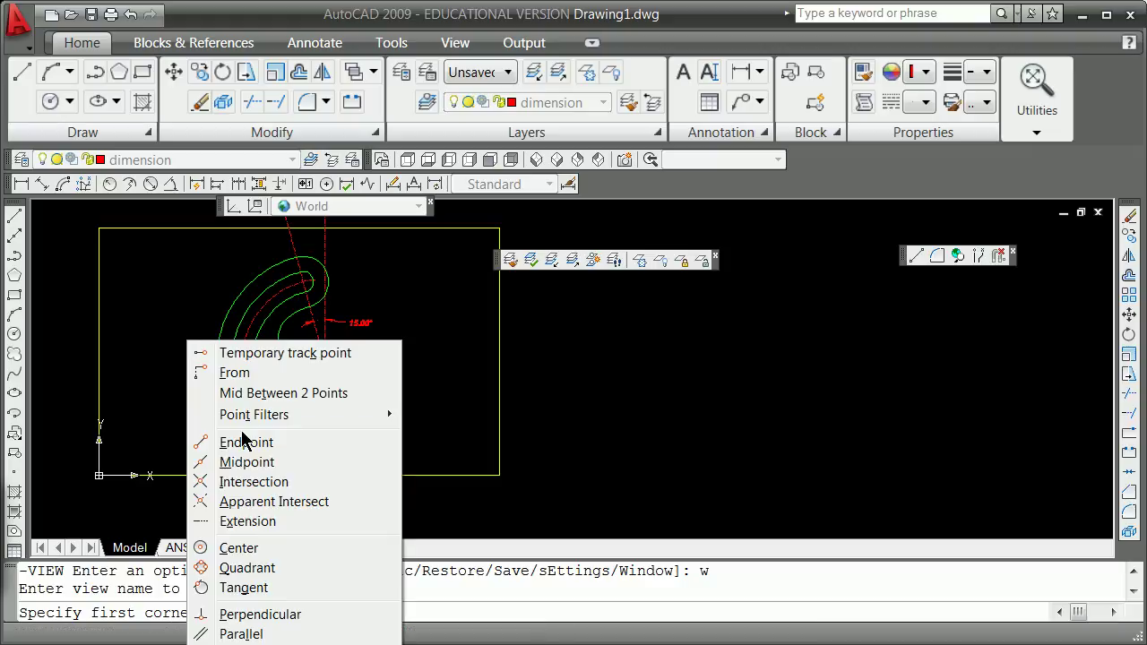
pyautogui.click(304, 443)
pyautogui.click(99, 475)
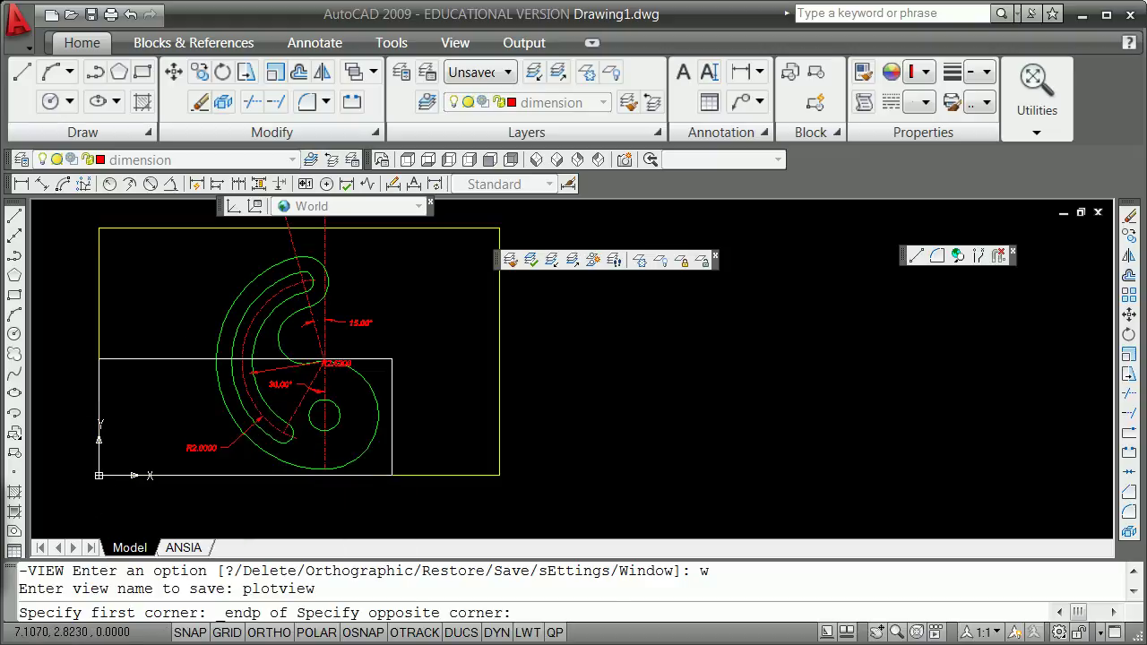
pyautogui.keyDown('shift'); pyautogui.rightClick(394, 353); pyautogui.keyUp('shift')
pyautogui.click(462, 454)
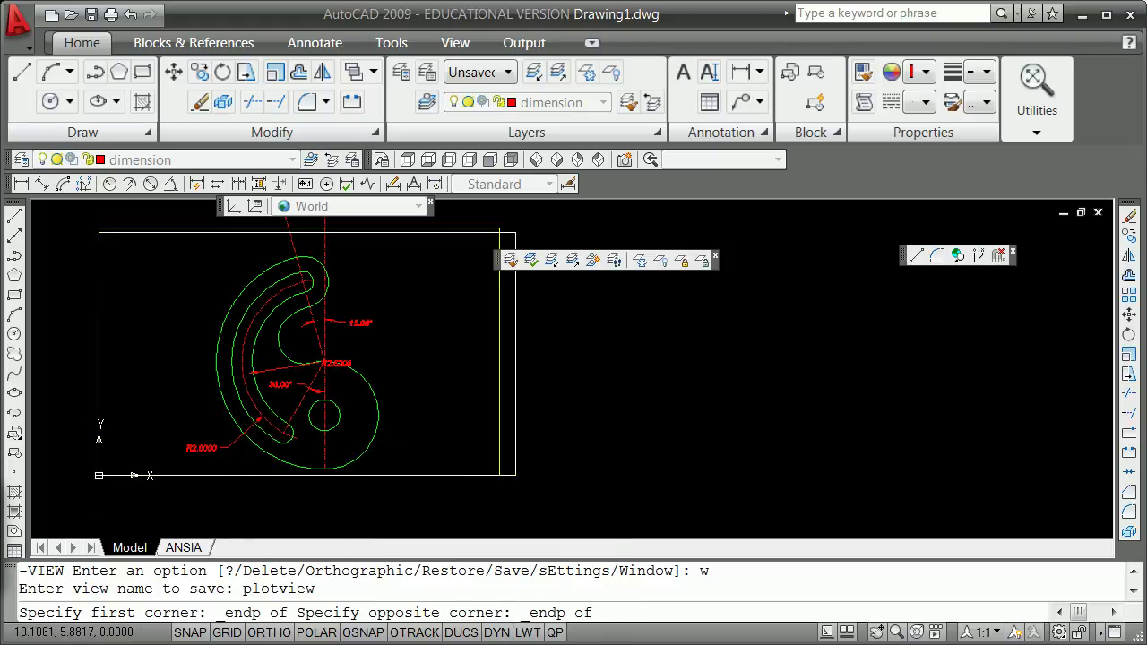
pyautogui.click(499, 229)
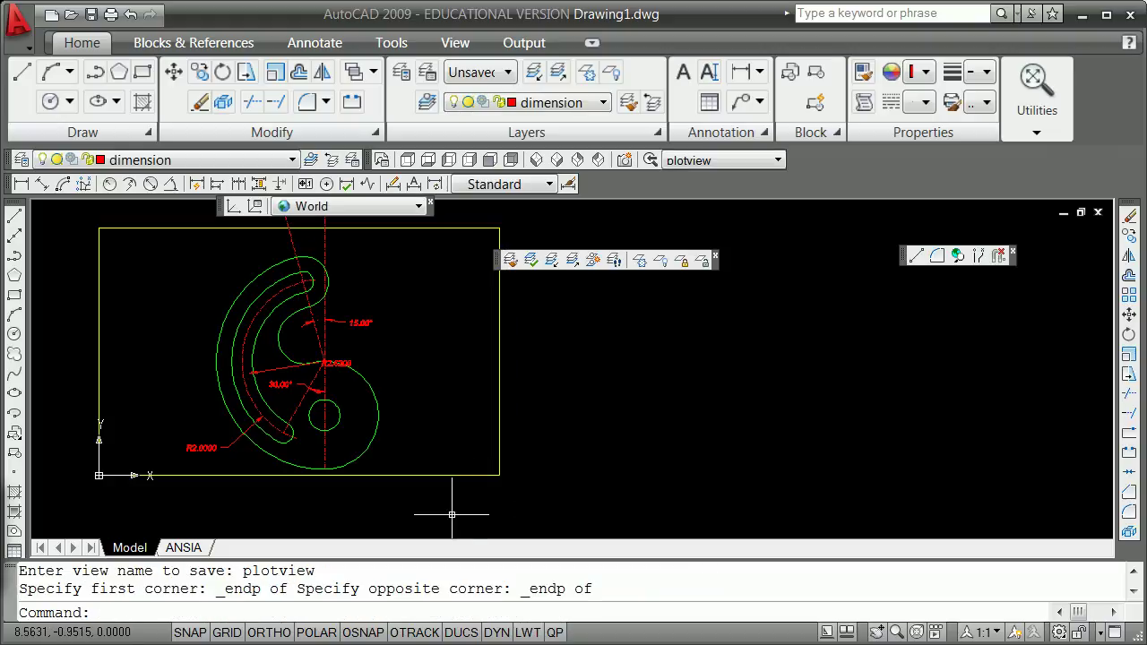